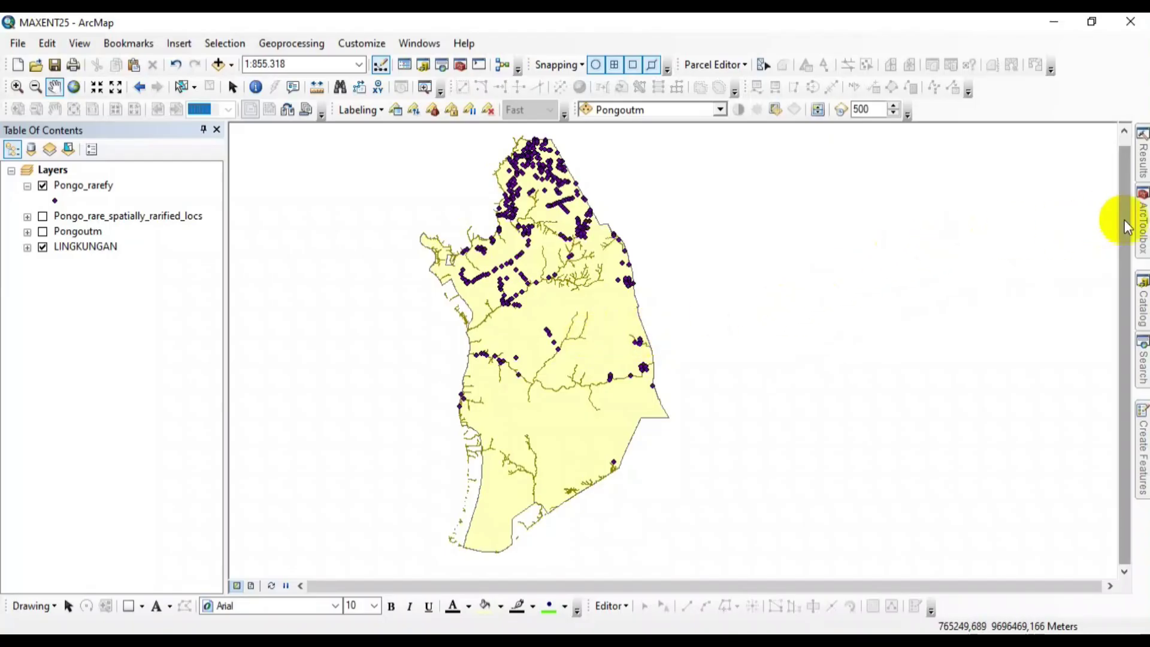
Step: Open the Point to Raster conversion tool and set the Pongo_rarefy layer as its input features
{"action": "mouse_move", "coordinate": [1141, 226]}
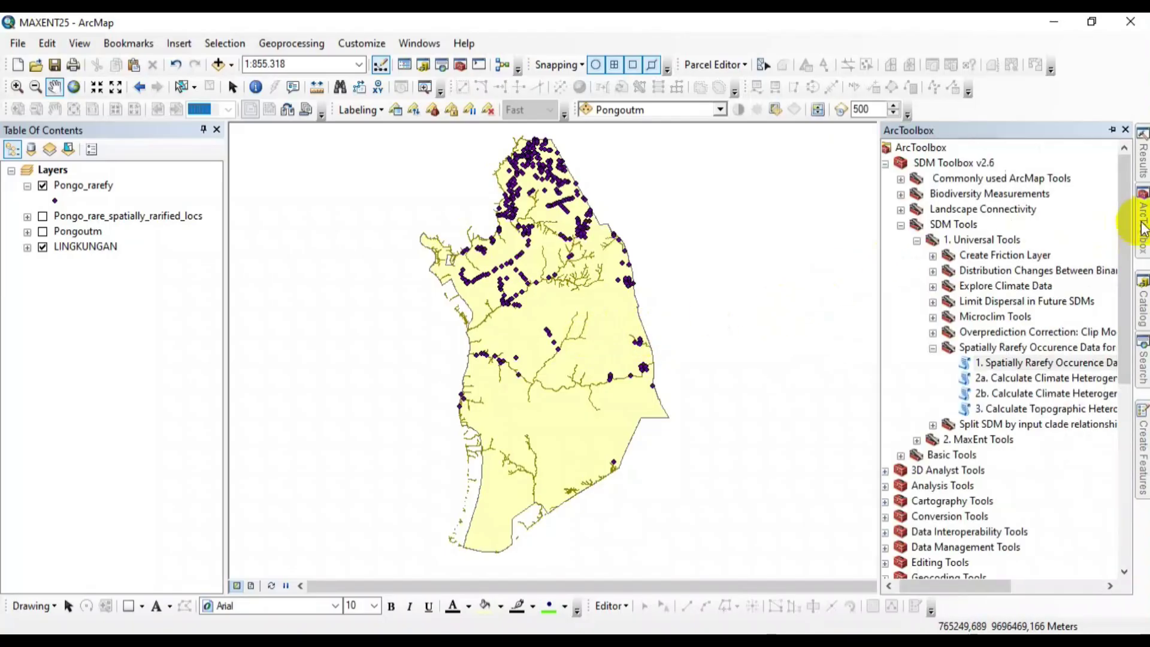
{"action": "left_click", "coordinate": [885, 163]}
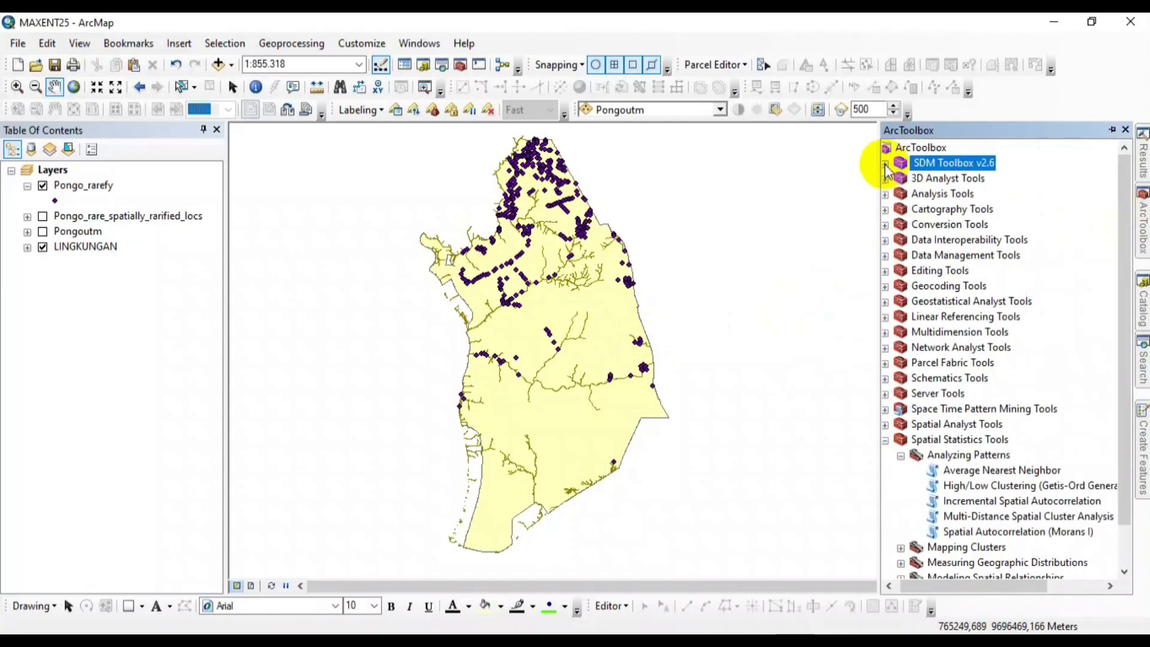
{"action": "left_click", "coordinate": [885, 440]}
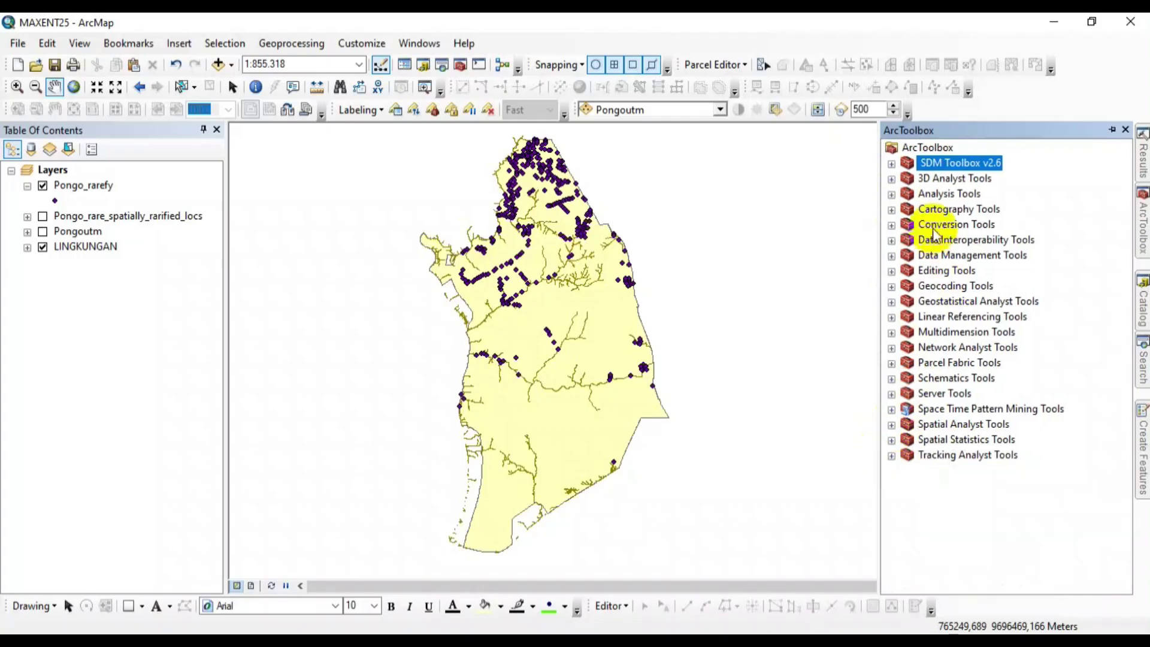
{"action": "left_click", "coordinate": [891, 226]}
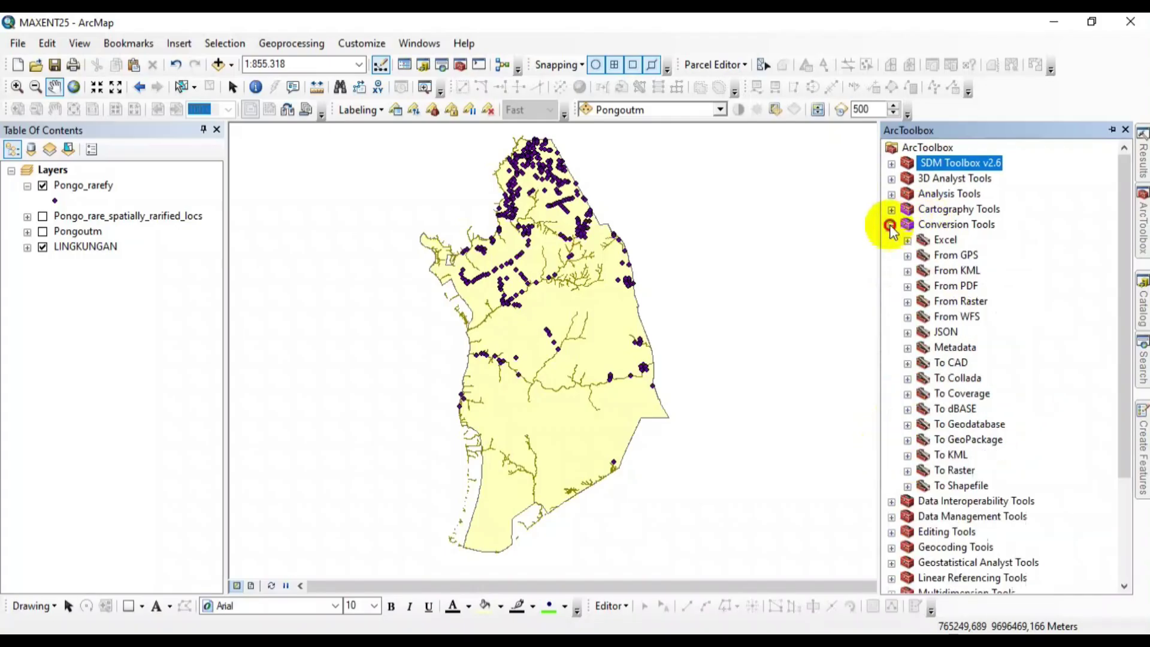
{"action": "left_click", "coordinate": [907, 470]}
{"action": "scroll", "coordinate": [958, 420], "scroll_direction": "down", "scroll_amount": 4}
{"action": "left_click", "coordinate": [957, 239]}
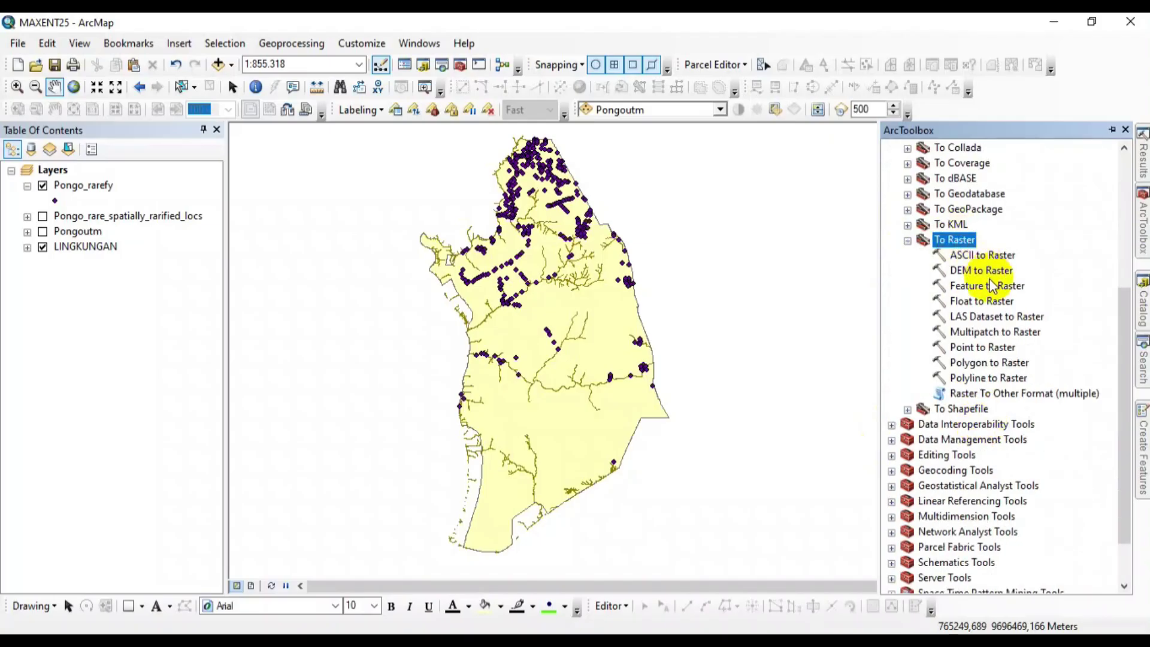
{"action": "double_click", "coordinate": [971, 348]}
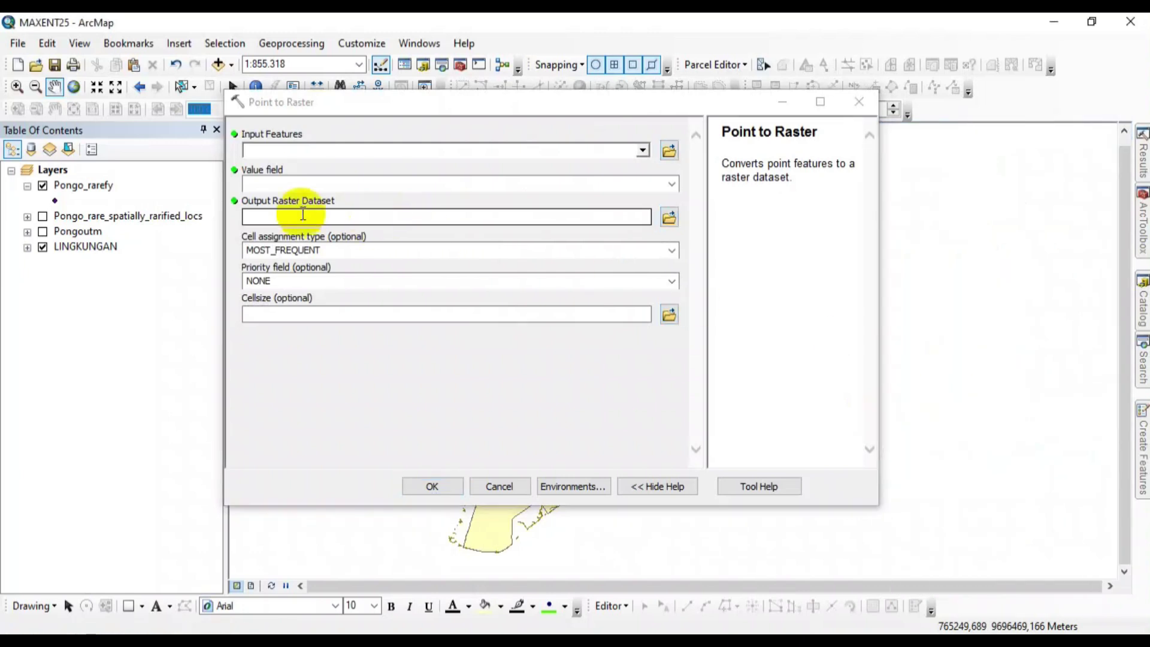
{"action": "left_click", "coordinate": [90, 188]}
{"action": "left_click_drag", "start_coordinate": [84, 191], "coordinate": [303, 151]}
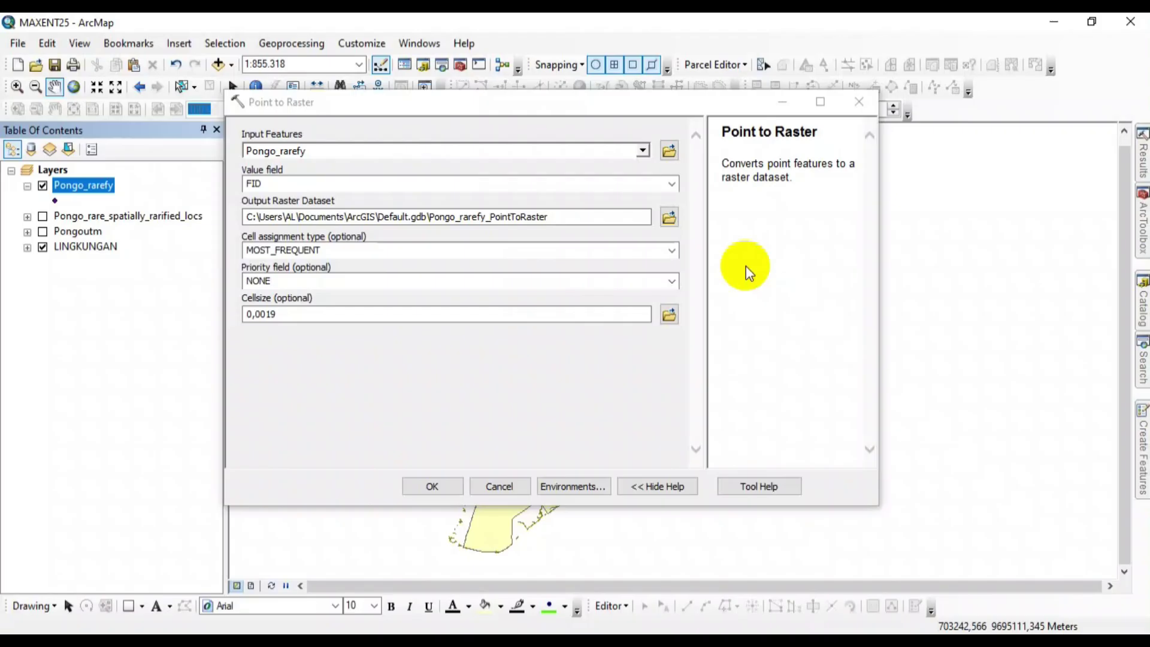
Step: Set the output raster dataset to Pongo_raresample.tif in the 3.Process folder of MAXENT
{"action": "left_click", "coordinate": [669, 219]}
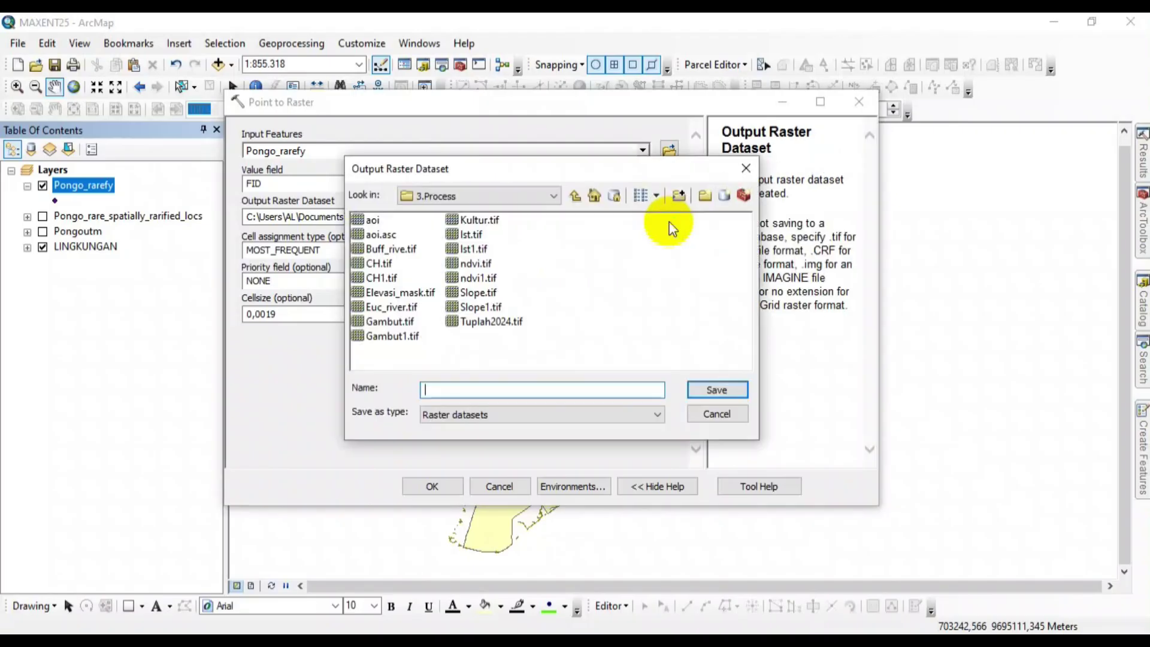
{"action": "left_click", "coordinate": [582, 200]}
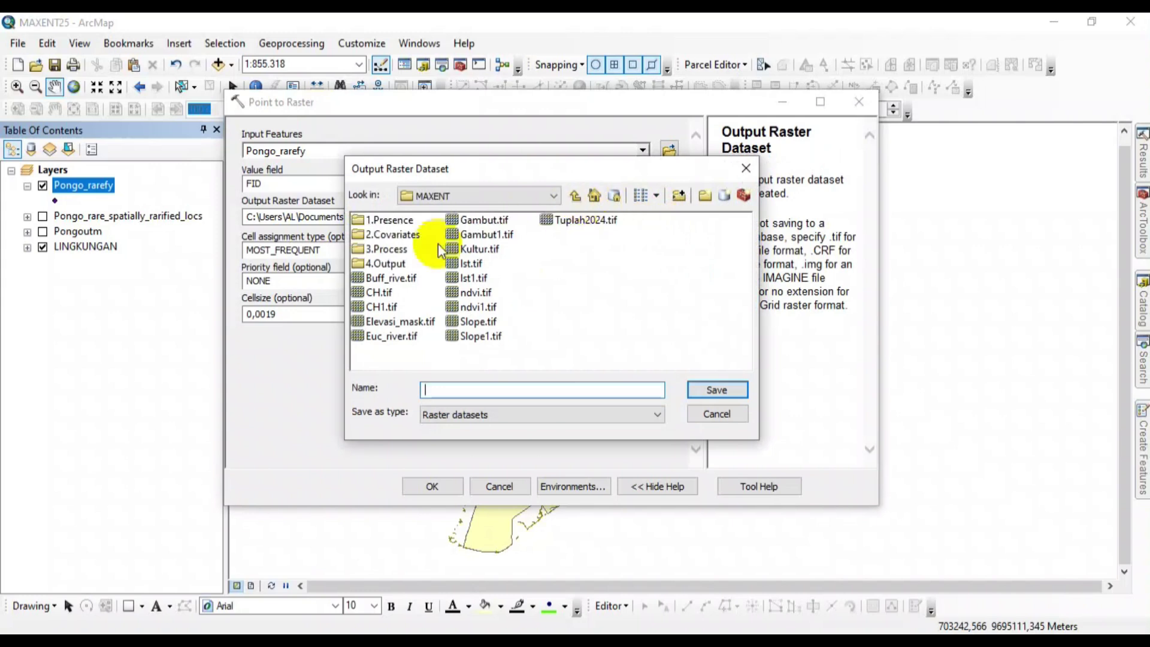
{"action": "double_click", "coordinate": [384, 248]}
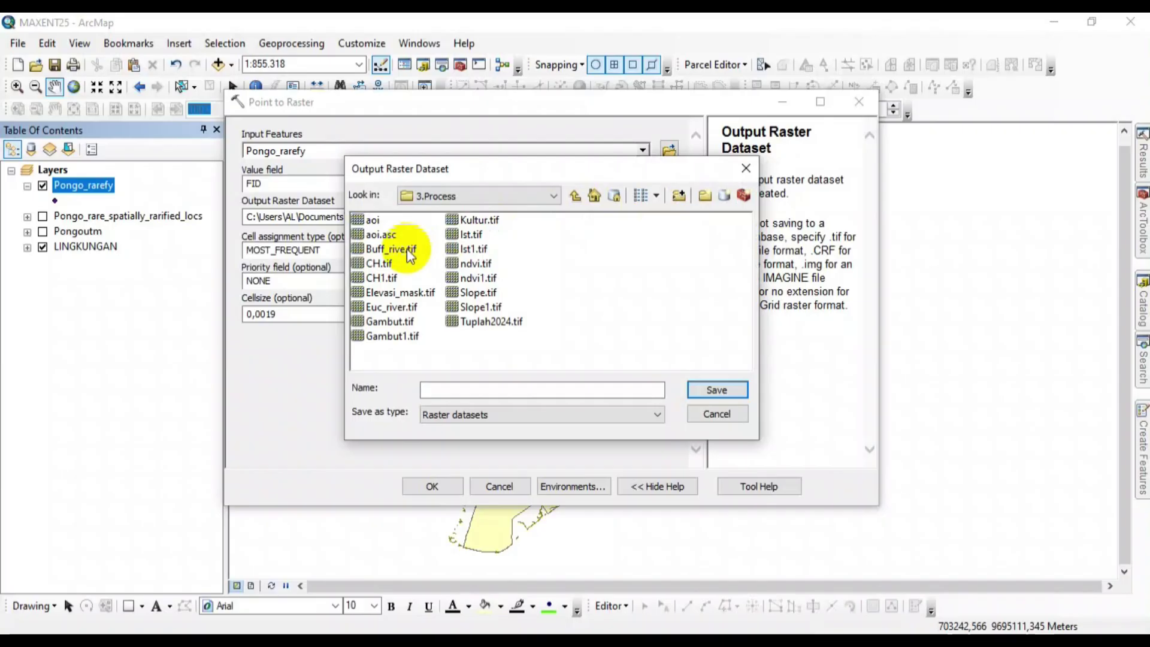
{"action": "left_click", "coordinate": [573, 198]}
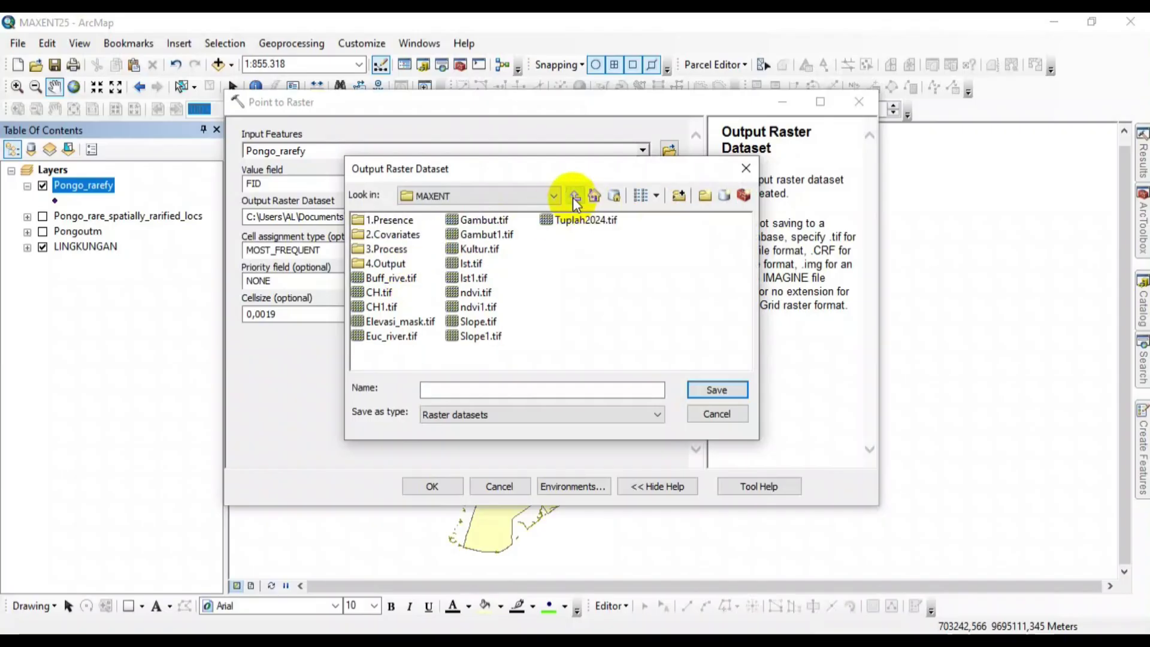
{"action": "double_click", "coordinate": [395, 235]}
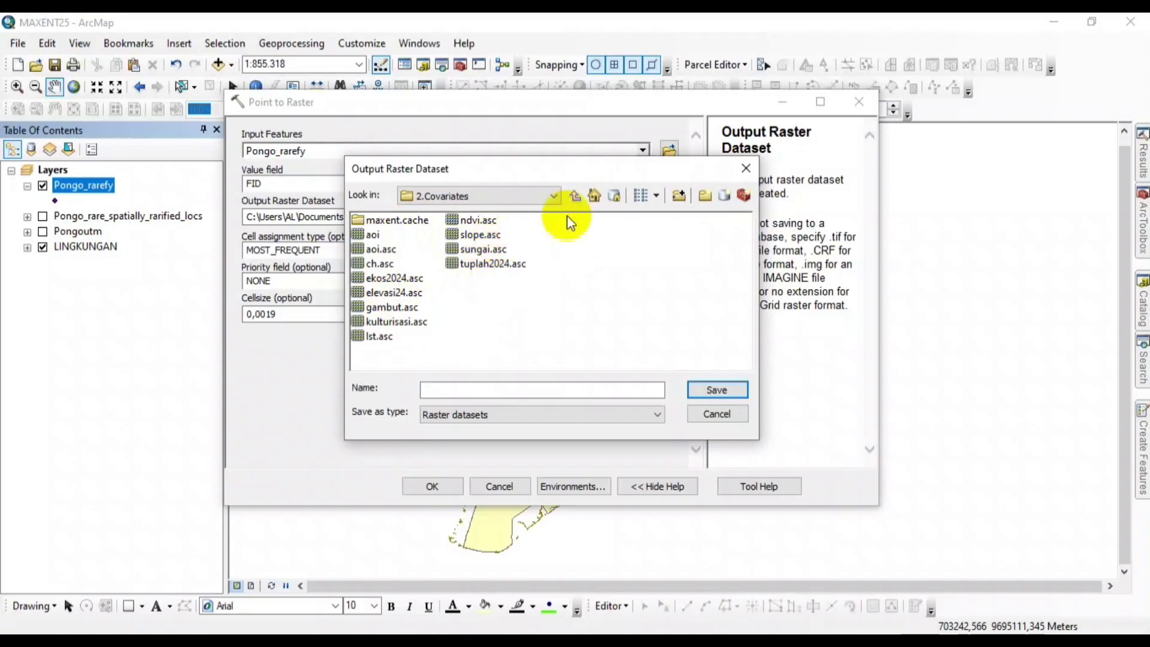
{"action": "left_click", "coordinate": [576, 196]}
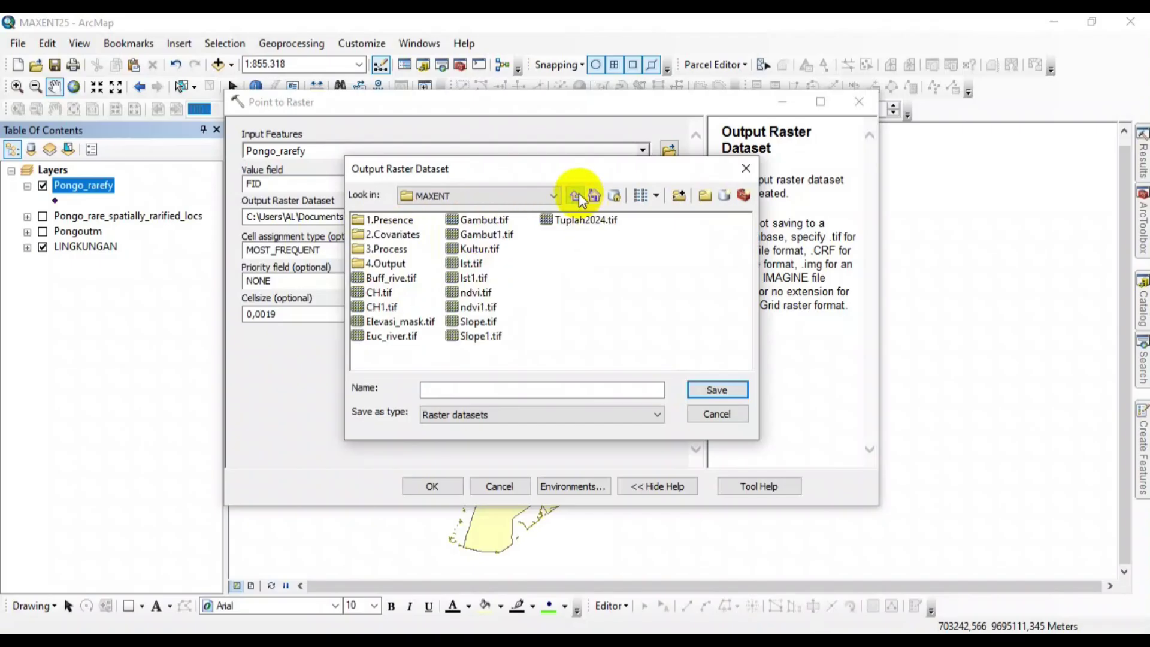
{"action": "double_click", "coordinate": [386, 249]}
{"action": "left_click", "coordinate": [472, 390]}
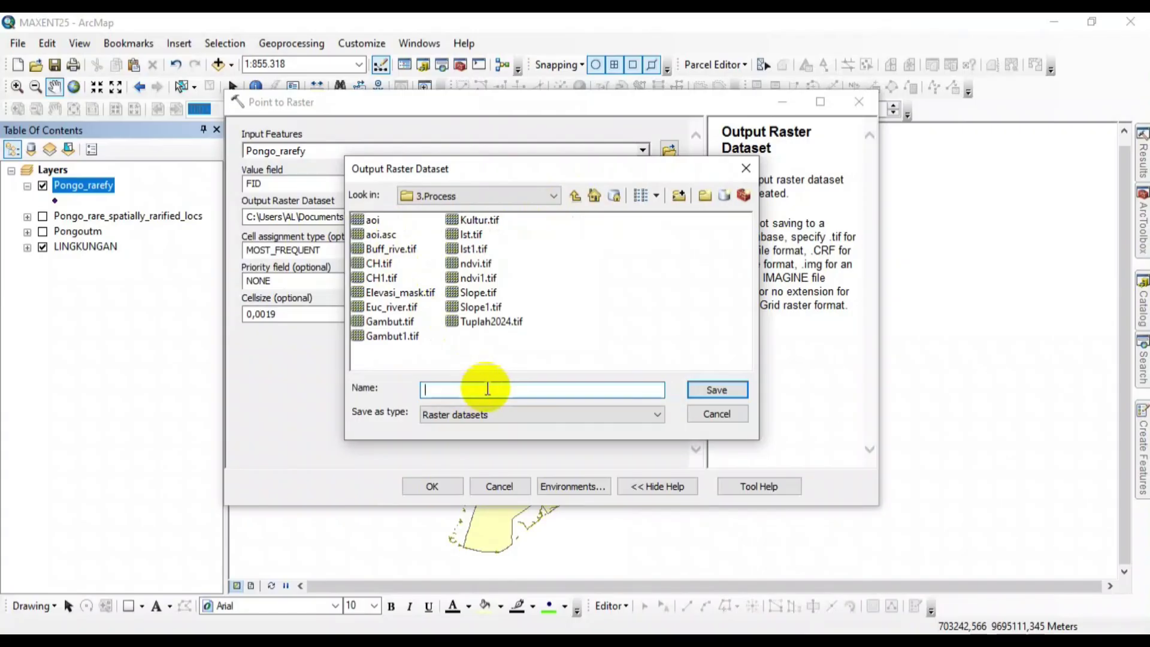
{"action": "type", "text": "Pongo"}
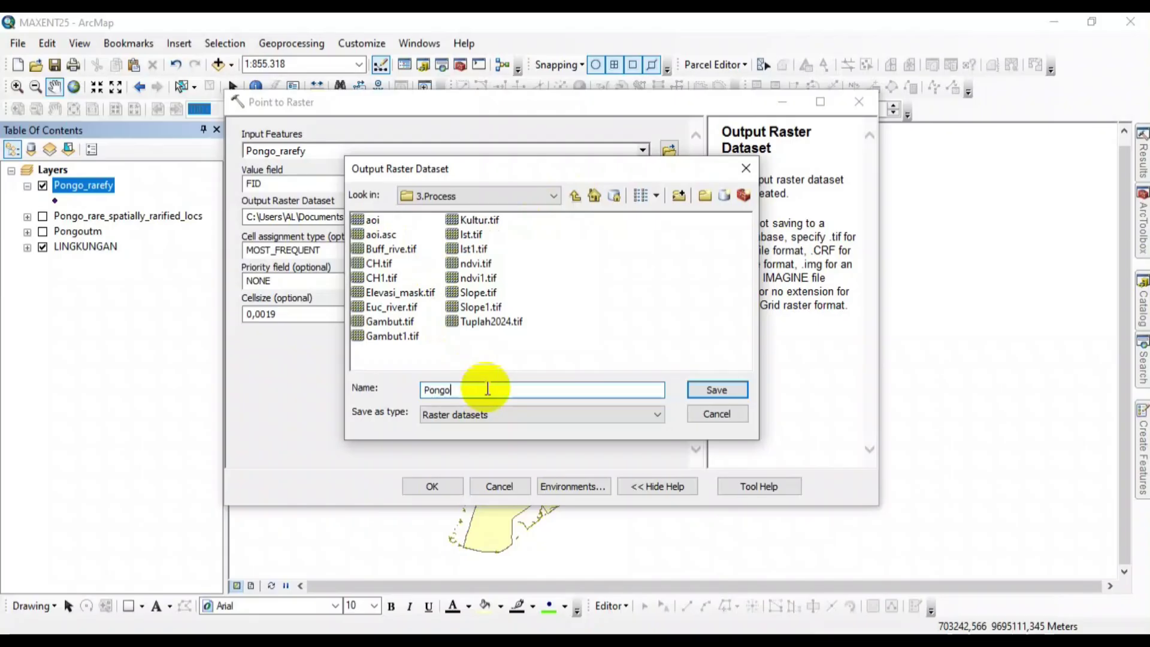
{"action": "type", "text": "_rare"}
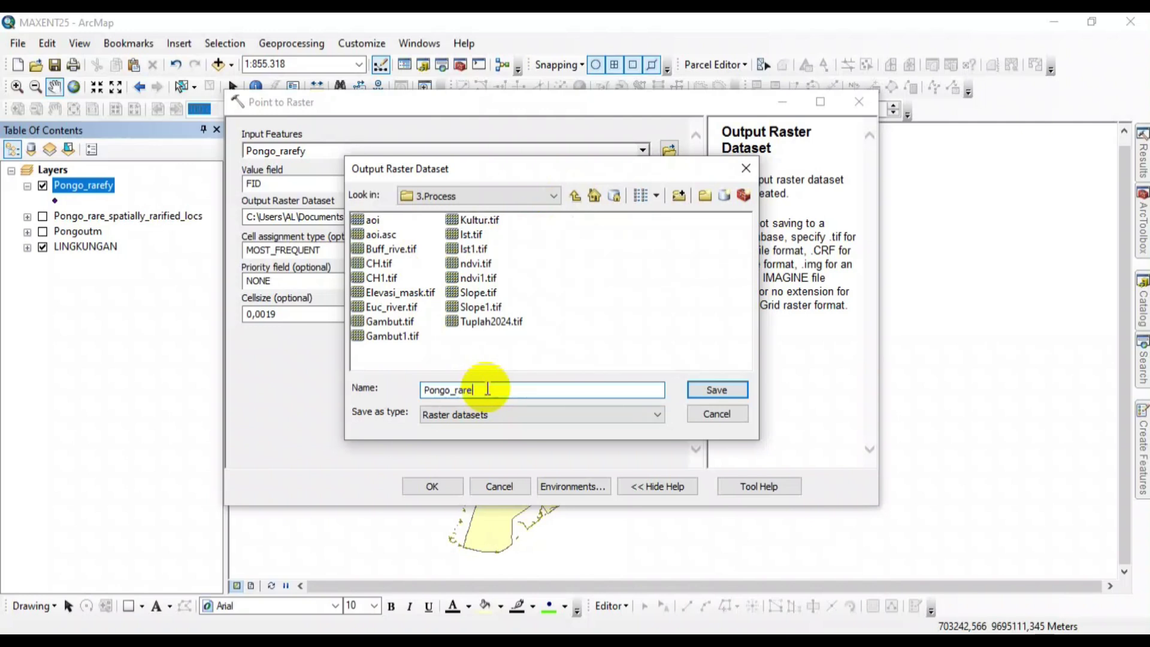
{"action": "type", "text": "sample.tif"}
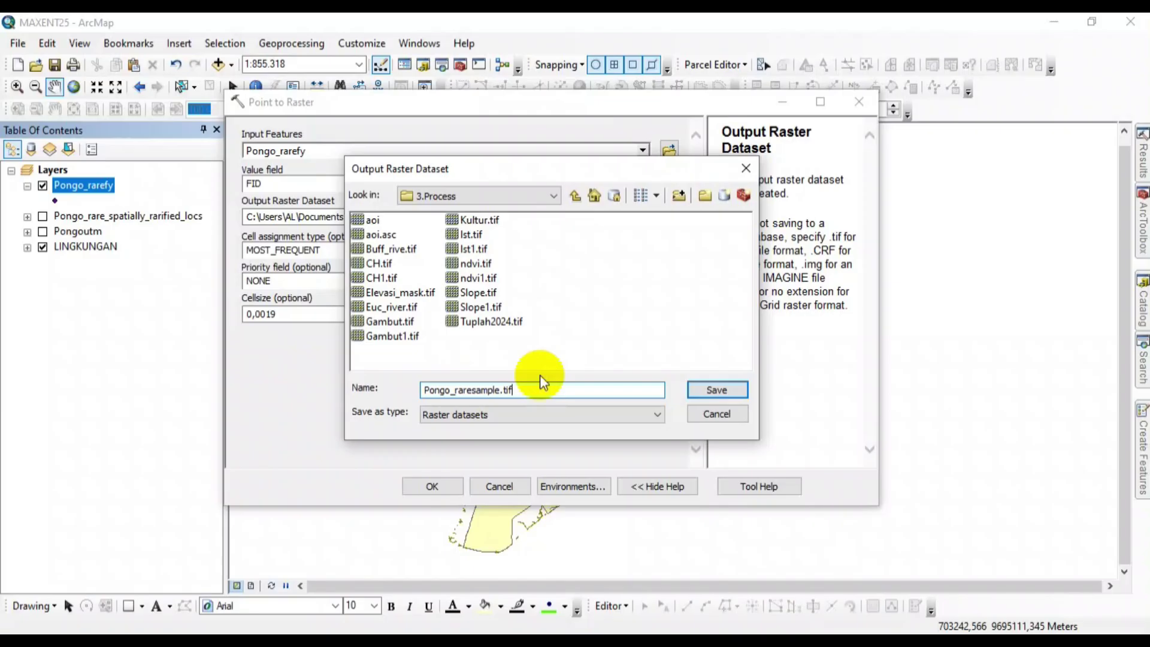
{"action": "left_click", "coordinate": [716, 391]}
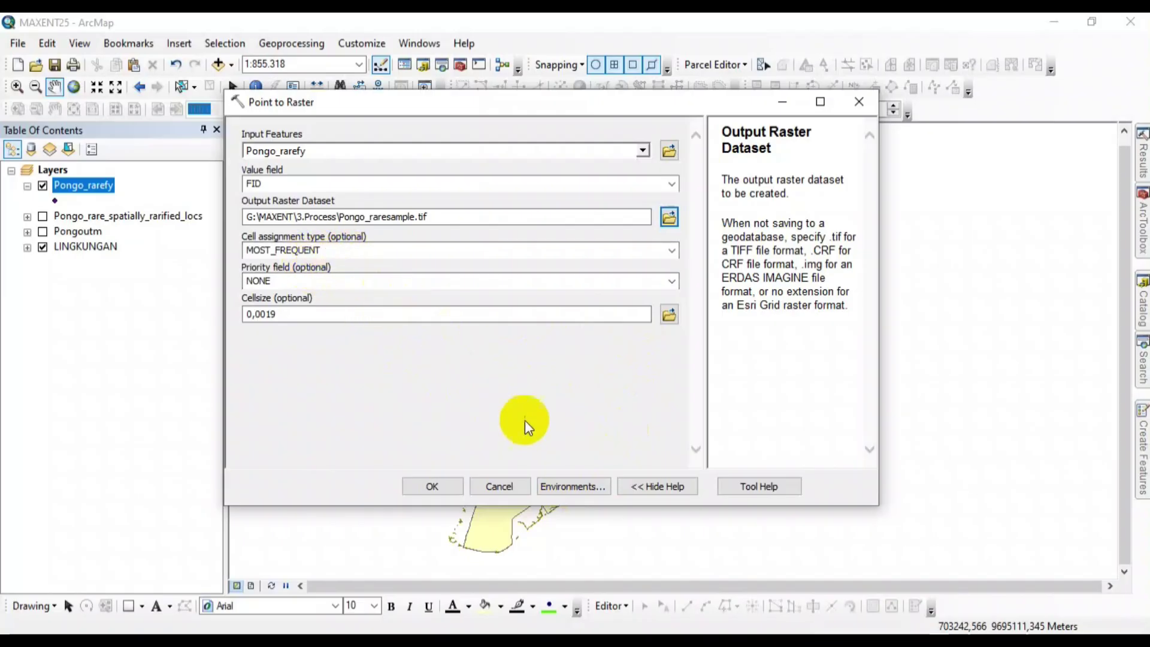
Step: In the tool's environment settings, set the output coordinate system to the same as layer elevasi24.asc
{"action": "left_click", "coordinate": [568, 488]}
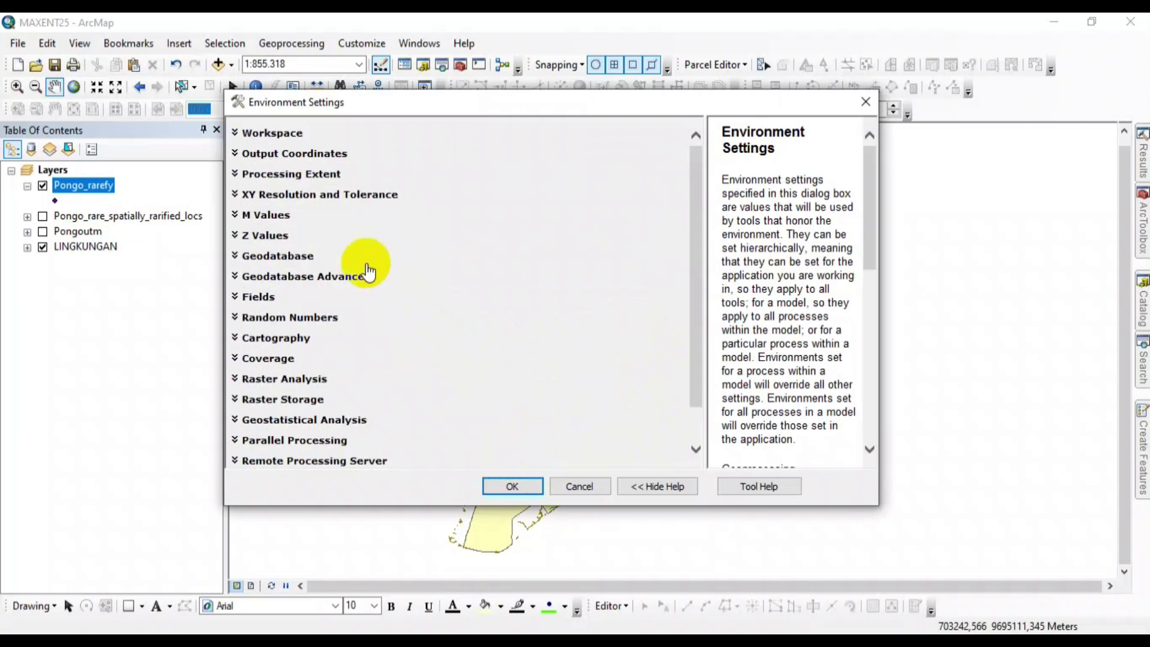
{"action": "left_click", "coordinate": [237, 155]}
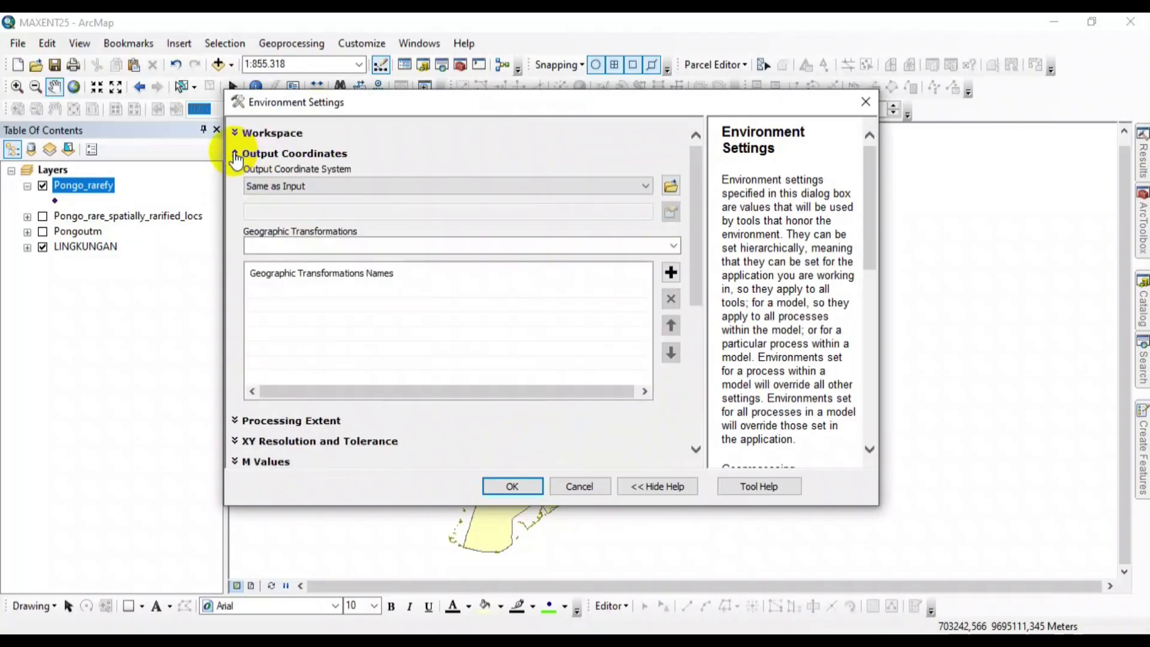
{"action": "left_click", "coordinate": [283, 185]}
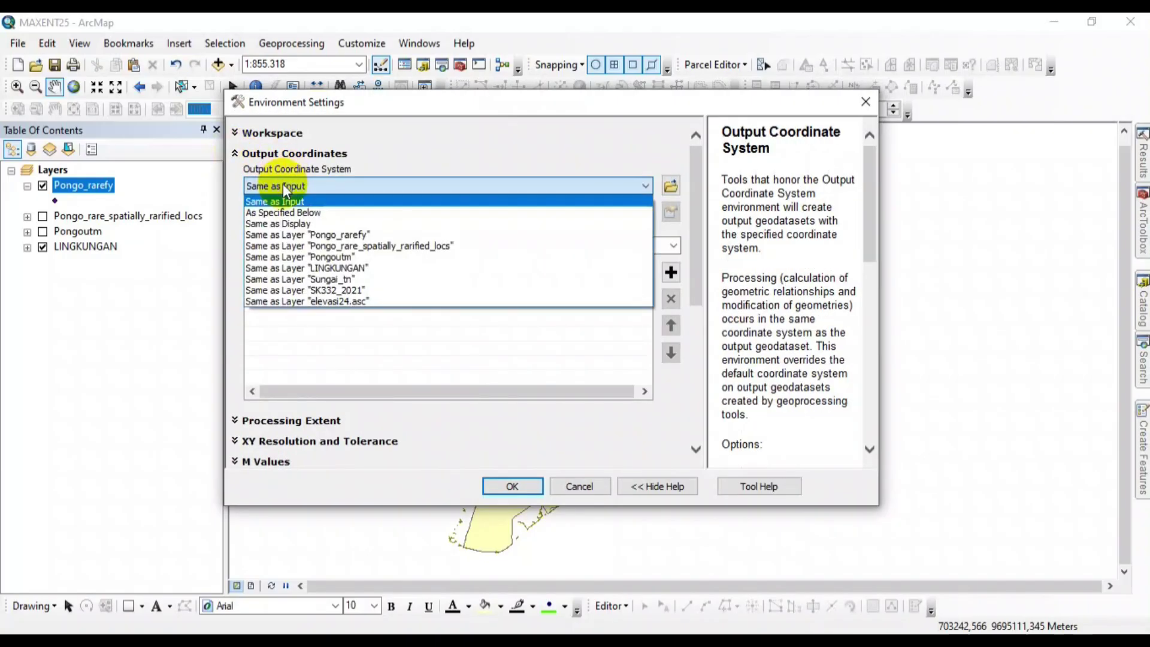
{"action": "left_click", "coordinate": [316, 302]}
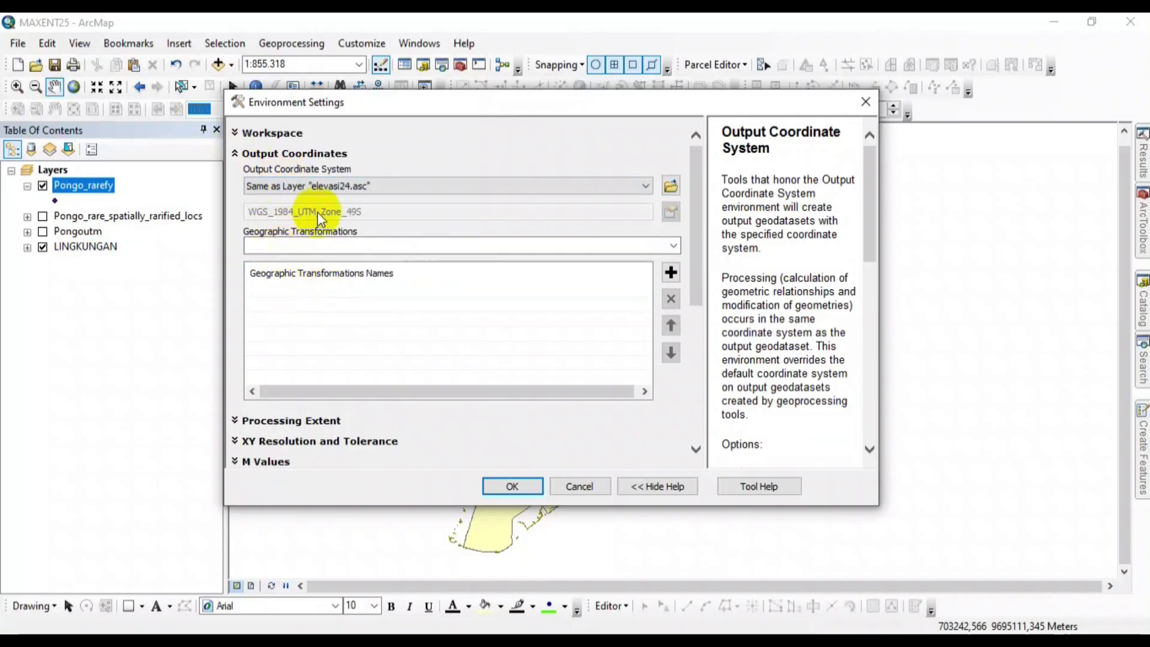
Step: Set the processing extent to the same as layer elevasi24.asc and use elevasi24.asc as the snap raster
{"action": "left_click", "coordinate": [233, 420]}
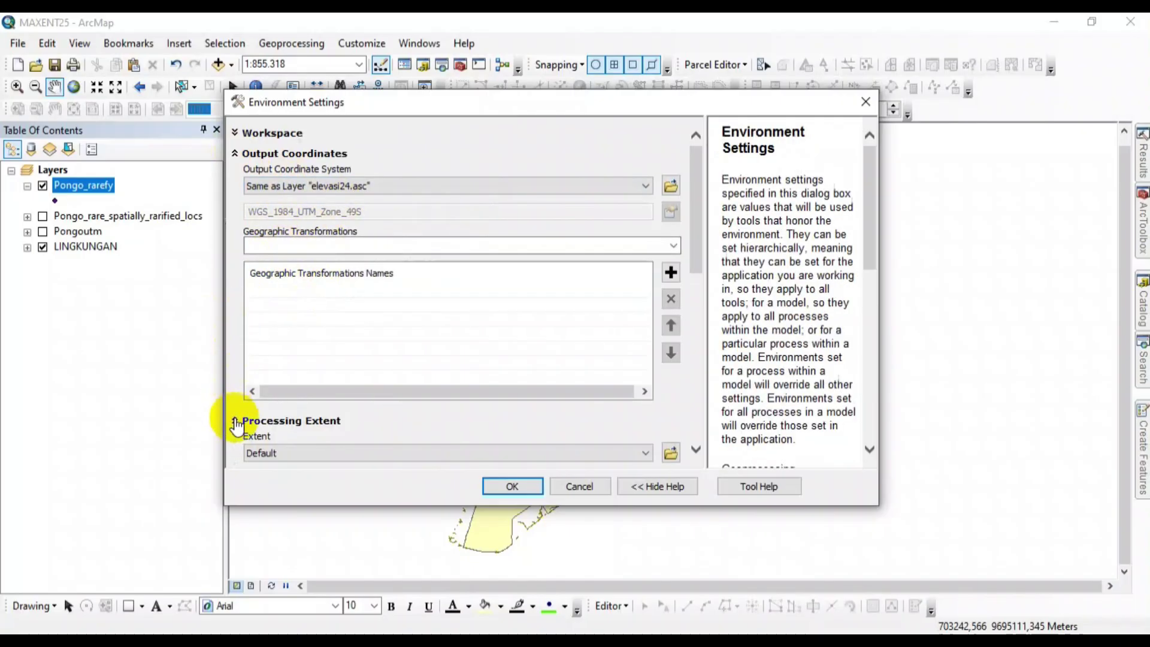
{"action": "scroll", "coordinate": [235, 440], "scroll_direction": "down", "scroll_amount": 1}
{"action": "scroll", "coordinate": [234, 442], "scroll_direction": "down", "scroll_amount": 2}
{"action": "left_click", "coordinate": [271, 299]}
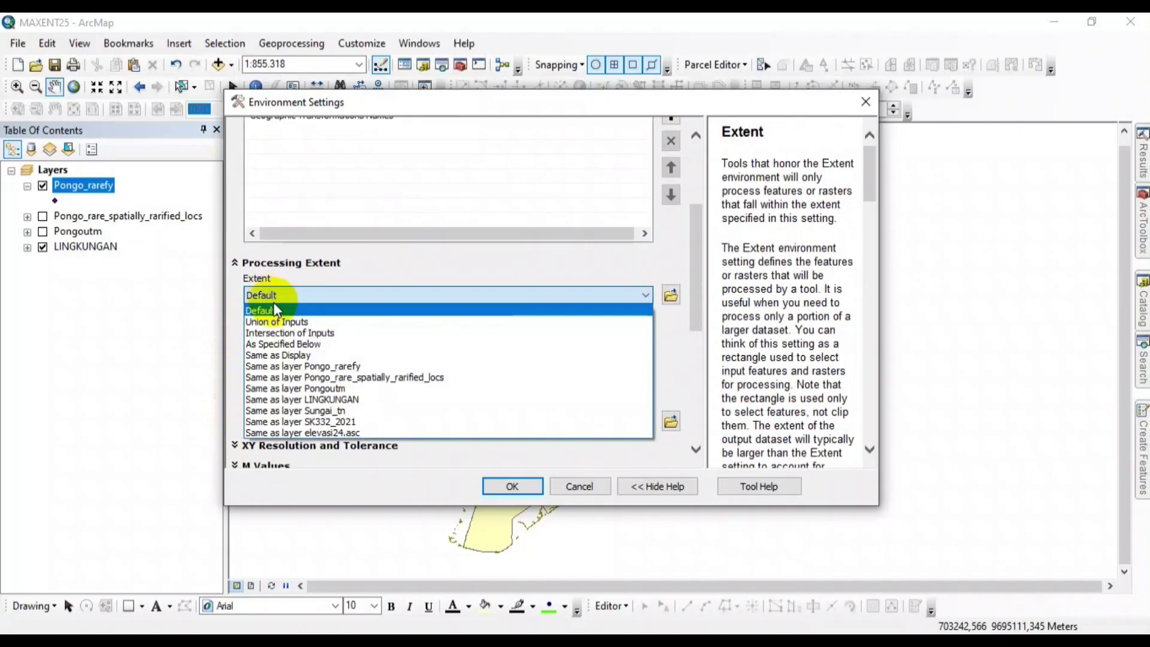
{"action": "left_click", "coordinate": [287, 431]}
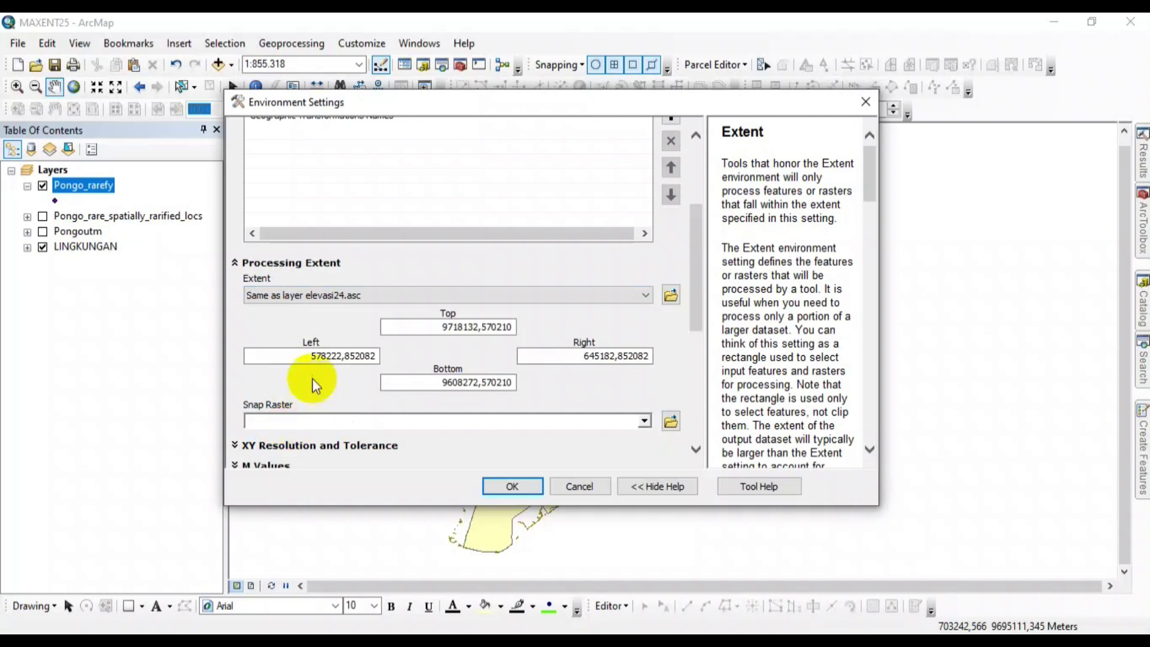
{"action": "scroll", "coordinate": [240, 389], "scroll_direction": "down", "scroll_amount": 3}
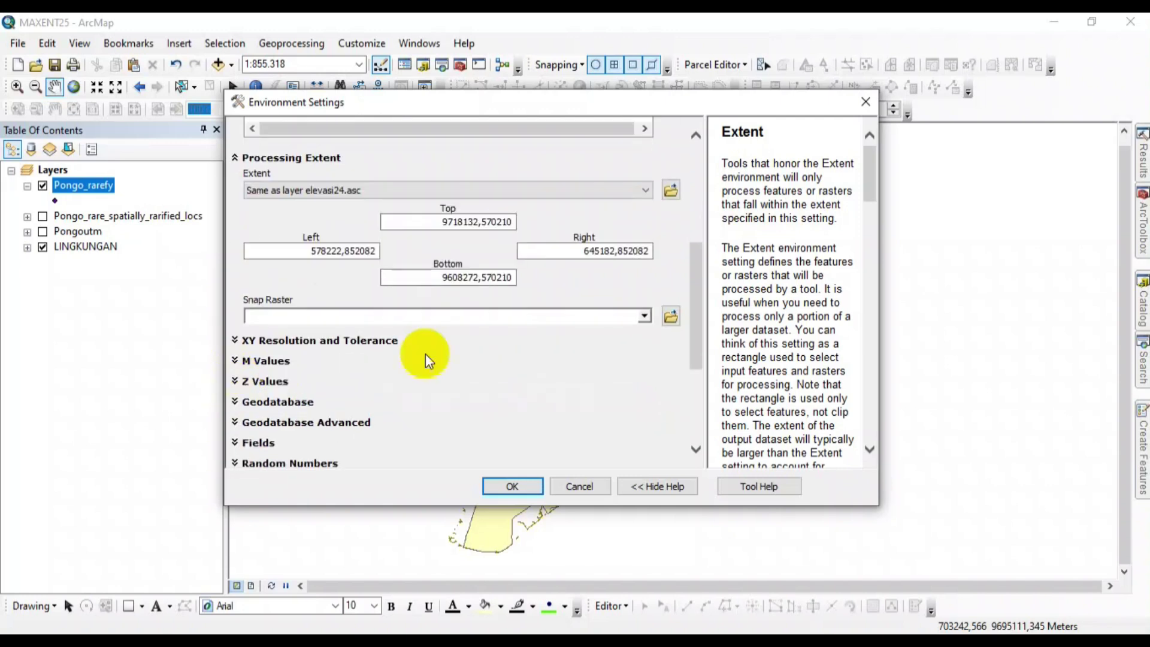
{"action": "left_click", "coordinate": [639, 314]}
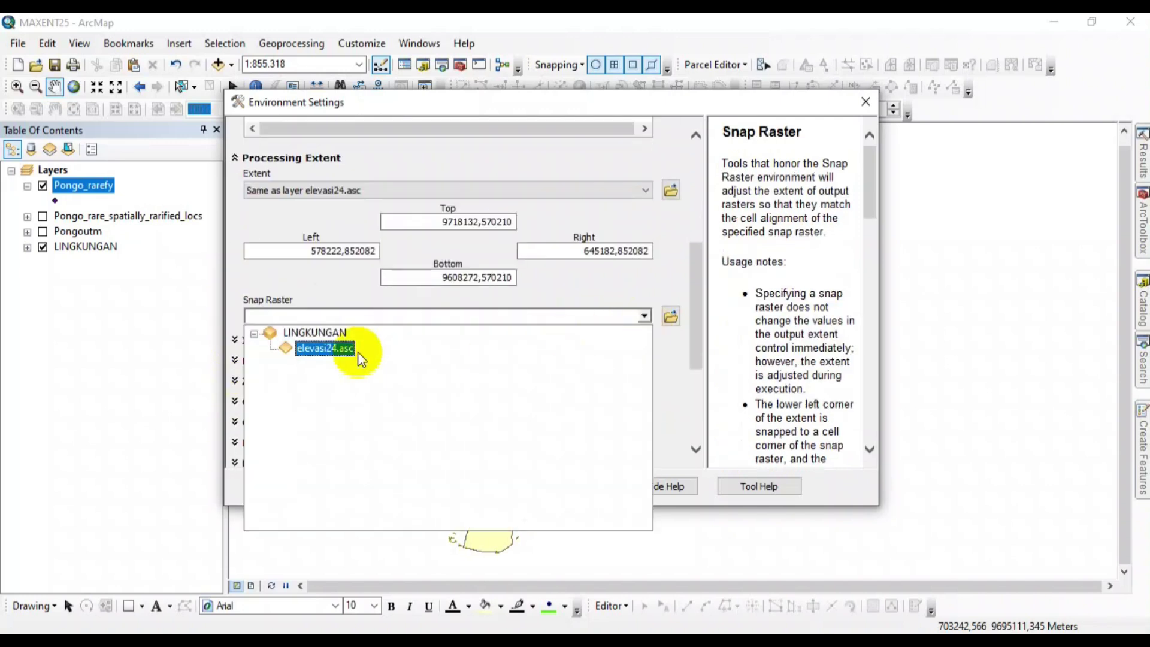
{"action": "left_click", "coordinate": [326, 348]}
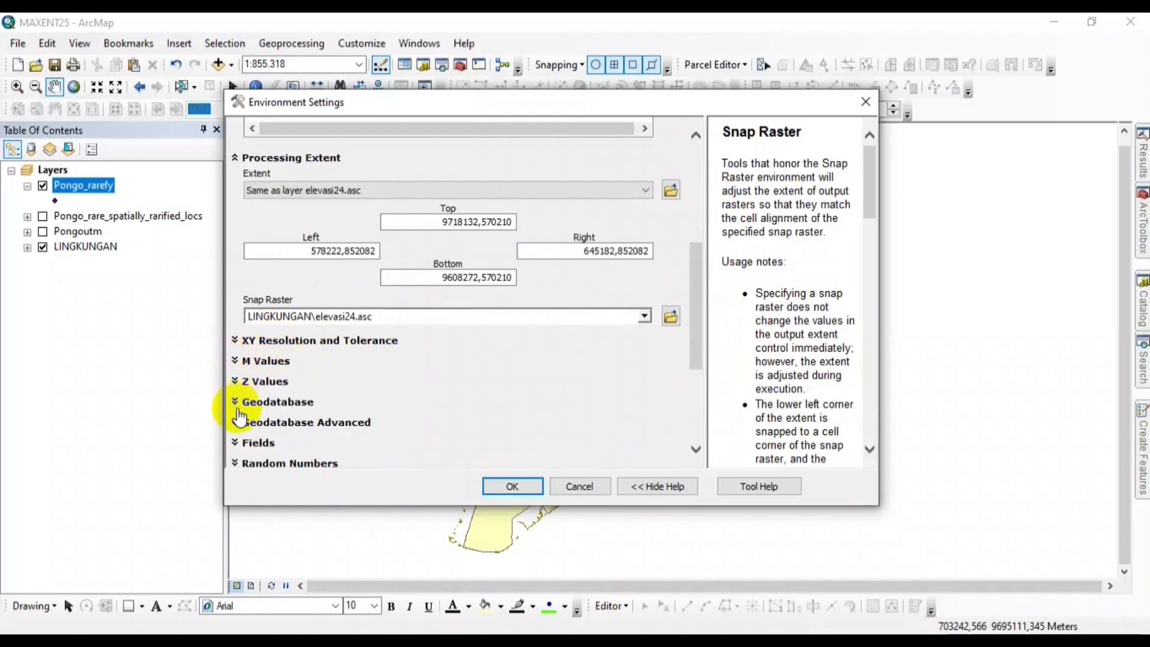
Step: For raster analysis, set the cell size to the same as layer elevasi24.asc and the mask to elevasi24.asc
{"action": "scroll", "coordinate": [240, 416], "scroll_direction": "down", "scroll_amount": 1}
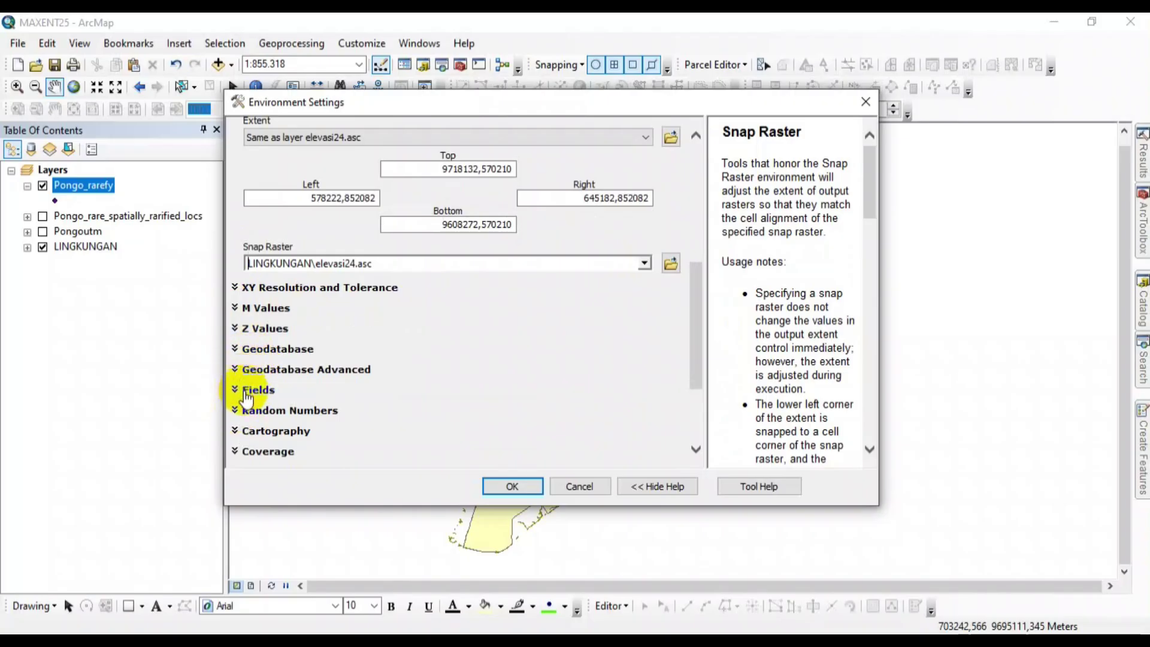
{"action": "scroll", "coordinate": [246, 407], "scroll_direction": "down", "scroll_amount": 2}
{"action": "left_click", "coordinate": [236, 367]}
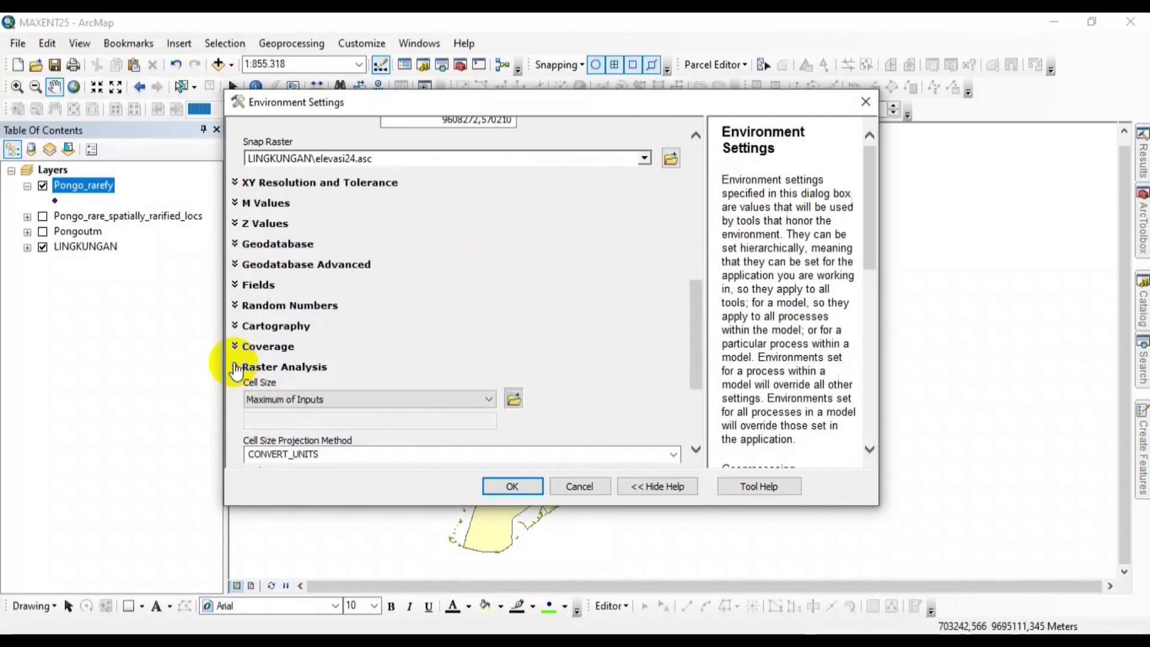
{"action": "left_click", "coordinate": [270, 400]}
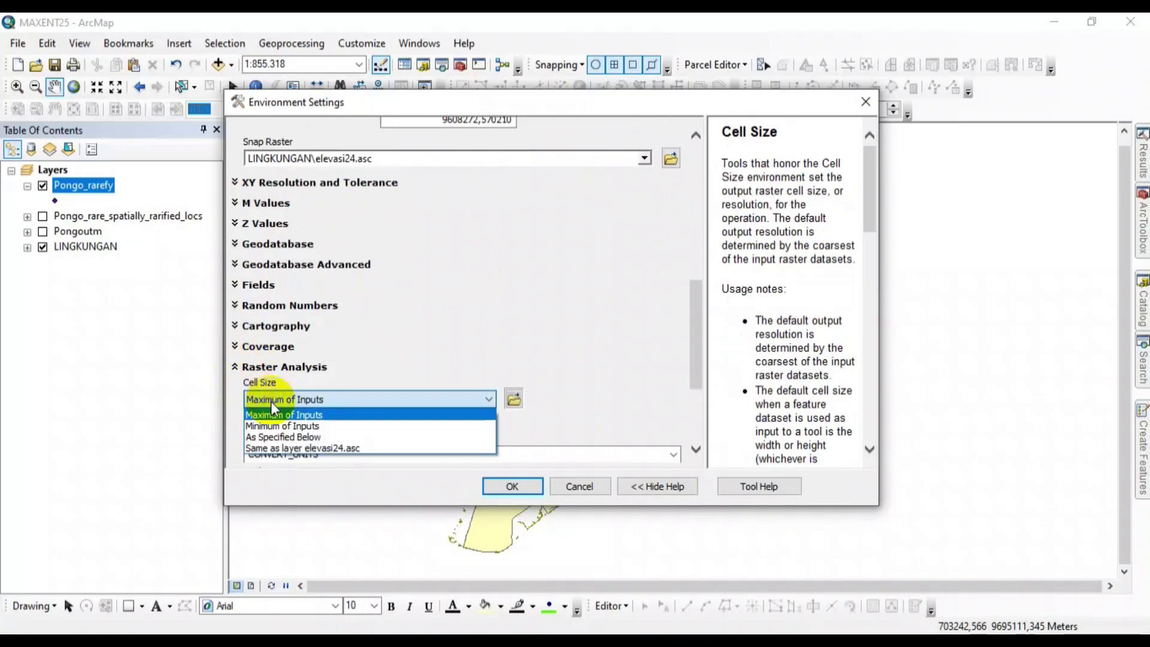
{"action": "left_click", "coordinate": [281, 449]}
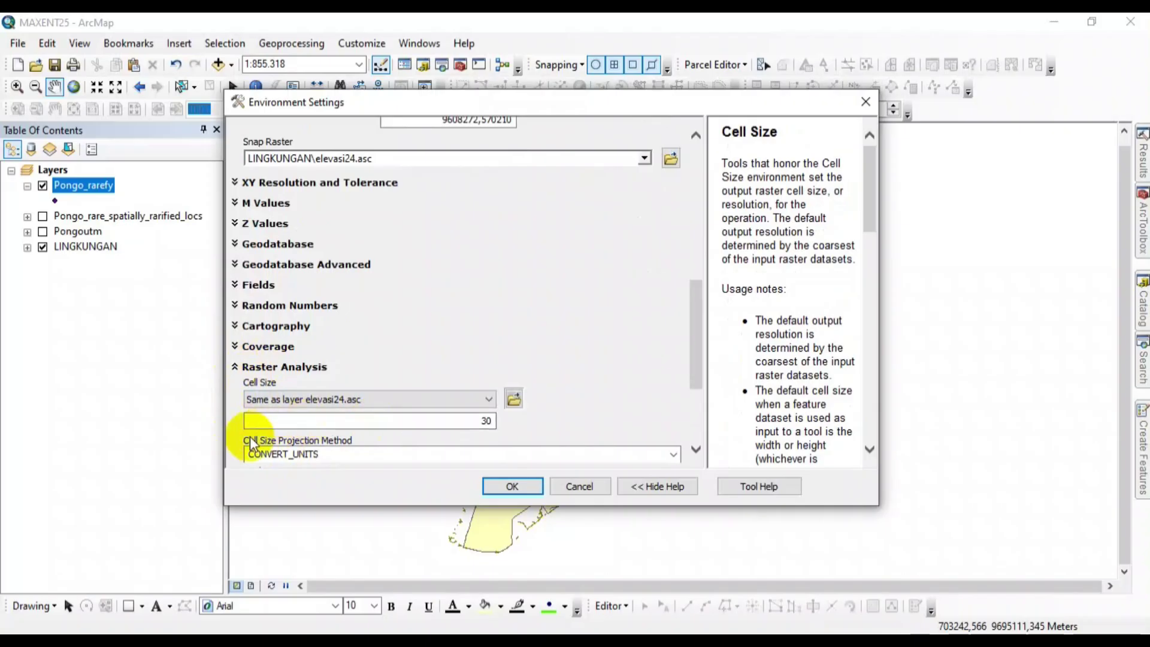
{"action": "scroll", "coordinate": [233, 443], "scroll_direction": "down", "scroll_amount": 3}
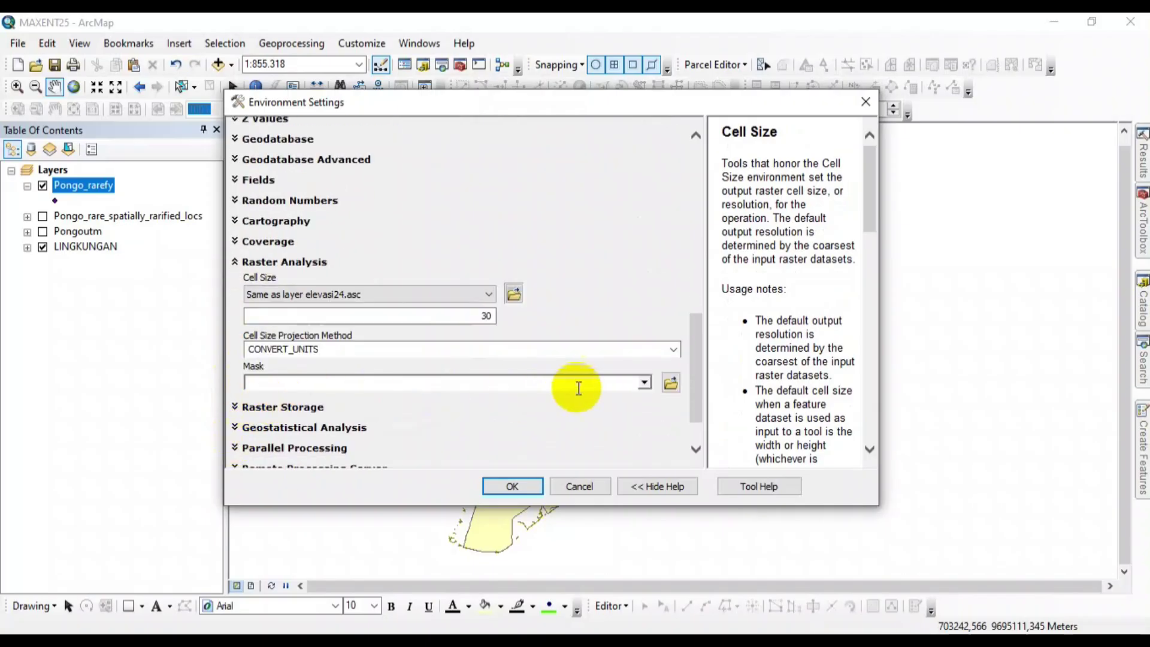
{"action": "left_click", "coordinate": [644, 383]}
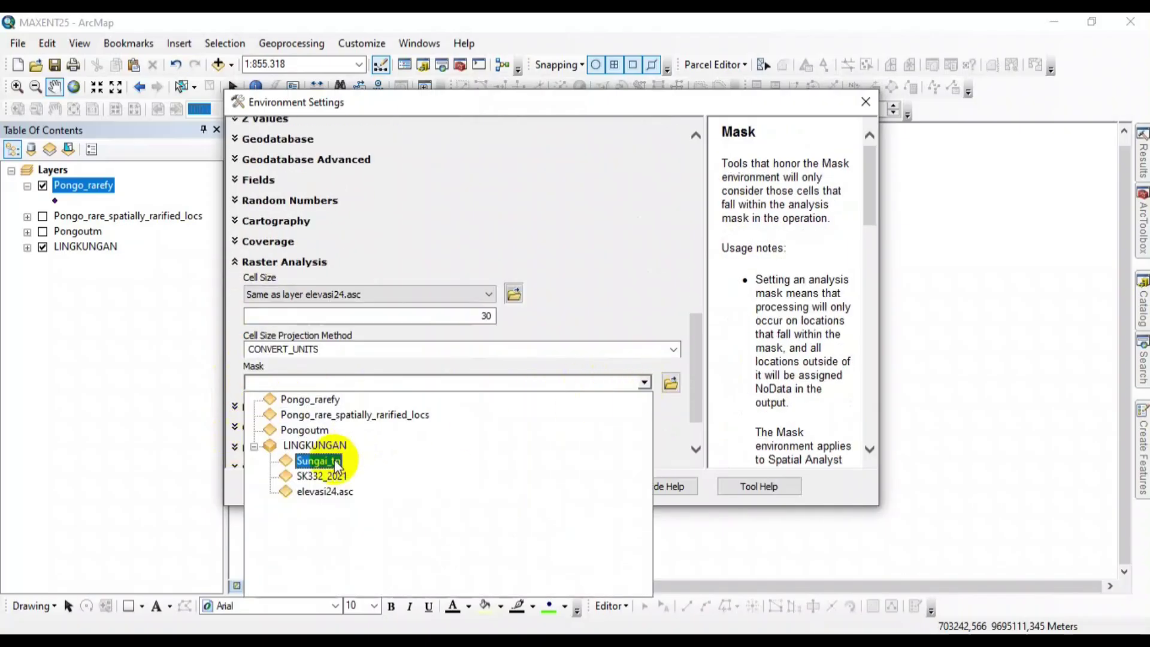
{"action": "left_click", "coordinate": [322, 491]}
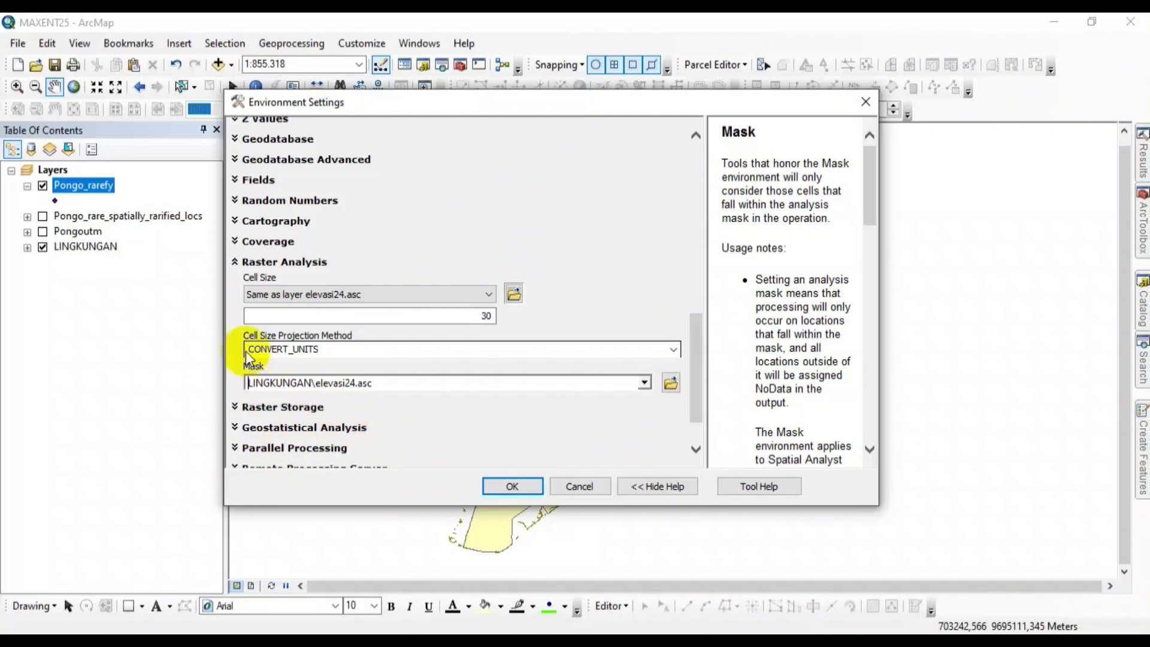
Step: Apply the environment settings and run Point to Raster on Pongo_rarefy with elevasi24.asc as the cell size
{"action": "left_click", "coordinate": [494, 484]}
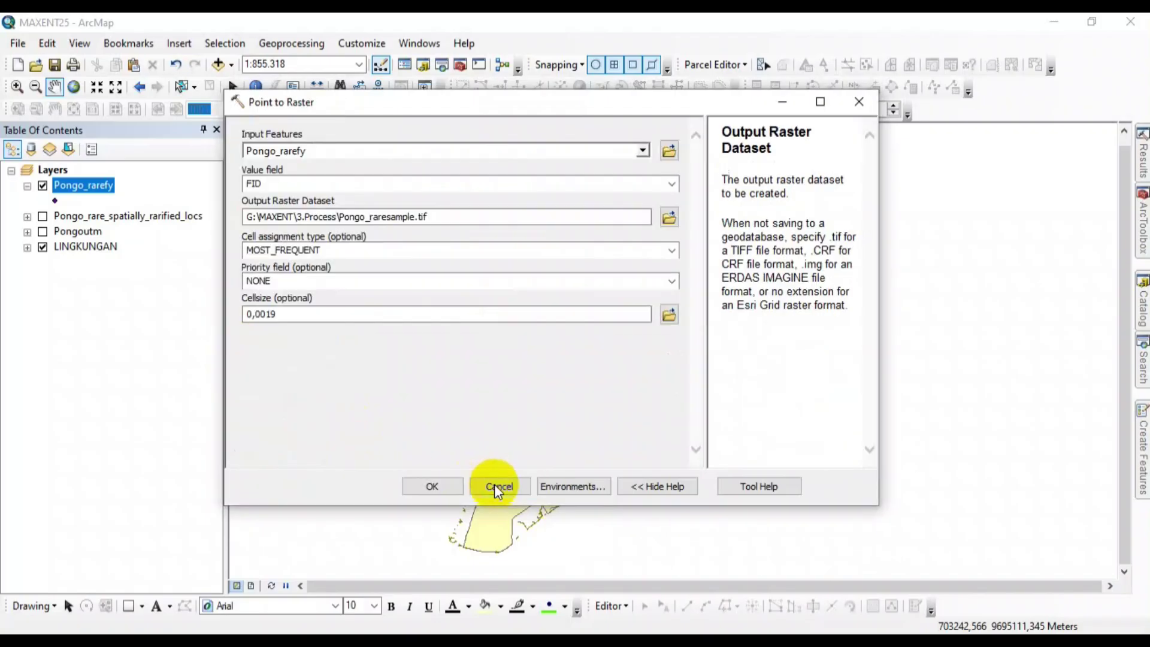
{"action": "left_click", "coordinate": [243, 314]}
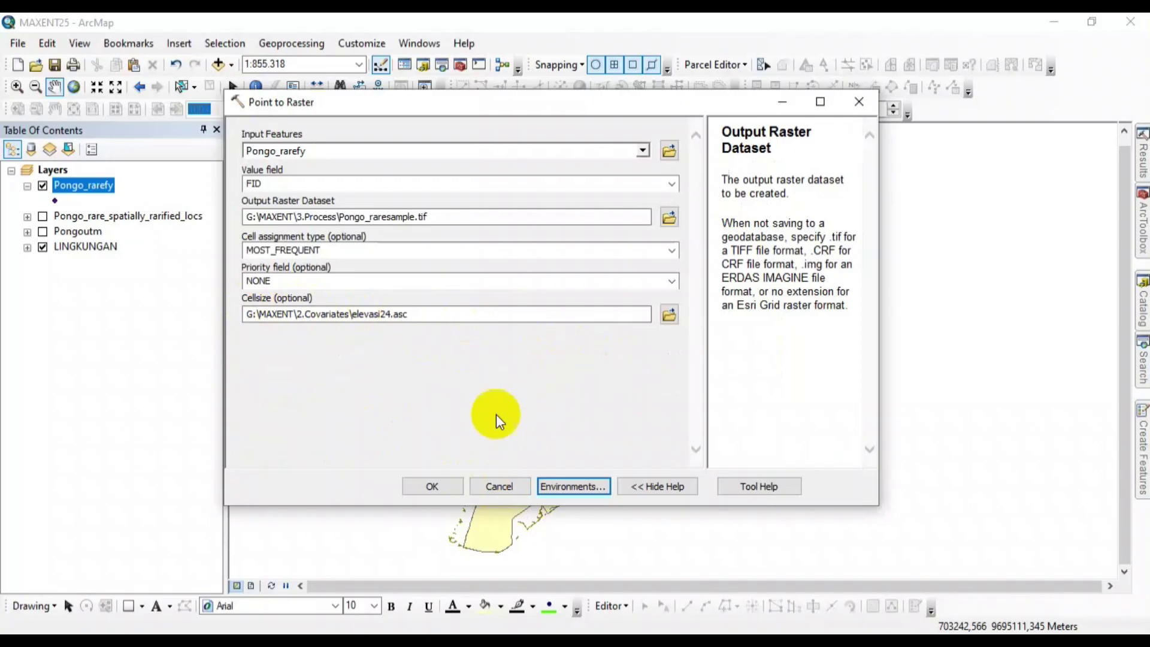
{"action": "left_click", "coordinate": [422, 488]}
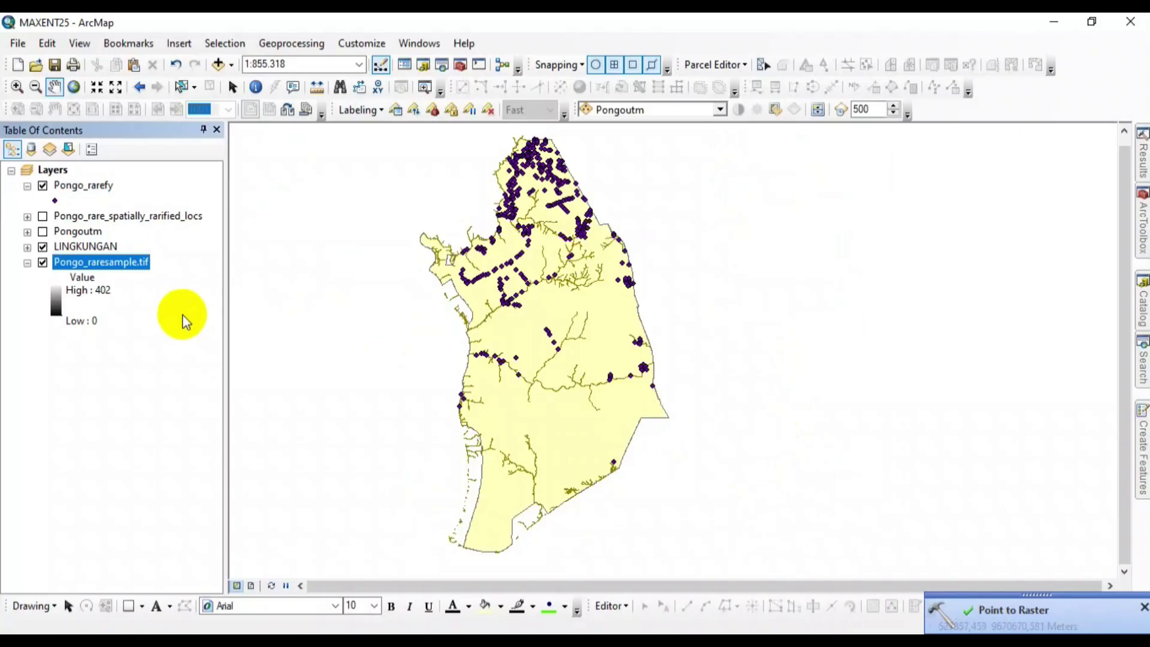
Step: Expand the LINGKUNGAN group and hide its SK332_2021 and Sungai_tn layers
{"action": "left_click", "coordinate": [27, 247]}
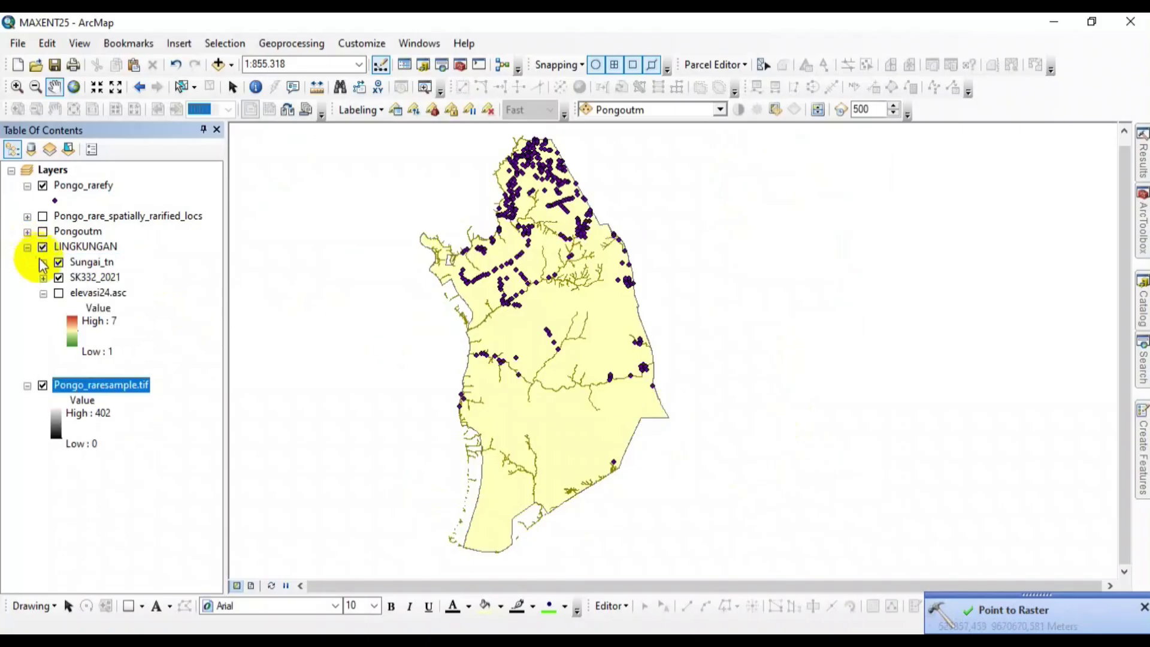
{"action": "left_click", "coordinate": [59, 278]}
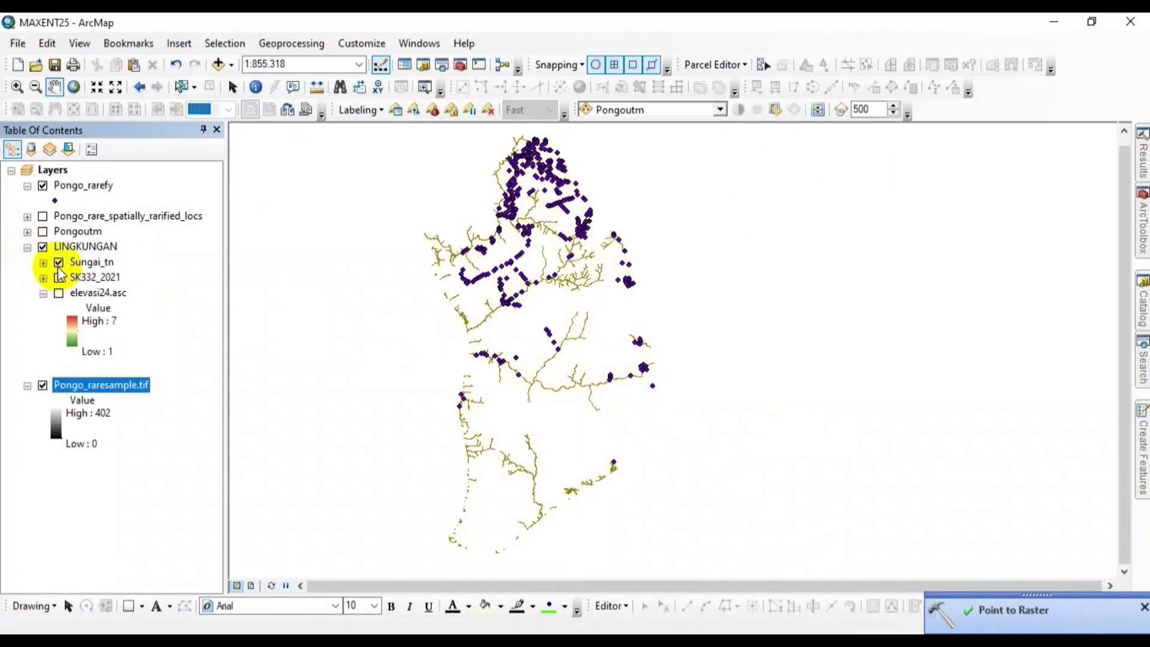
{"action": "left_click", "coordinate": [59, 262]}
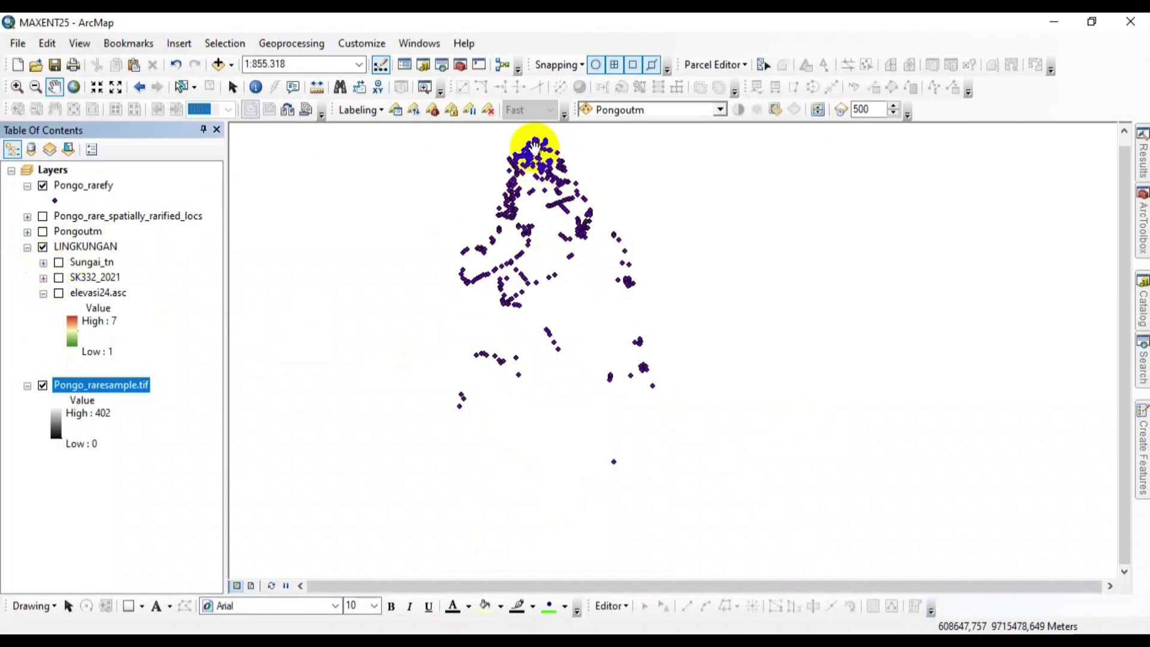
Step: Examine how the Pongo_rarefy points sit within the Pongo_raresample.tif raster cells at close and wide map scales
{"action": "scroll", "coordinate": [528, 147], "scroll_direction": "up", "scroll_amount": 2}
{"action": "scroll", "coordinate": [528, 147], "scroll_direction": "up", "scroll_amount": 5}
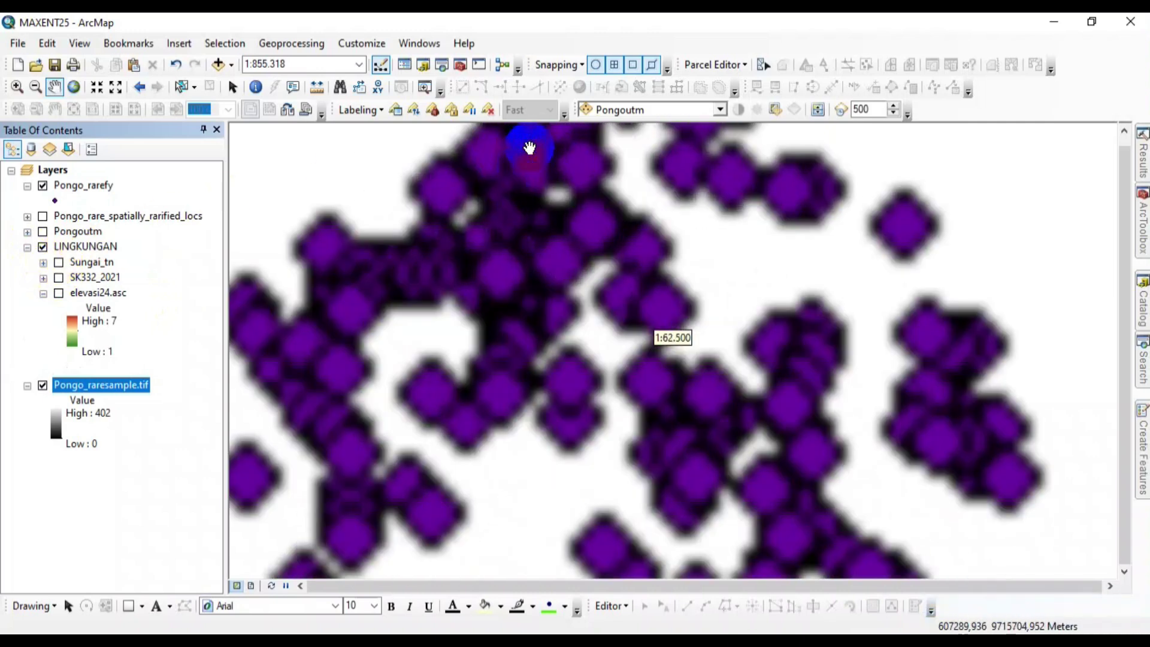
{"action": "scroll", "coordinate": [527, 148], "scroll_direction": "up", "scroll_amount": 2}
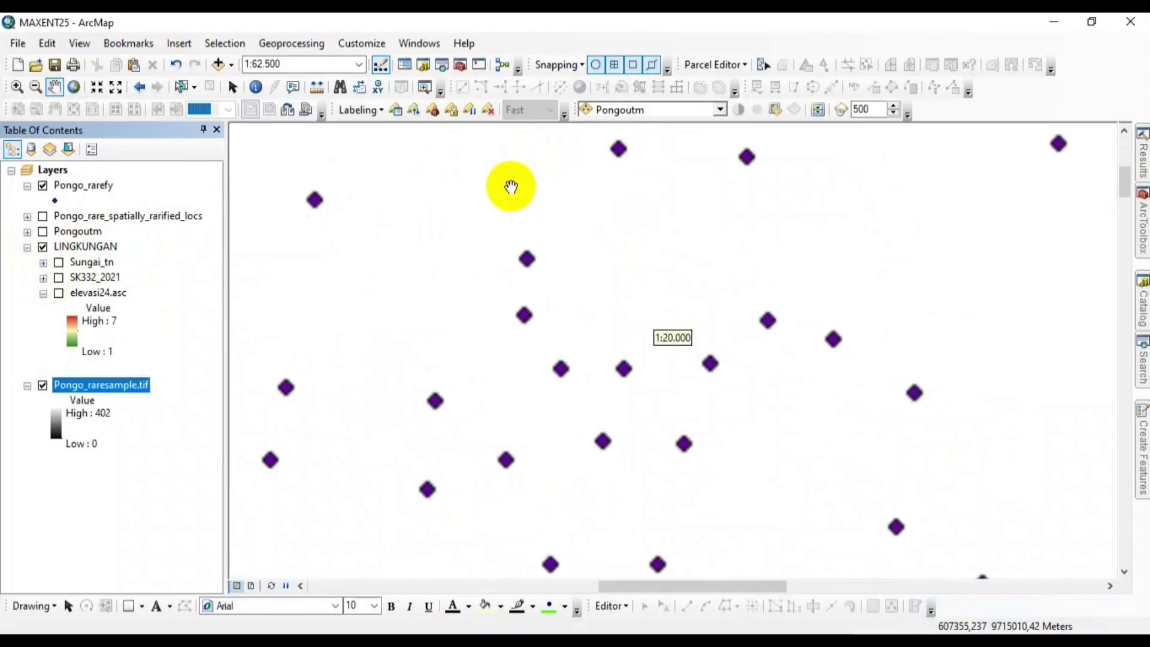
{"action": "scroll", "coordinate": [665, 385], "scroll_direction": "up", "scroll_amount": 3}
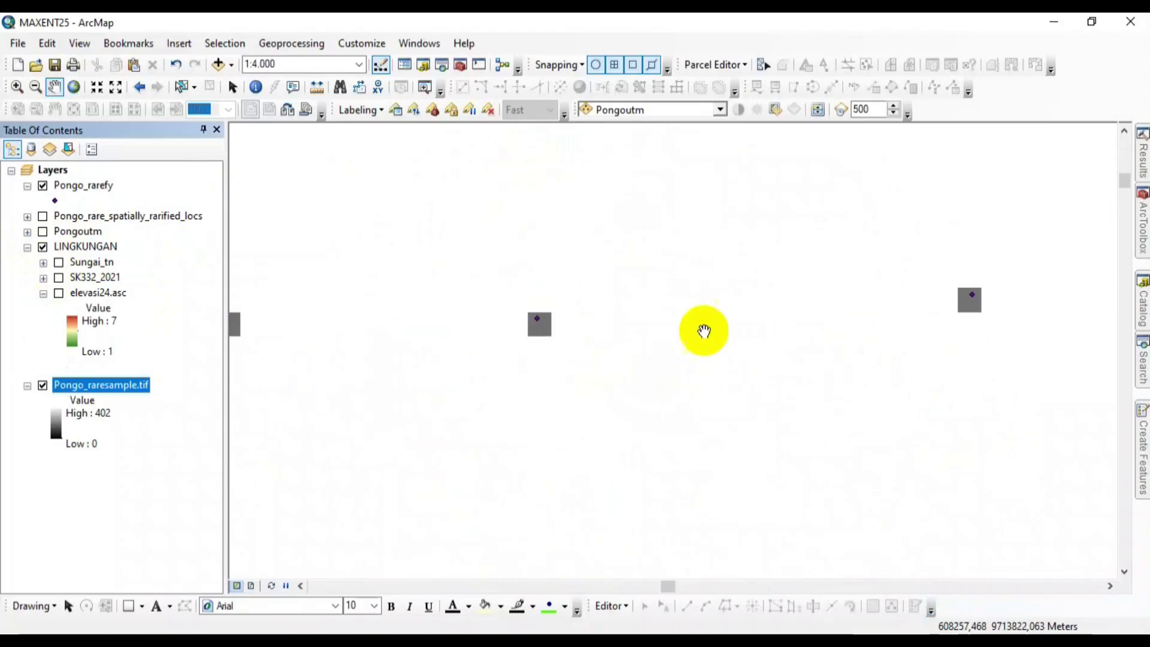
{"action": "scroll", "coordinate": [657, 267], "scroll_direction": "down", "scroll_amount": 1}
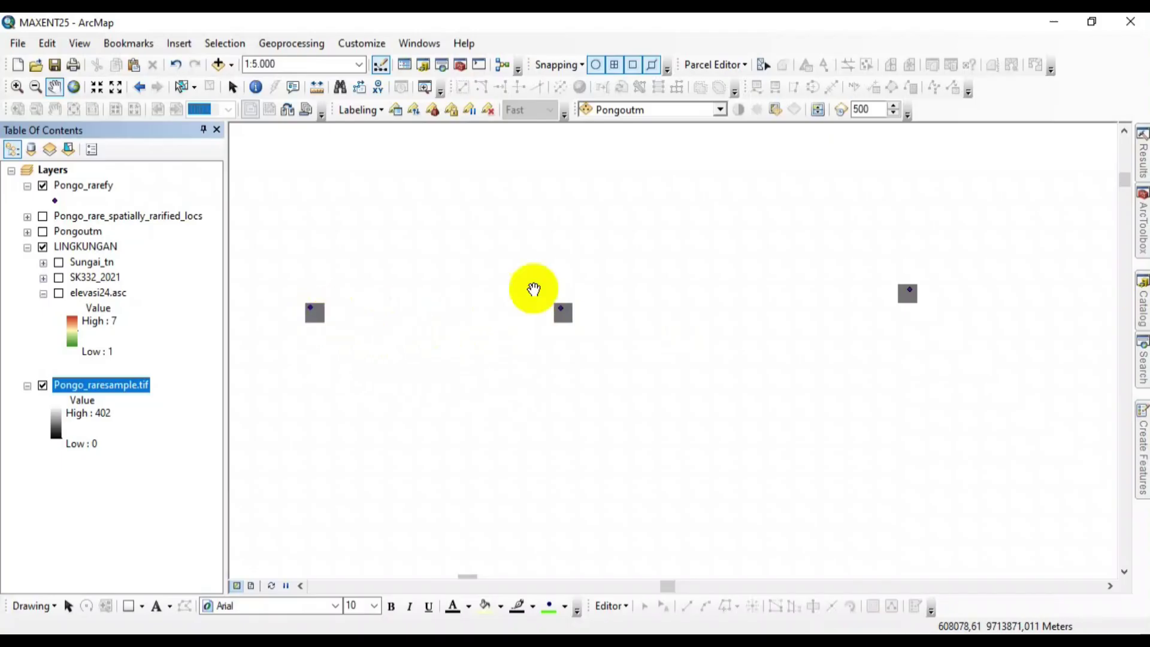
{"action": "scroll", "coordinate": [628, 258], "scroll_direction": "down", "scroll_amount": 4}
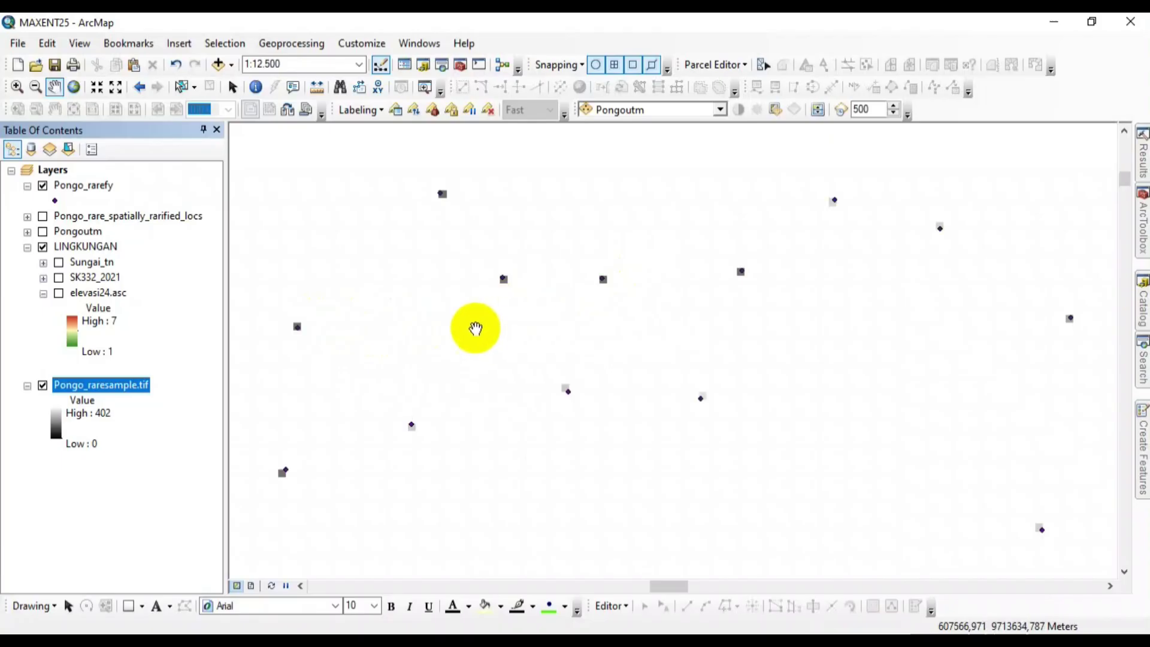
{"action": "scroll", "coordinate": [285, 479], "scroll_direction": "up", "scroll_amount": 2}
{"action": "scroll", "coordinate": [283, 484], "scroll_direction": "up", "scroll_amount": 10}
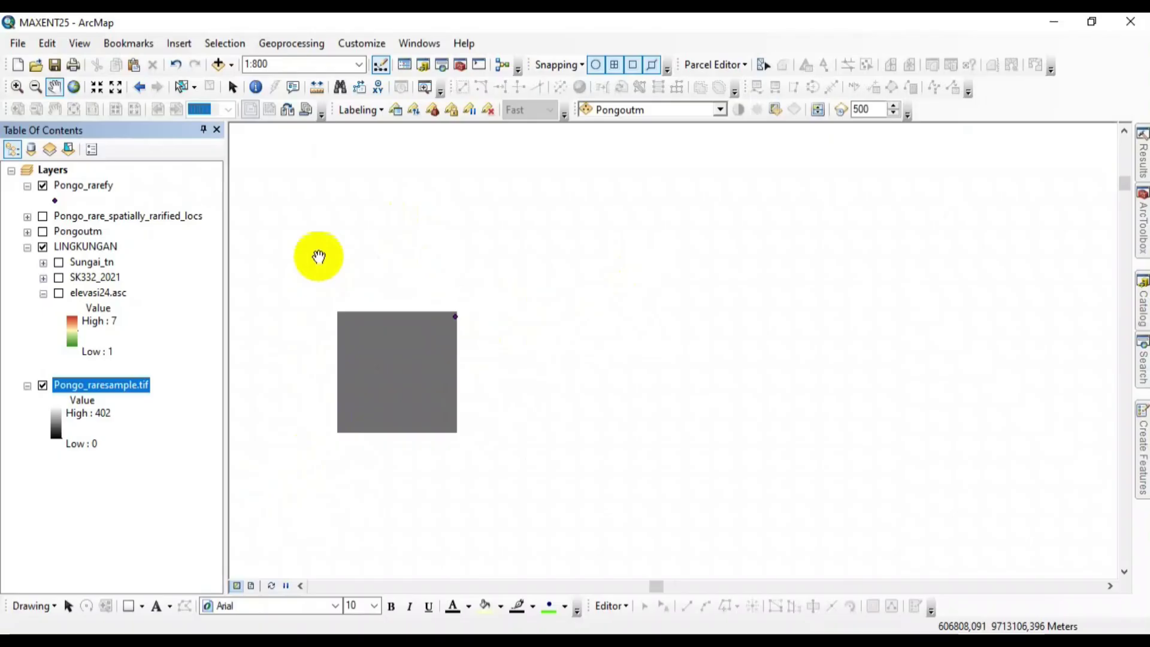
{"action": "scroll", "coordinate": [340, 264], "scroll_direction": "up", "scroll_amount": 3}
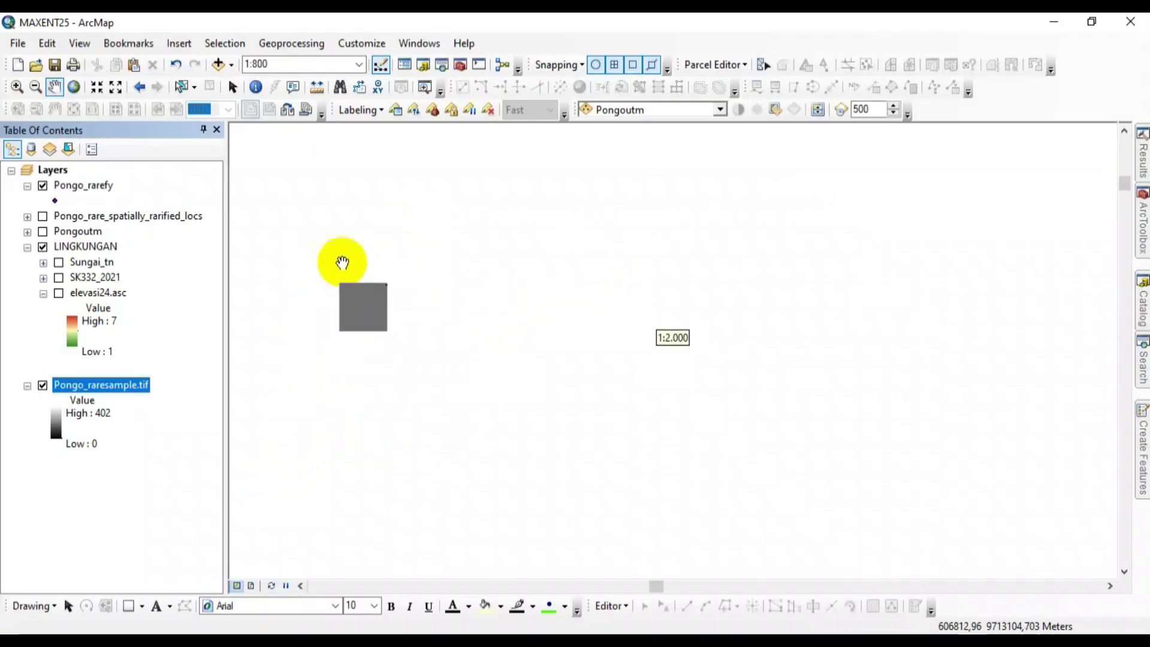
{"action": "scroll", "coordinate": [357, 332], "scroll_direction": "up", "scroll_amount": 2}
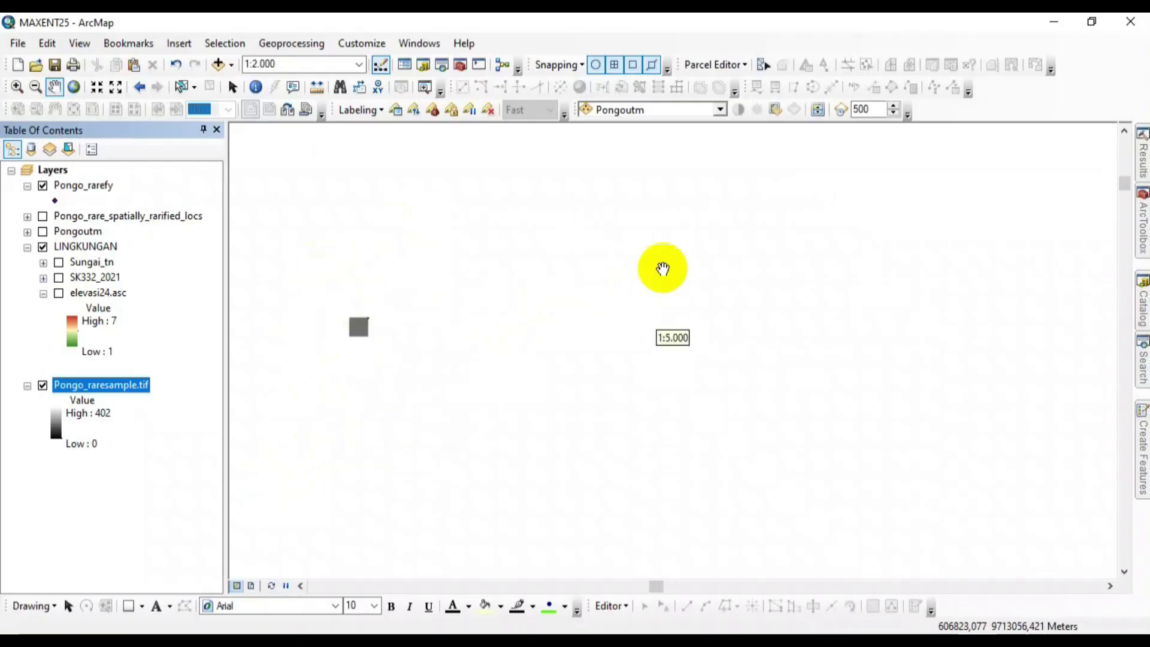
{"action": "scroll", "coordinate": [542, 362], "scroll_direction": "up", "scroll_amount": 3}
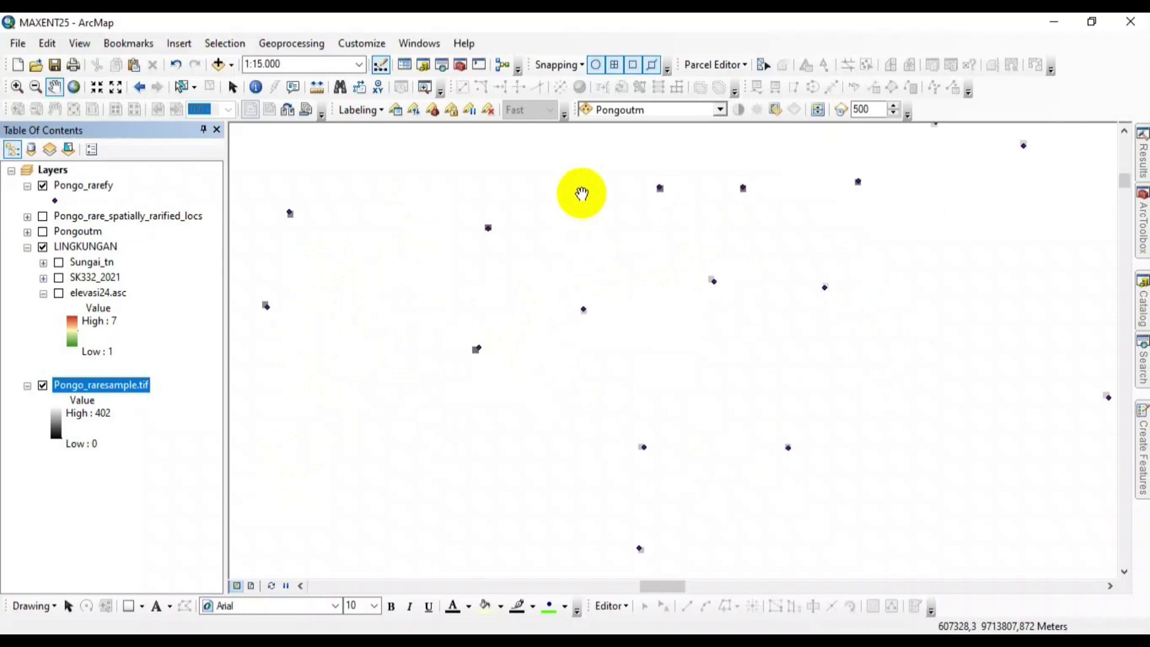
{"action": "scroll", "coordinate": [658, 177], "scroll_direction": "down", "scroll_amount": 2}
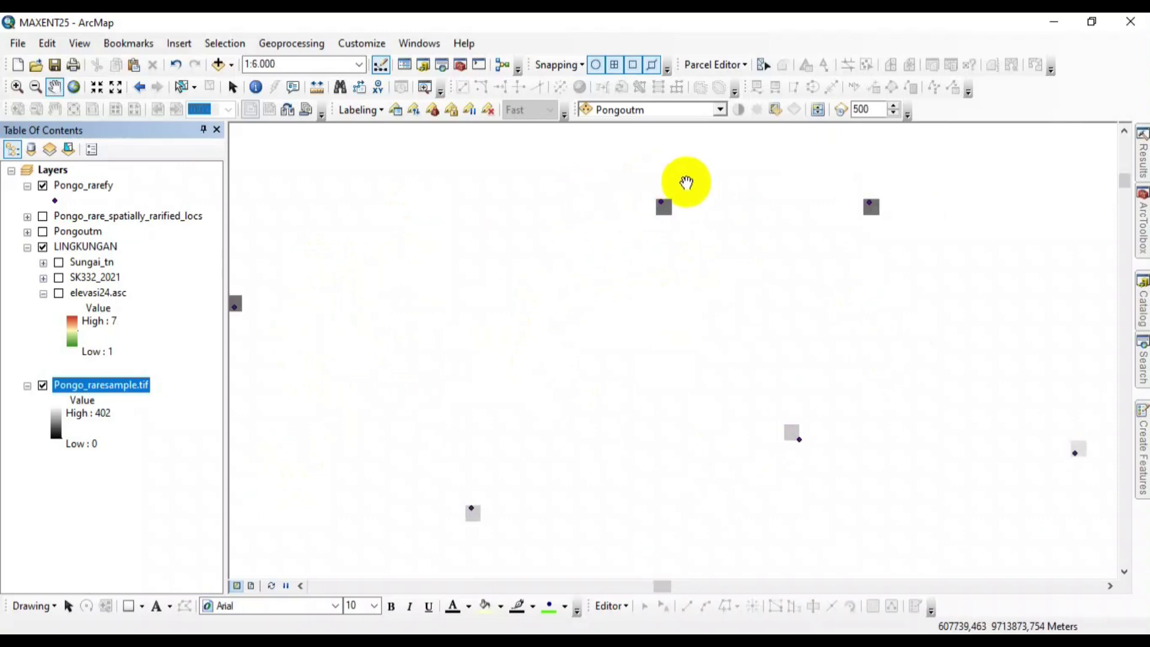
{"action": "scroll", "coordinate": [821, 425], "scroll_direction": "down", "scroll_amount": 4}
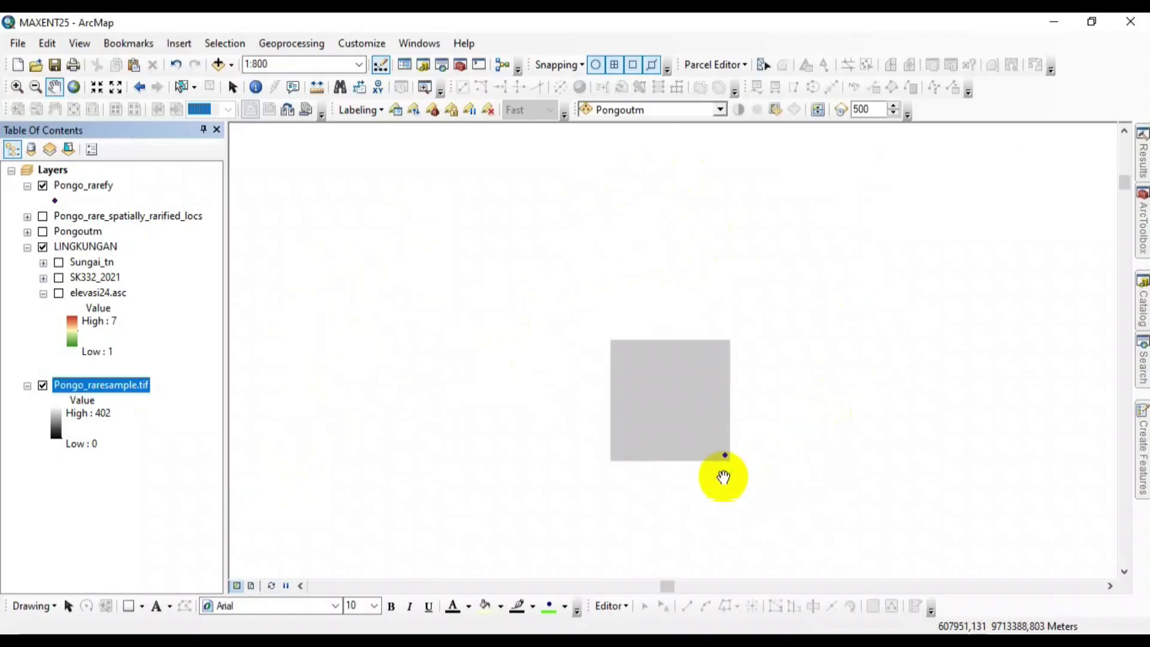
{"action": "scroll", "coordinate": [795, 463], "scroll_direction": "up", "scroll_amount": 5}
{"action": "scroll", "coordinate": [681, 376], "scroll_direction": "up", "scroll_amount": 3}
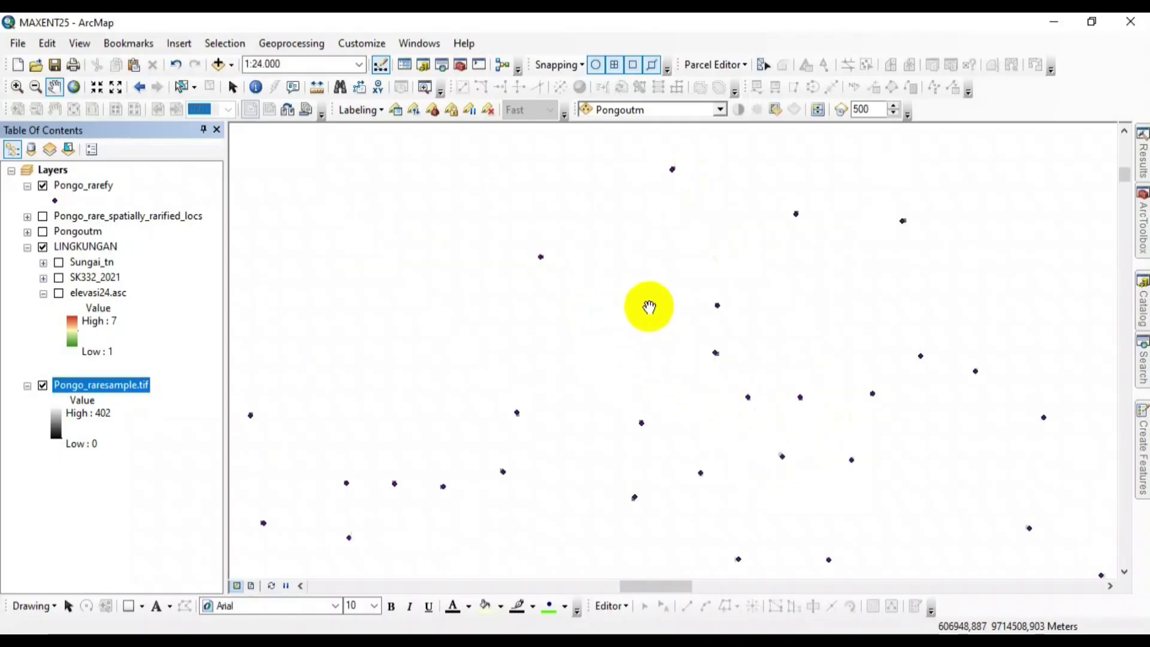
{"action": "scroll", "coordinate": [649, 307], "scroll_direction": "up", "scroll_amount": 2}
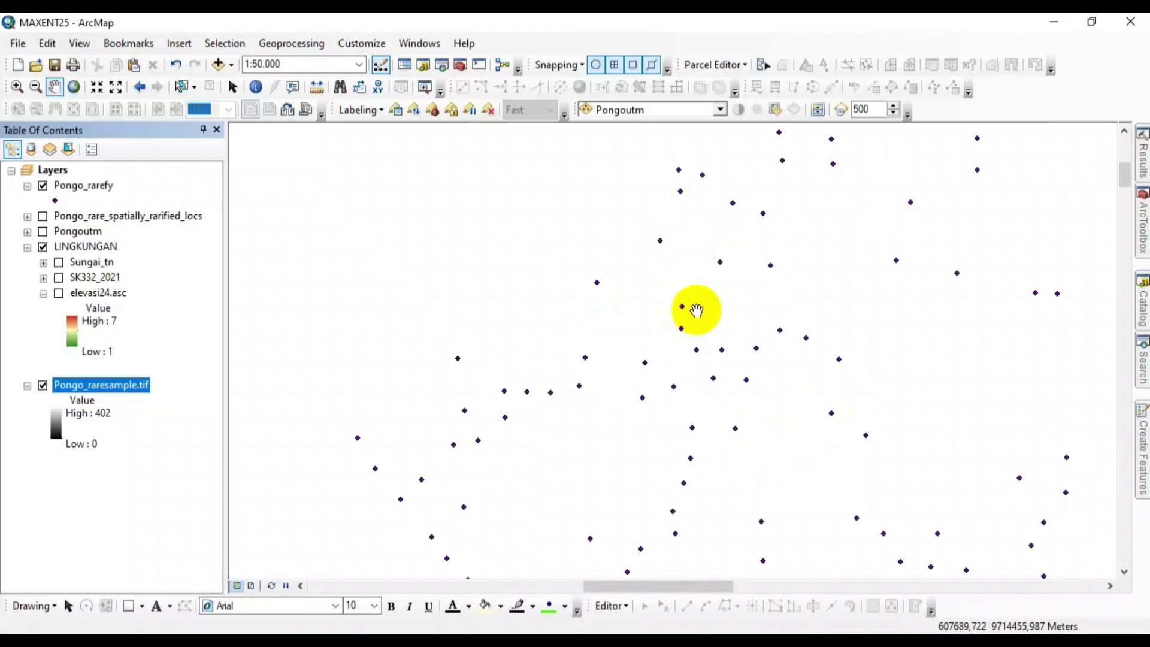
{"action": "scroll", "coordinate": [697, 309], "scroll_direction": "up", "scroll_amount": 1}
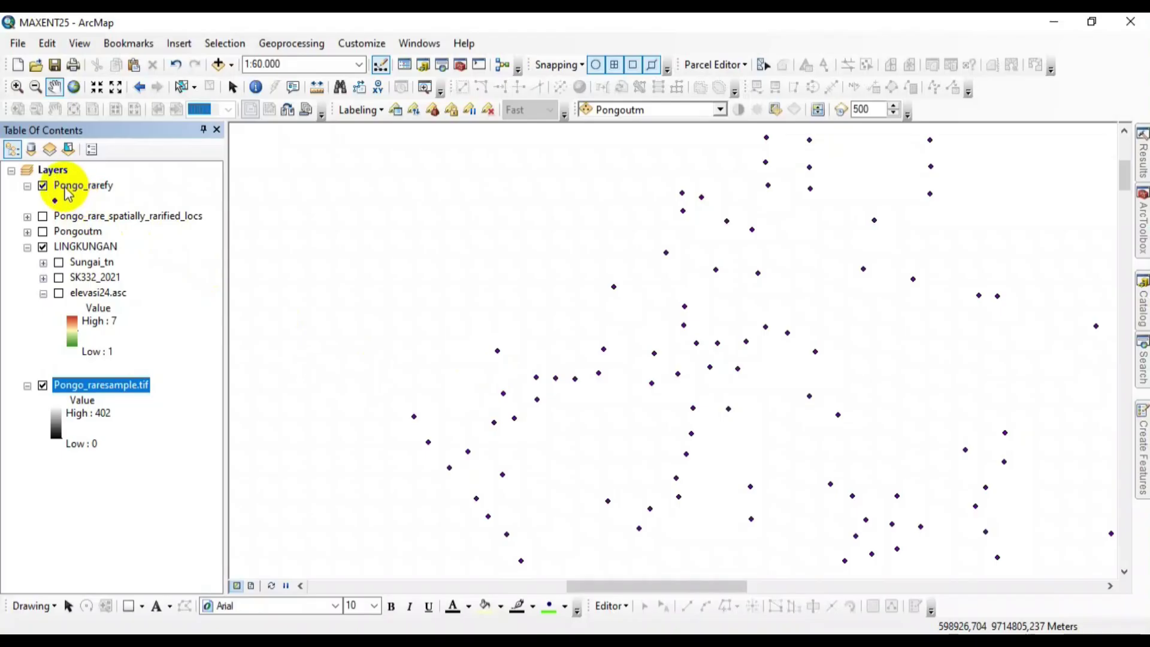
Step: Compare the raster cells with and without the Pongo_rarefy points, then leave the point layer hidden
{"action": "left_click", "coordinate": [42, 185]}
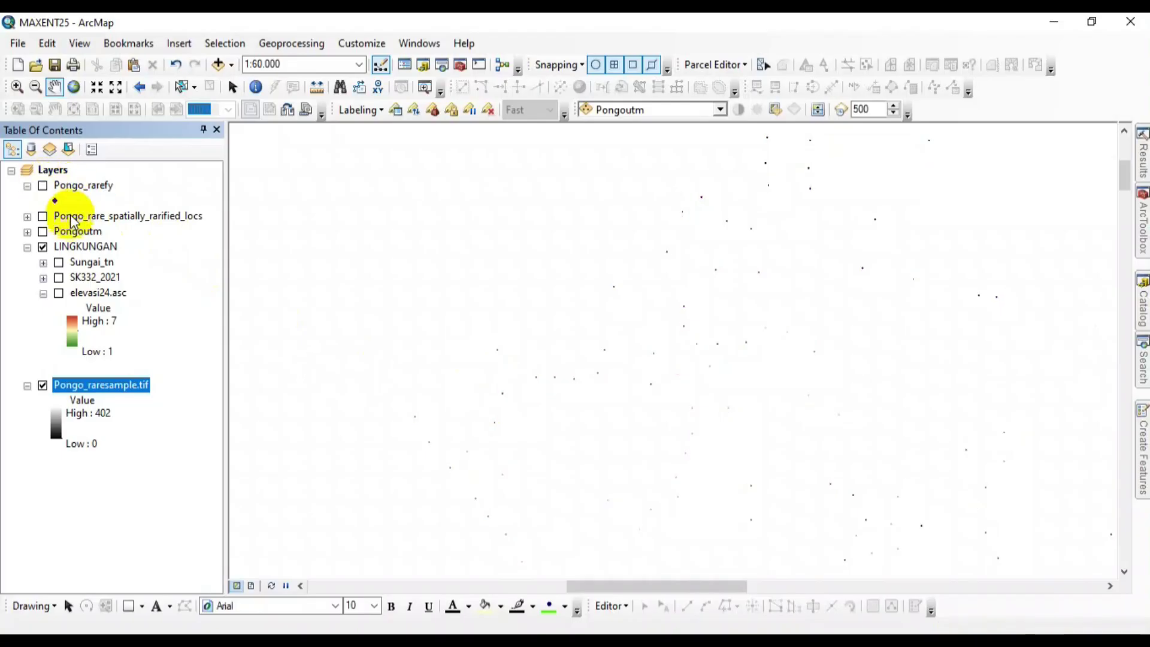
{"action": "left_click", "coordinate": [42, 186]}
{"action": "scroll", "coordinate": [734, 364], "scroll_direction": "up", "scroll_amount": 4}
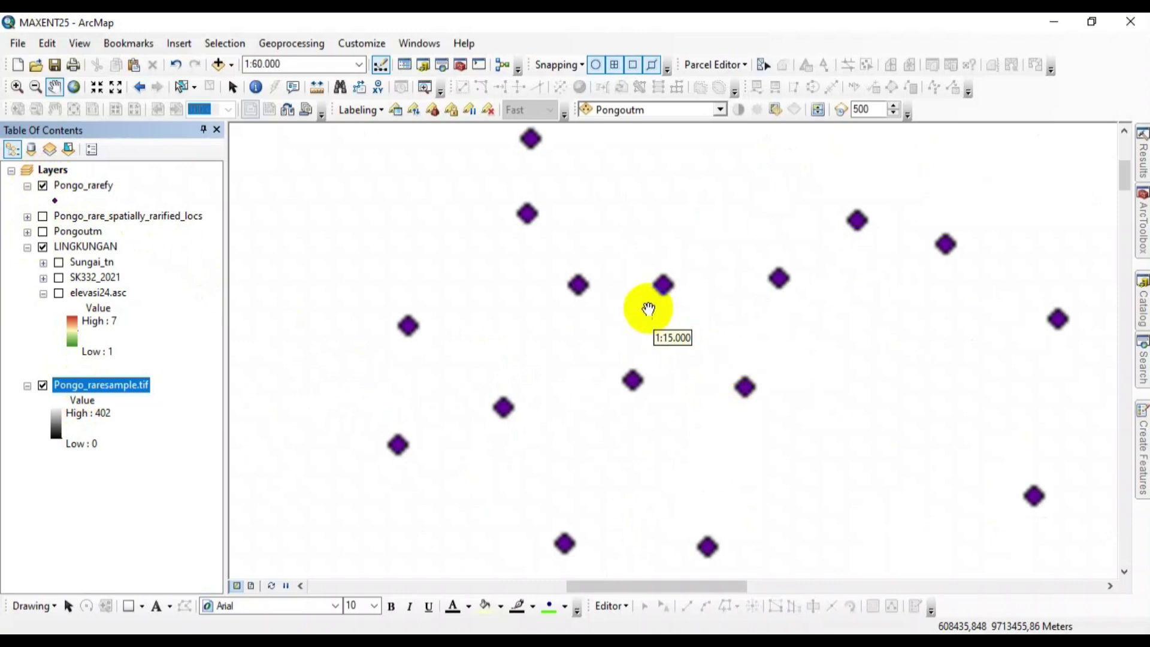
{"action": "scroll", "coordinate": [659, 291], "scroll_direction": "up", "scroll_amount": 3}
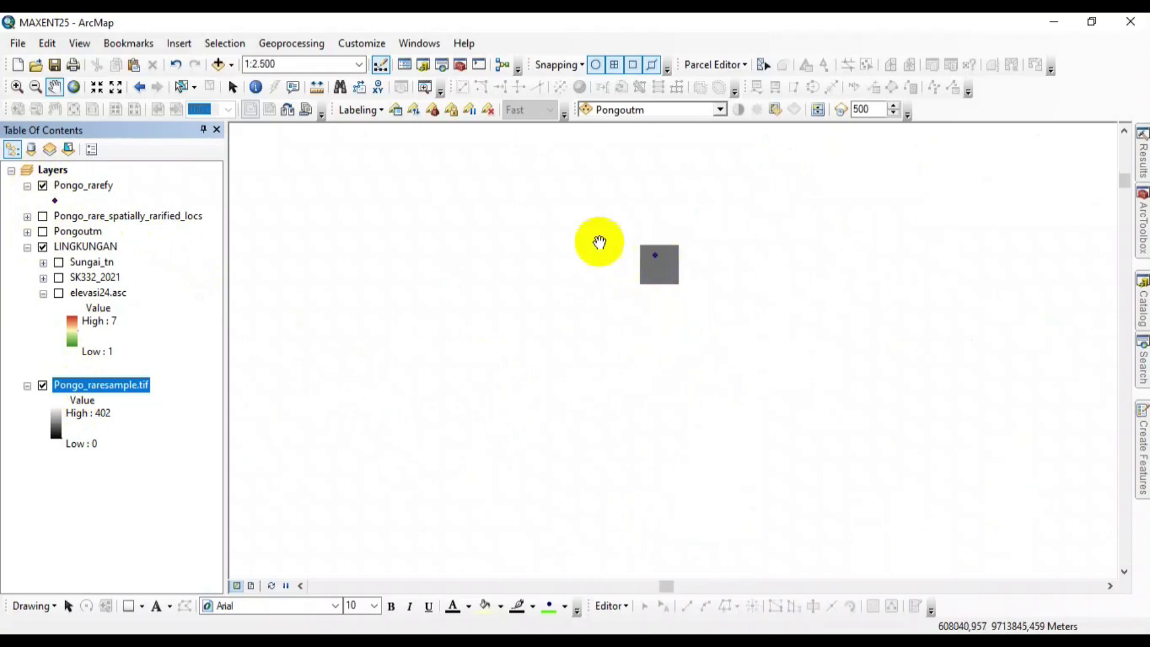
{"action": "scroll", "coordinate": [624, 254], "scroll_direction": "down", "scroll_amount": 2}
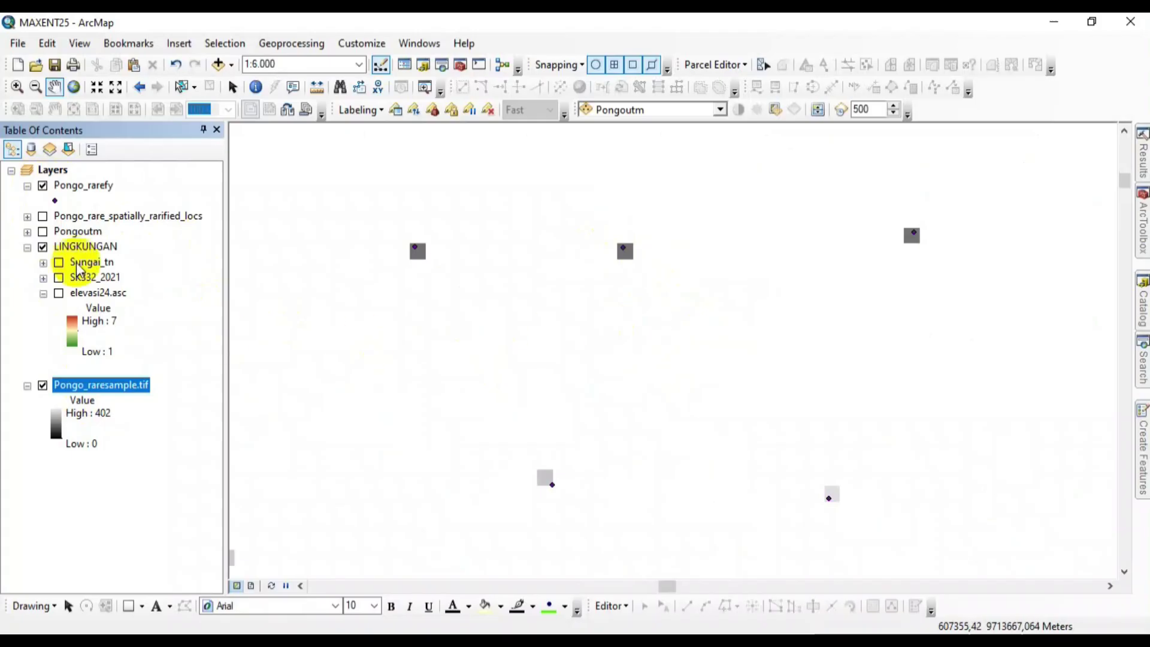
{"action": "scroll", "coordinate": [707, 299], "scroll_direction": "down", "scroll_amount": 3}
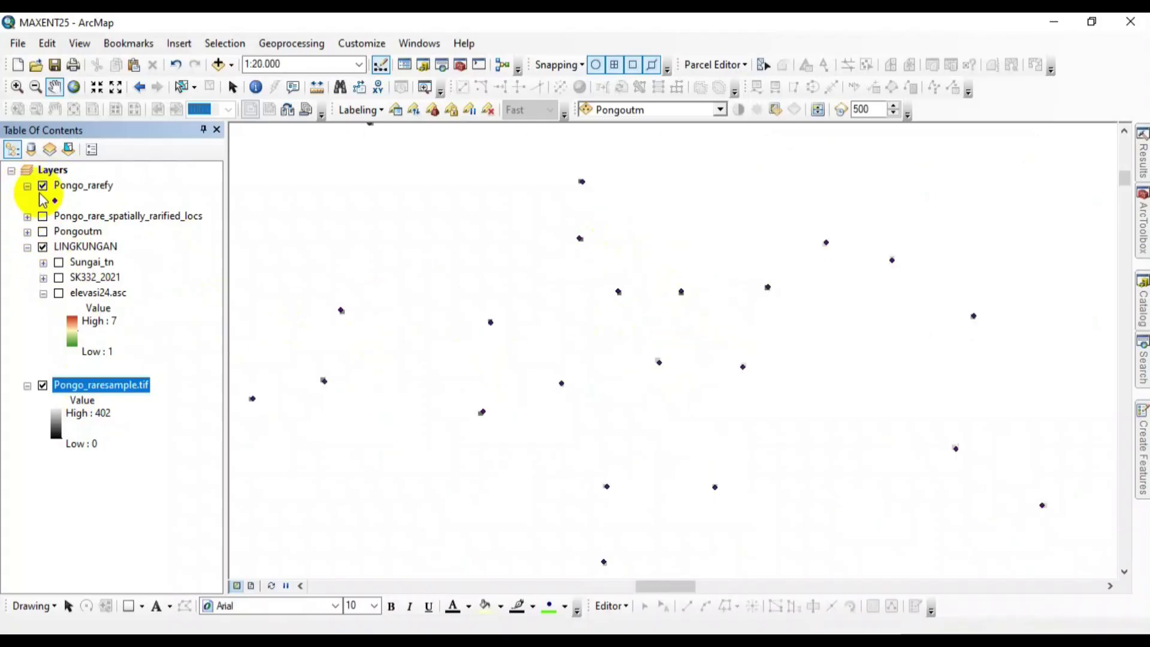
{"action": "left_click", "coordinate": [42, 186]}
{"action": "left_click", "coordinate": [42, 186]}
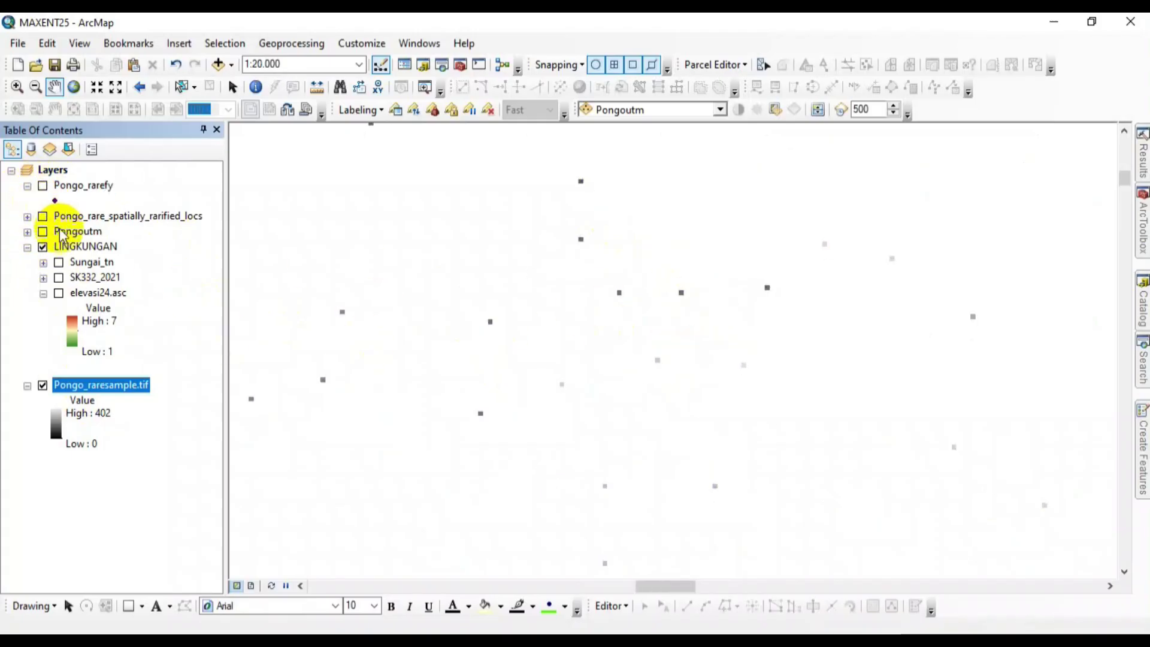
Step: Start the Raster to Point conversion from the From Raster toolset with Pongo_raresample.tif as the input raster
{"action": "left_click", "coordinate": [1142, 241]}
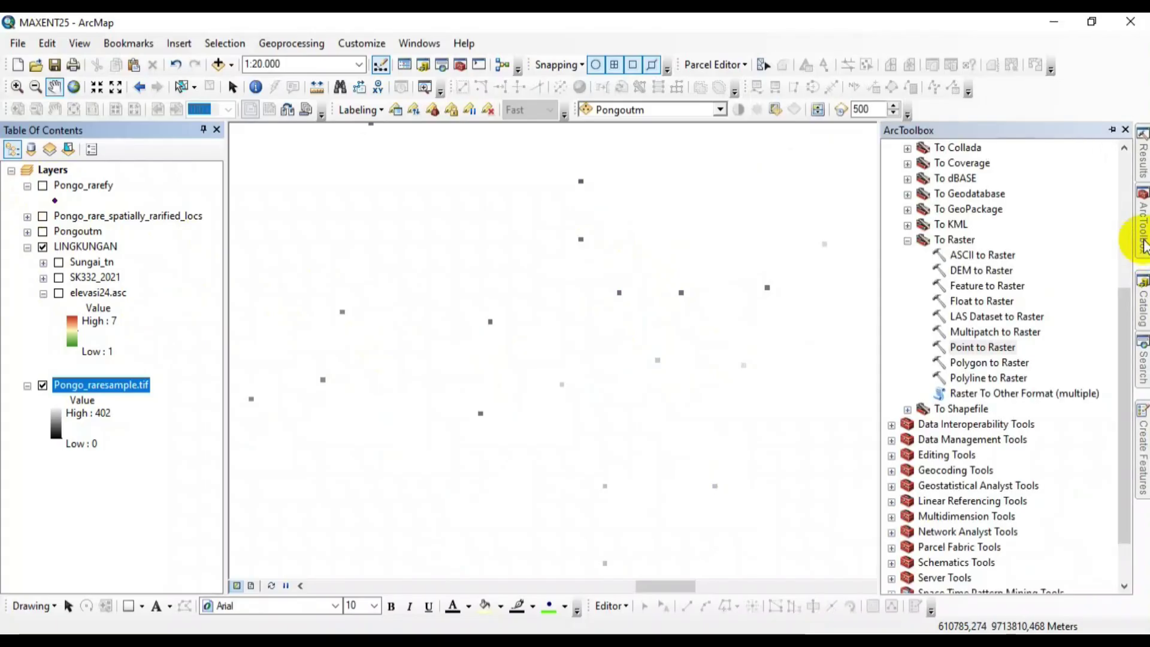
{"action": "left_click", "coordinate": [906, 240]}
{"action": "scroll", "coordinate": [934, 258], "scroll_direction": "up", "scroll_amount": 3}
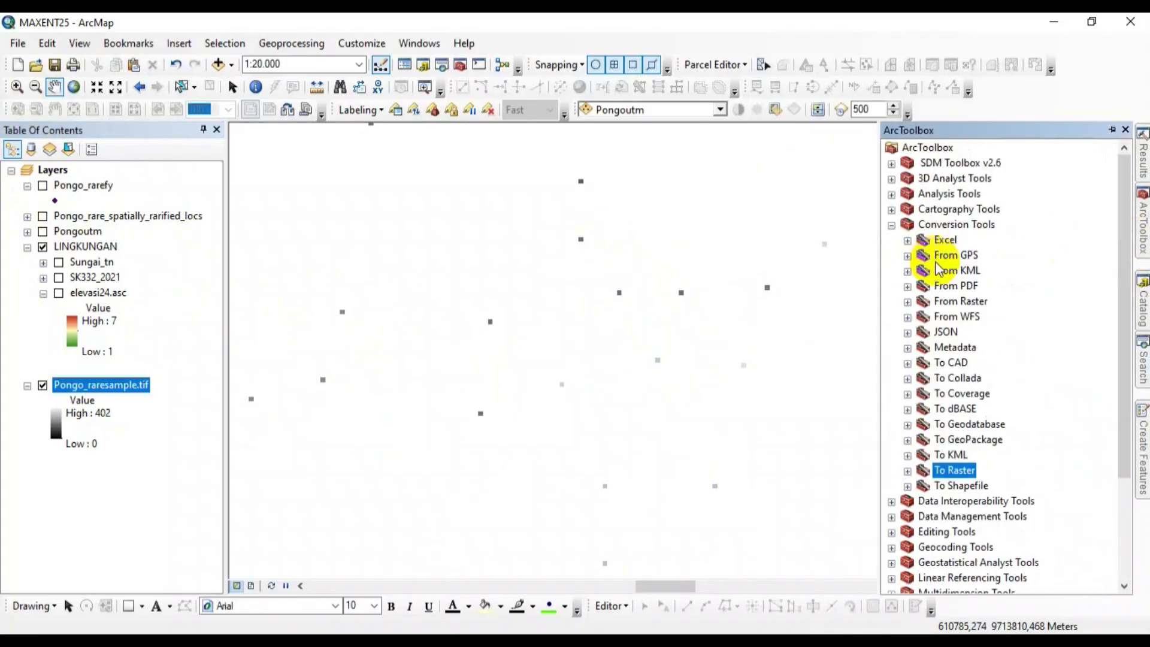
{"action": "left_click", "coordinate": [908, 301]}
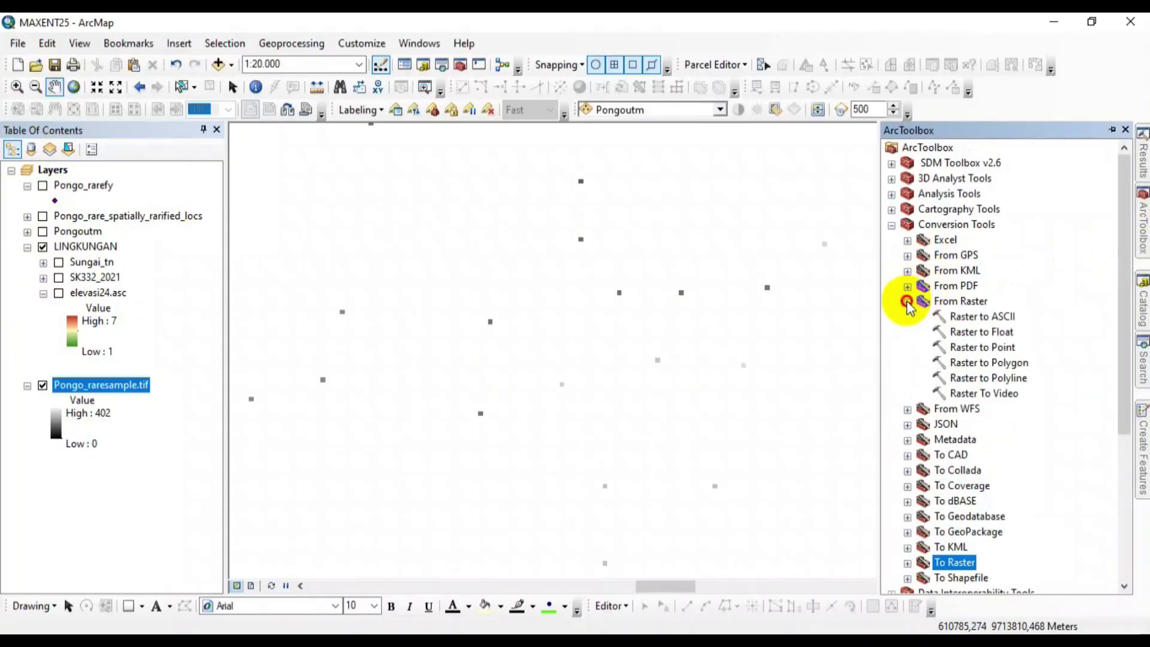
{"action": "left_click", "coordinate": [983, 348]}
{"action": "left_click", "coordinate": [958, 301]}
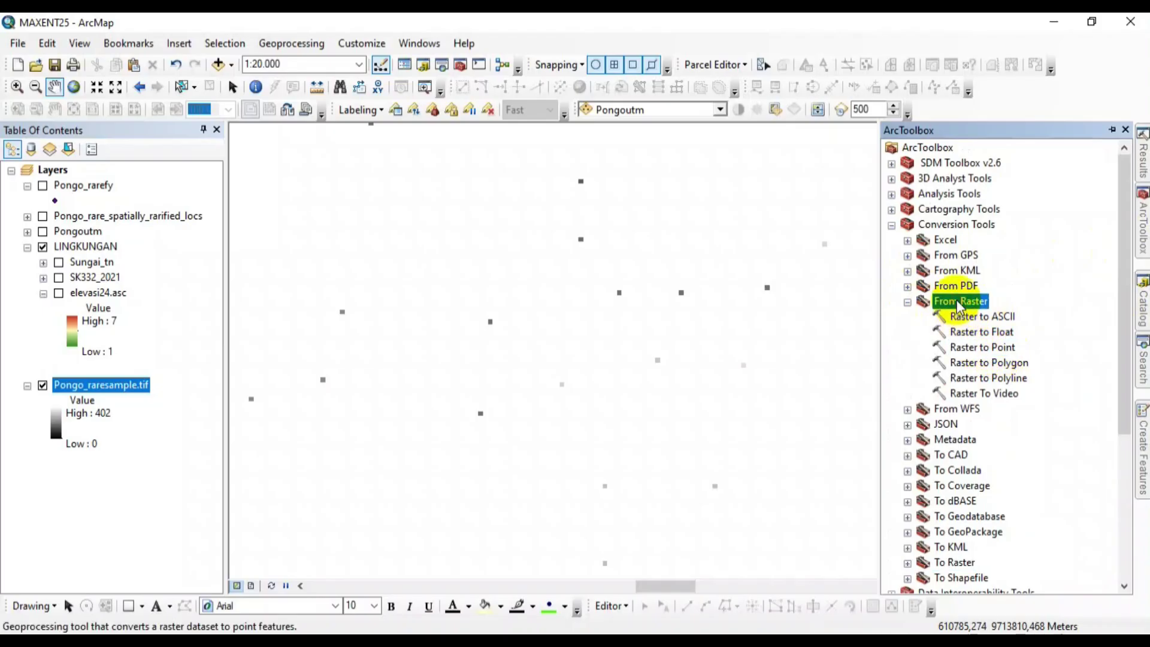
{"action": "left_click", "coordinate": [957, 226]}
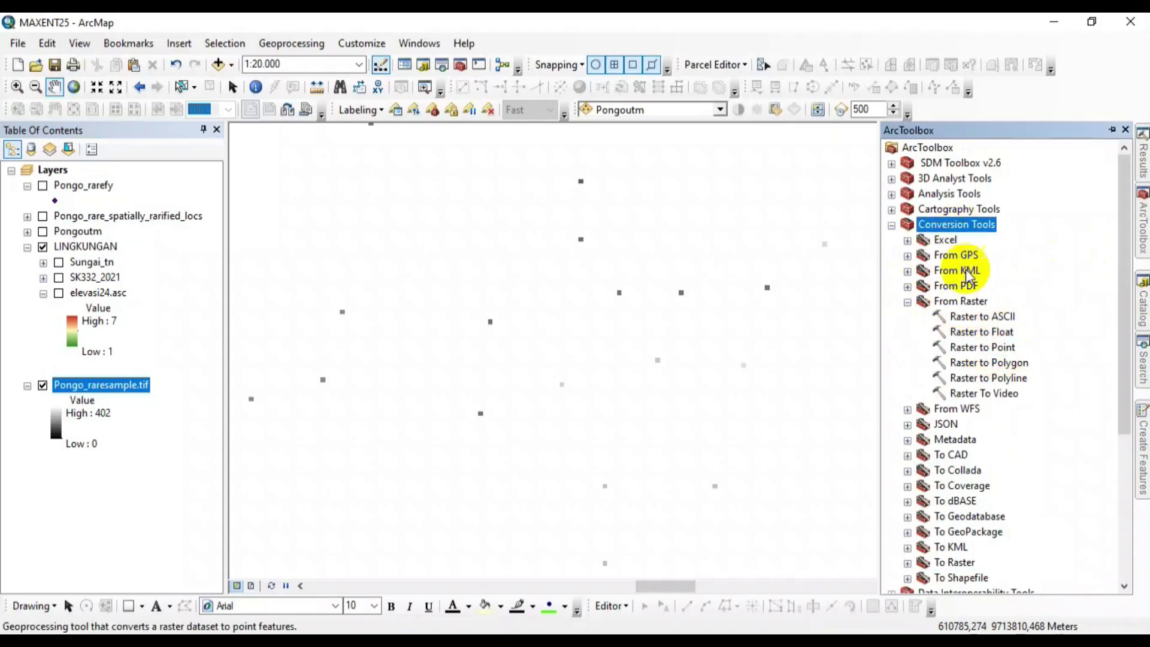
{"action": "left_click", "coordinate": [961, 302]}
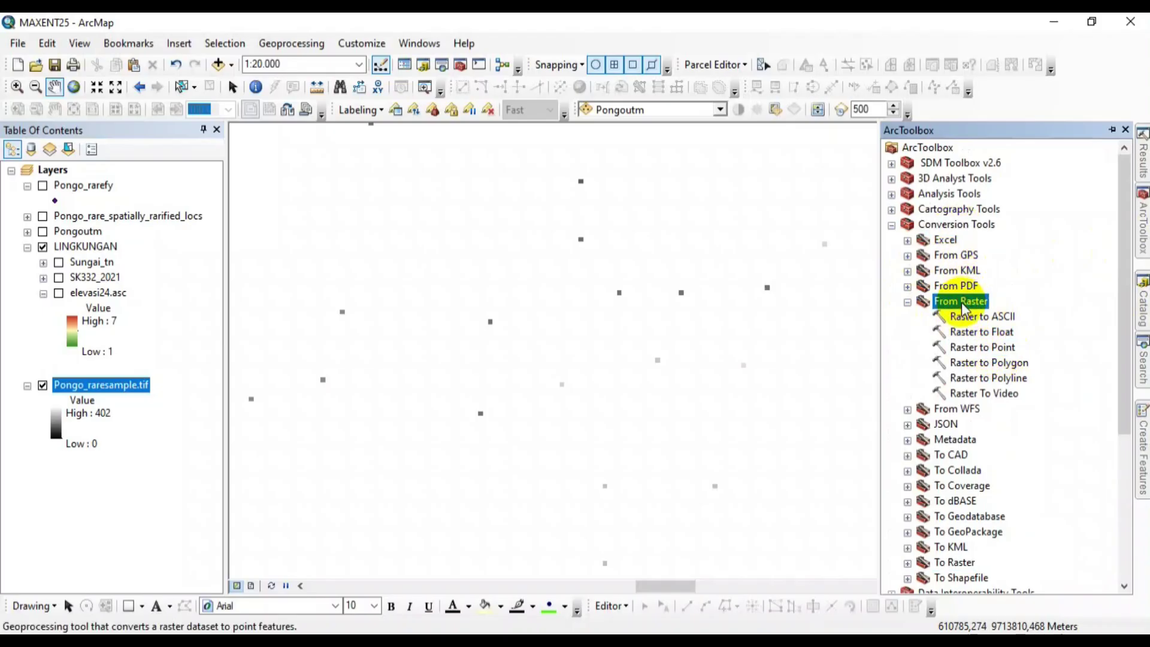
{"action": "double_click", "coordinate": [978, 349]}
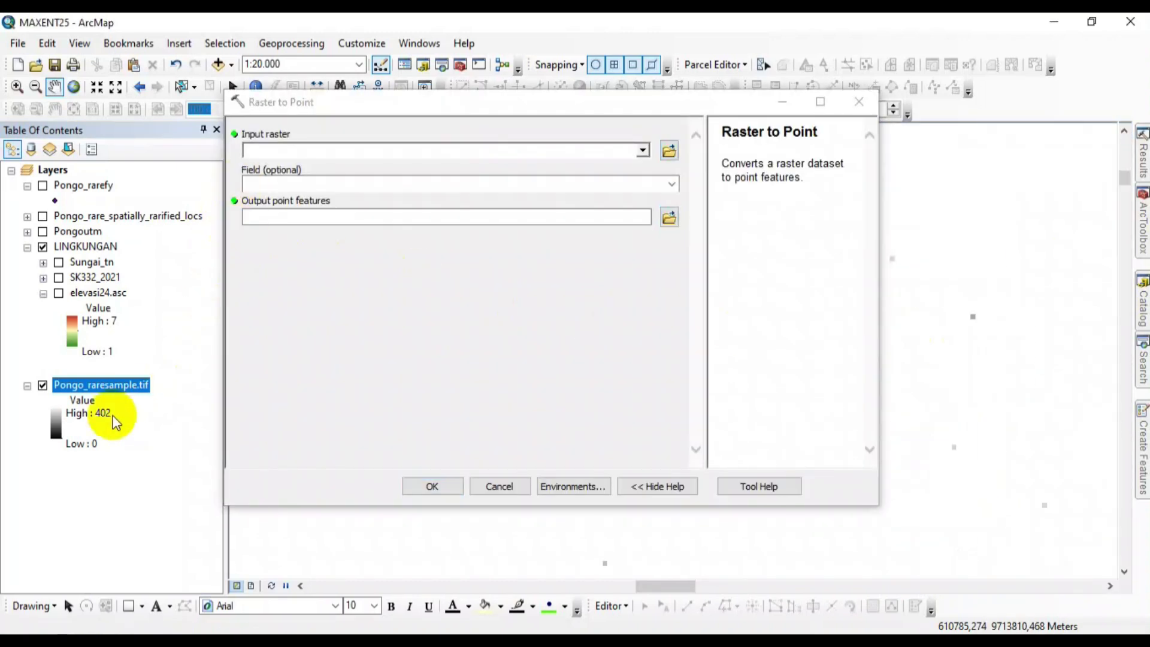
{"action": "left_click", "coordinate": [106, 389]}
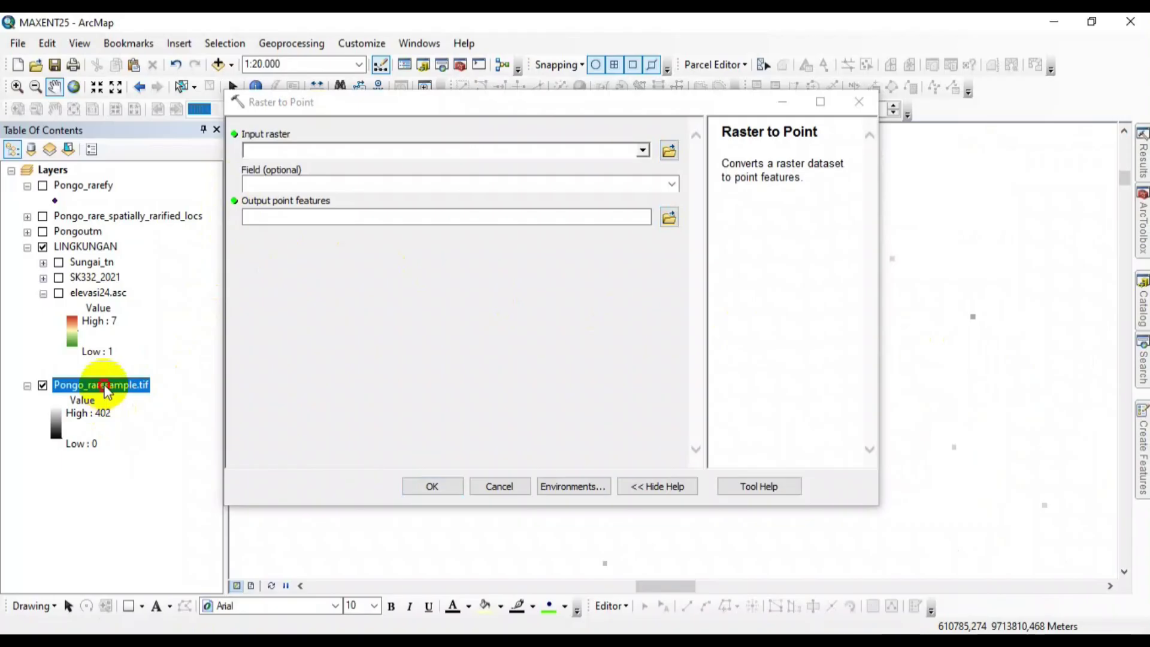
{"action": "left_click_drag", "start_coordinate": [107, 389], "coordinate": [285, 150]}
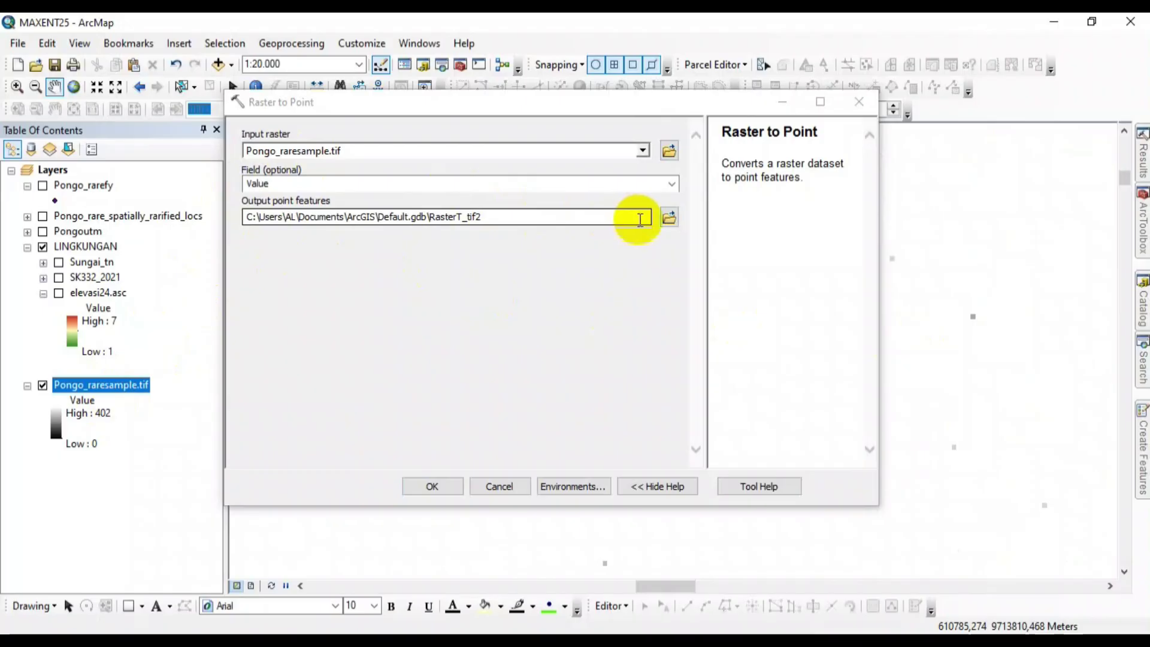
Step: Save the output points as Pongo_resample in the 3.Process folder and run the Raster to Point conversion
{"action": "left_click", "coordinate": [673, 219]}
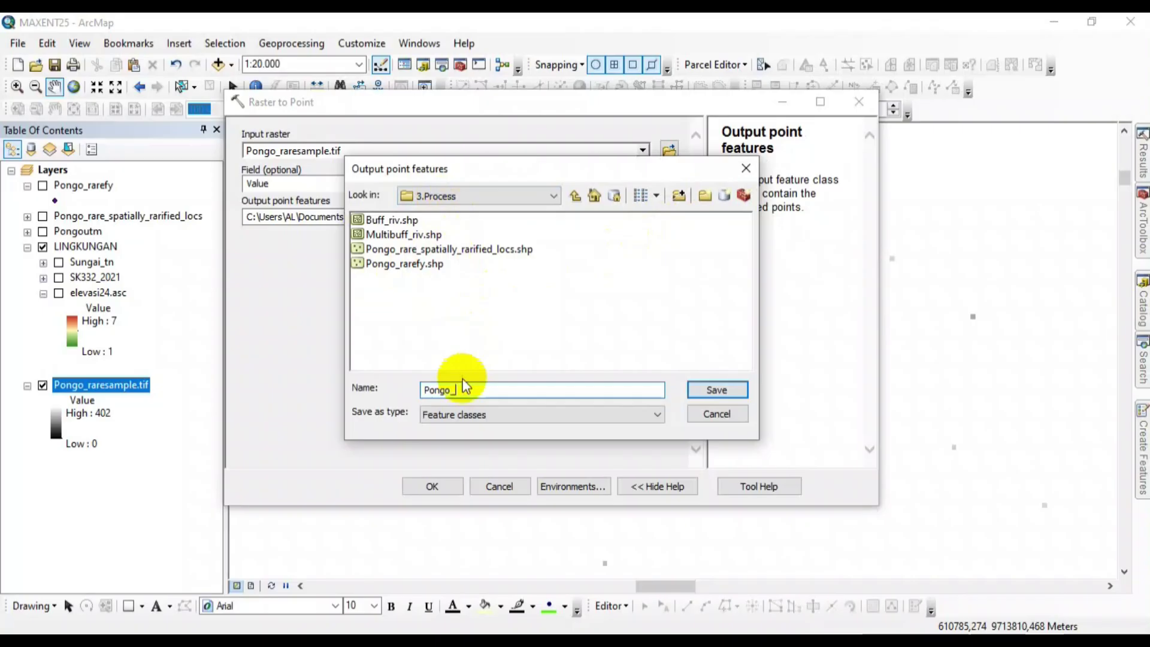
{"action": "type", "text": "resample"}
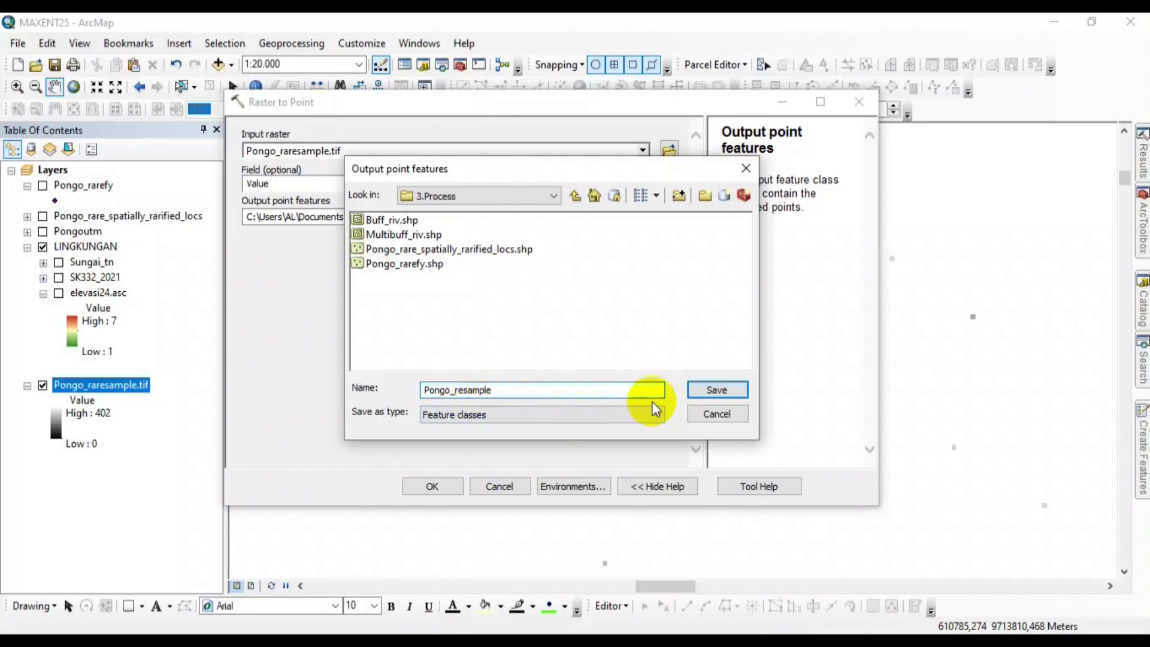
{"action": "left_click", "coordinate": [710, 391]}
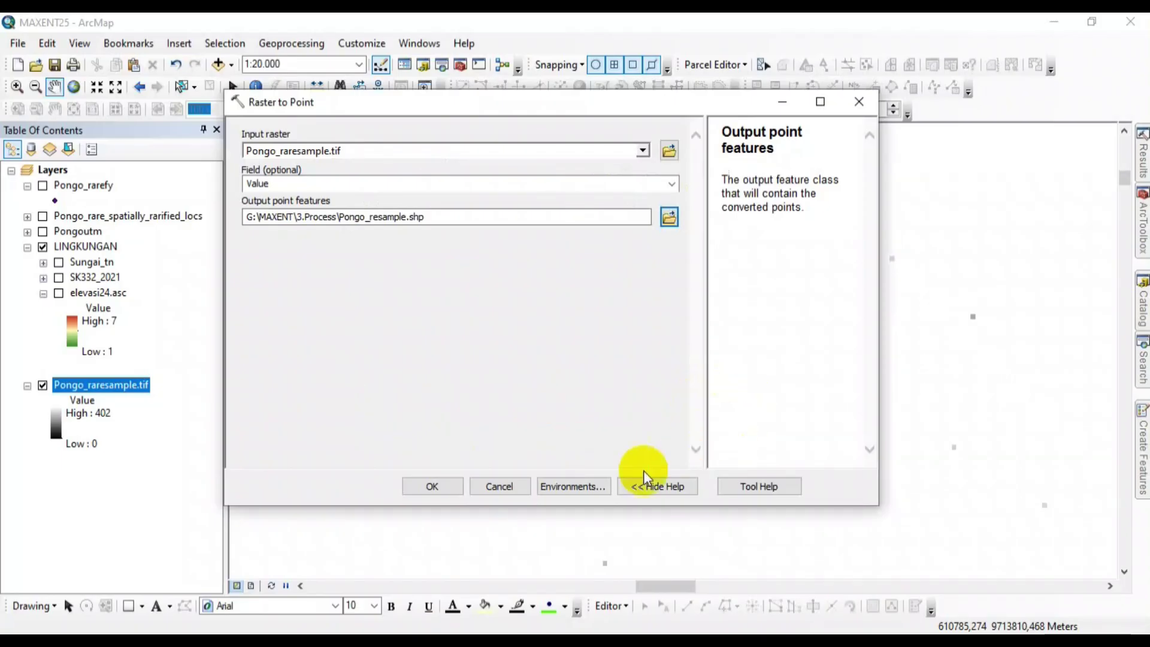
{"action": "left_click", "coordinate": [448, 485]}
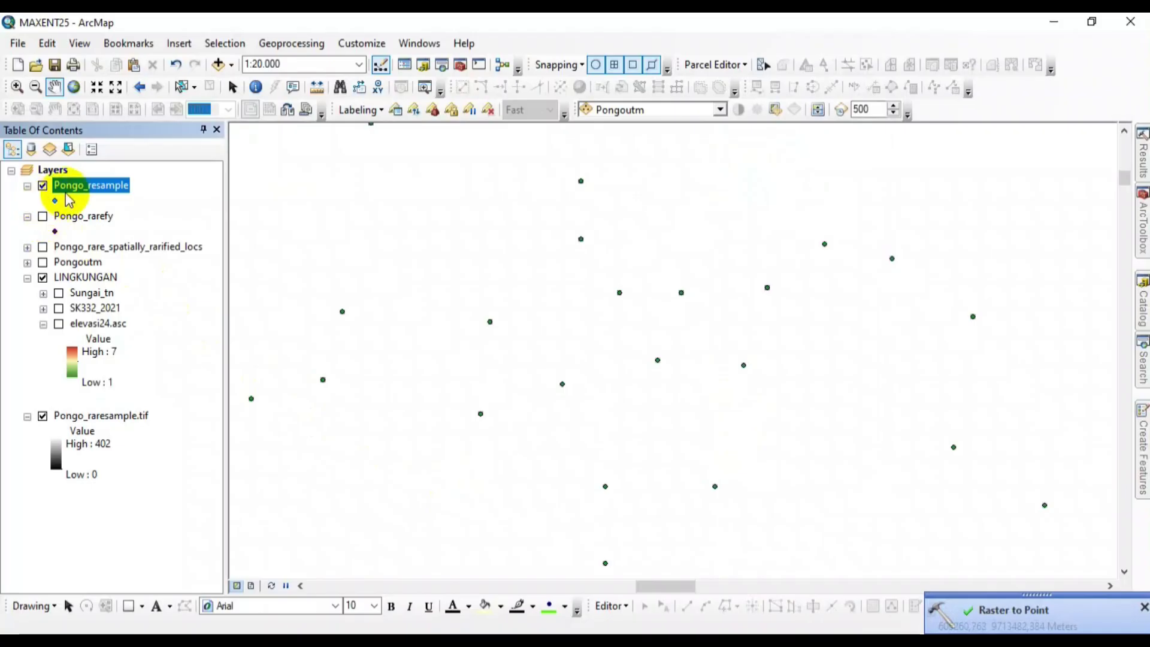
Step: Show the Pongo_rarefy layer and compare its points with the Pongo_resample points inside the raster cells at close and wide scales
{"action": "left_click", "coordinate": [41, 217]}
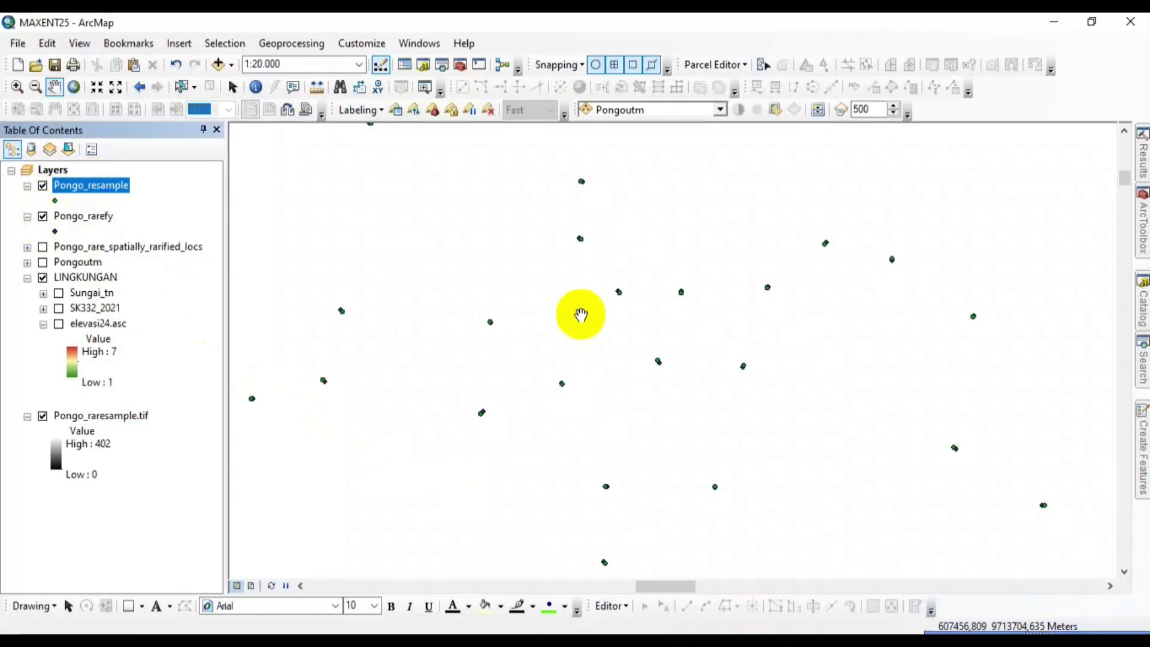
{"action": "left_click_drag", "start_coordinate": [580, 315], "coordinate": [618, 291]}
{"action": "scroll", "coordinate": [618, 292], "scroll_direction": "down", "scroll_amount": 10}
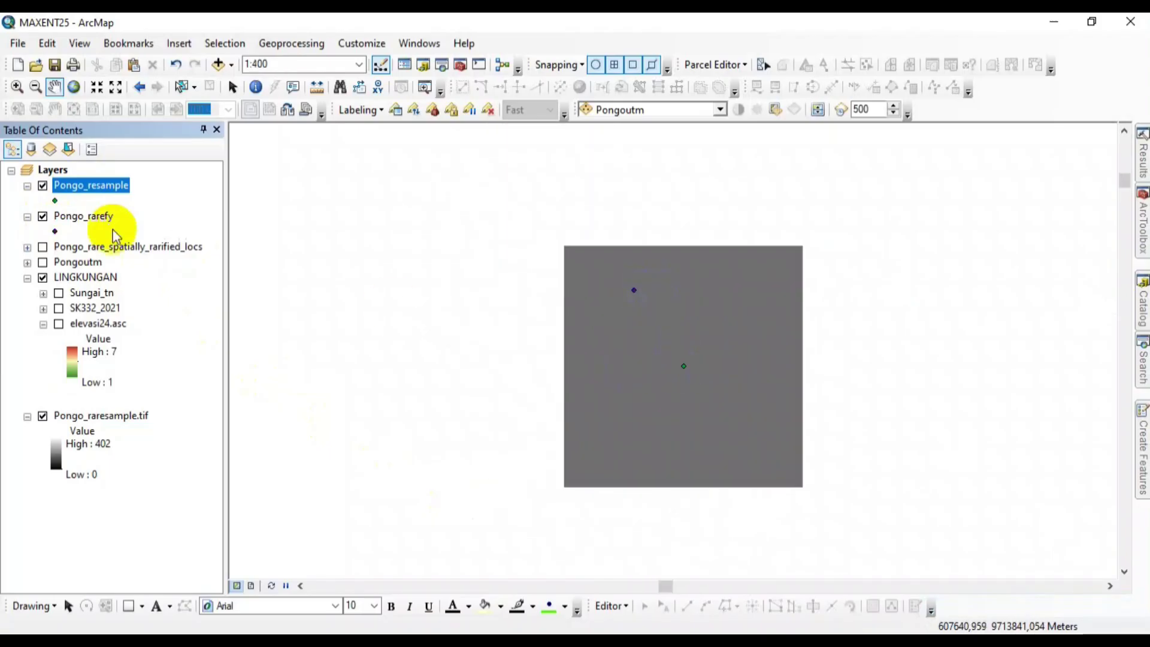
{"action": "left_click", "coordinate": [43, 186]}
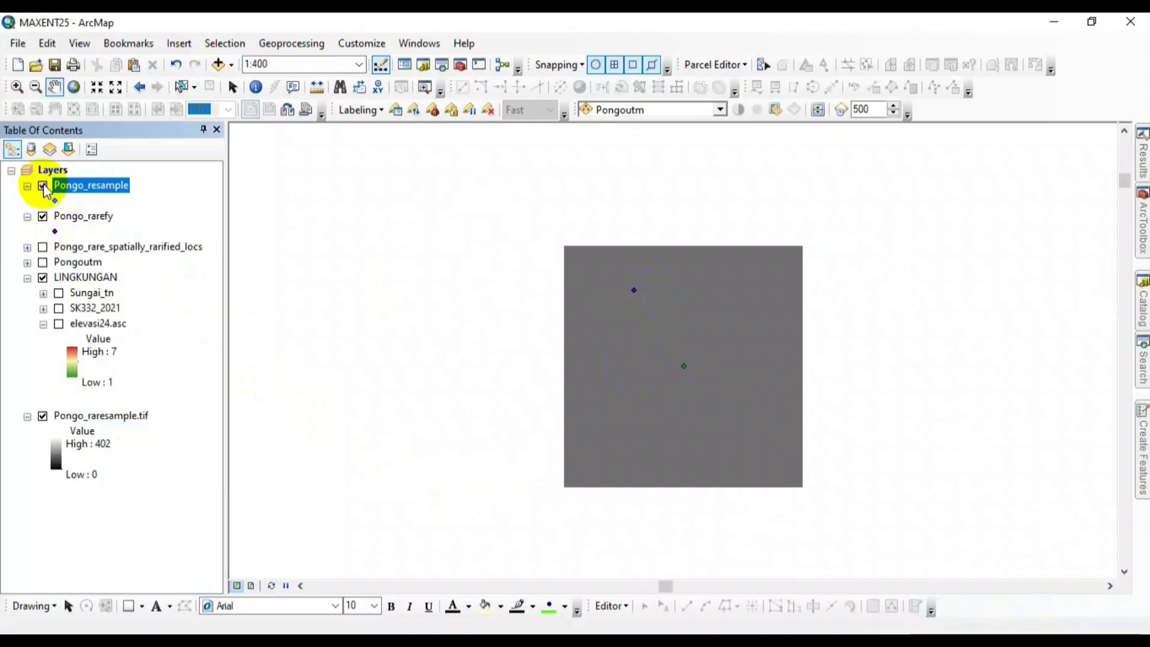
{"action": "left_click", "coordinate": [43, 216]}
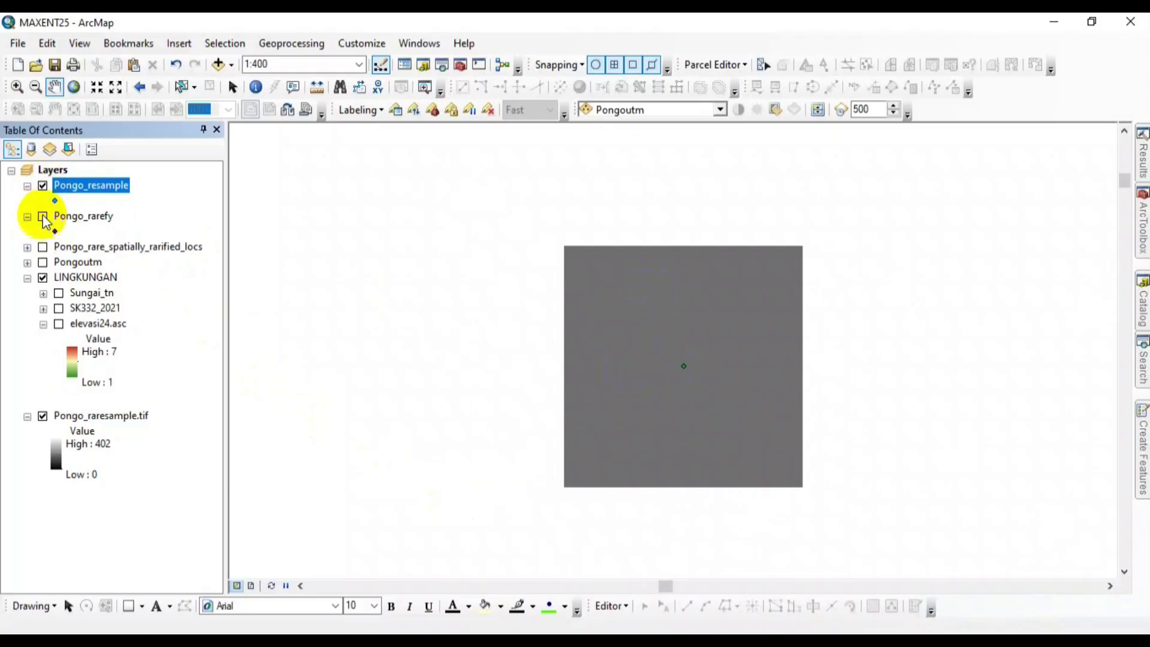
{"action": "left_click", "coordinate": [46, 220]}
{"action": "scroll", "coordinate": [467, 314], "scroll_direction": "down", "scroll_amount": 5}
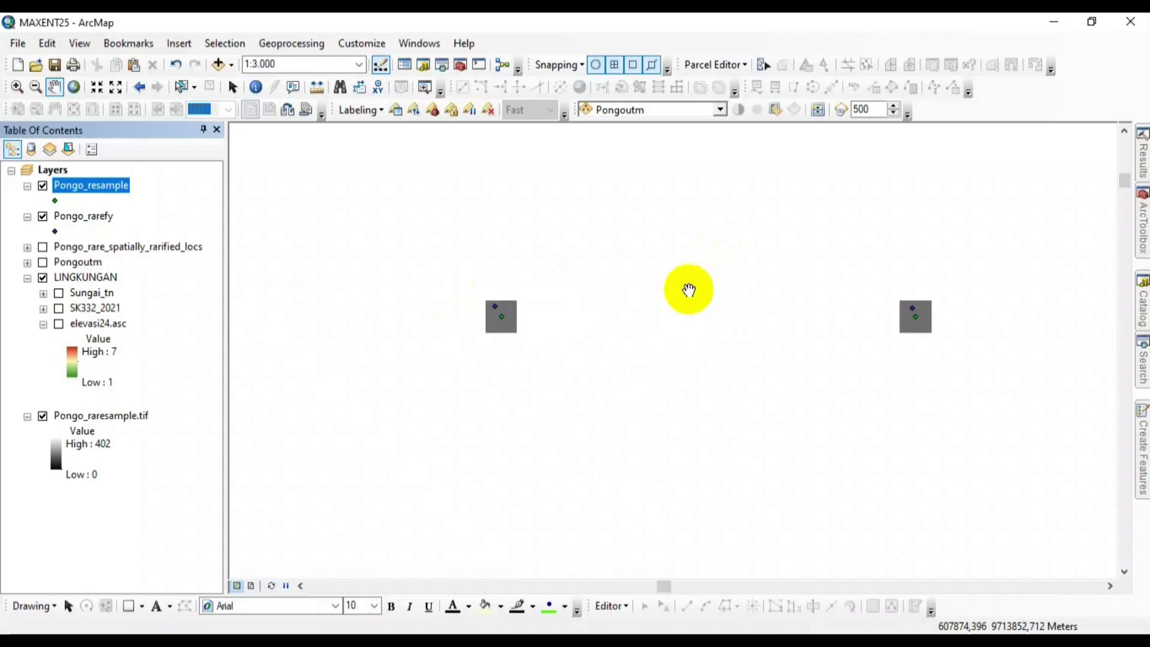
{"action": "scroll", "coordinate": [688, 289], "scroll_direction": "down", "scroll_amount": 3}
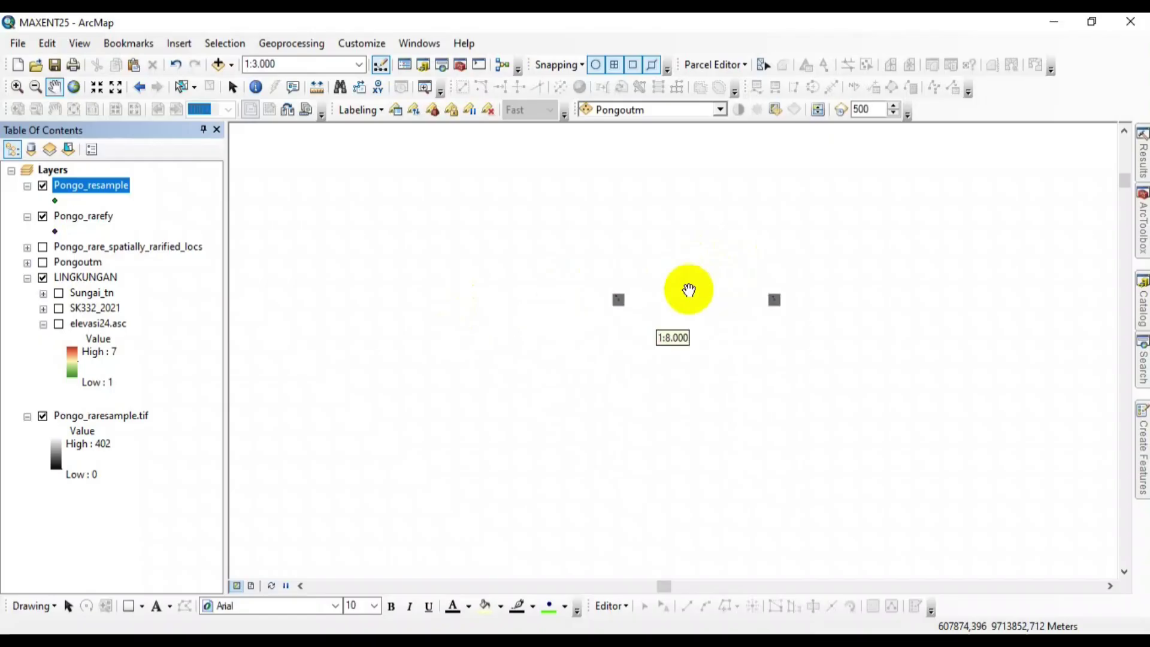
{"action": "scroll", "coordinate": [689, 290], "scroll_direction": "down", "scroll_amount": 1}
{"action": "scroll", "coordinate": [688, 290], "scroll_direction": "down", "scroll_amount": 2}
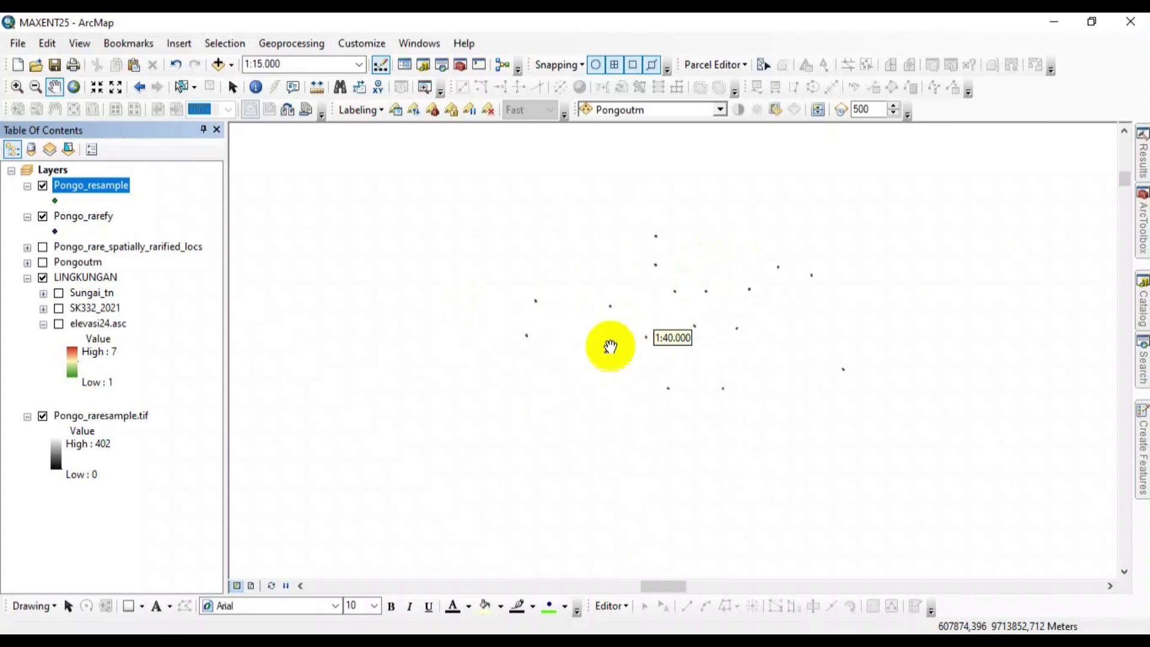
{"action": "scroll", "coordinate": [601, 348], "scroll_direction": "down", "scroll_amount": 1}
Step: Hide the Pongo_rarefy layer and collapse its legend, leaving the Pongo_resample points shown at full extent
{"action": "left_click", "coordinate": [42, 217]}
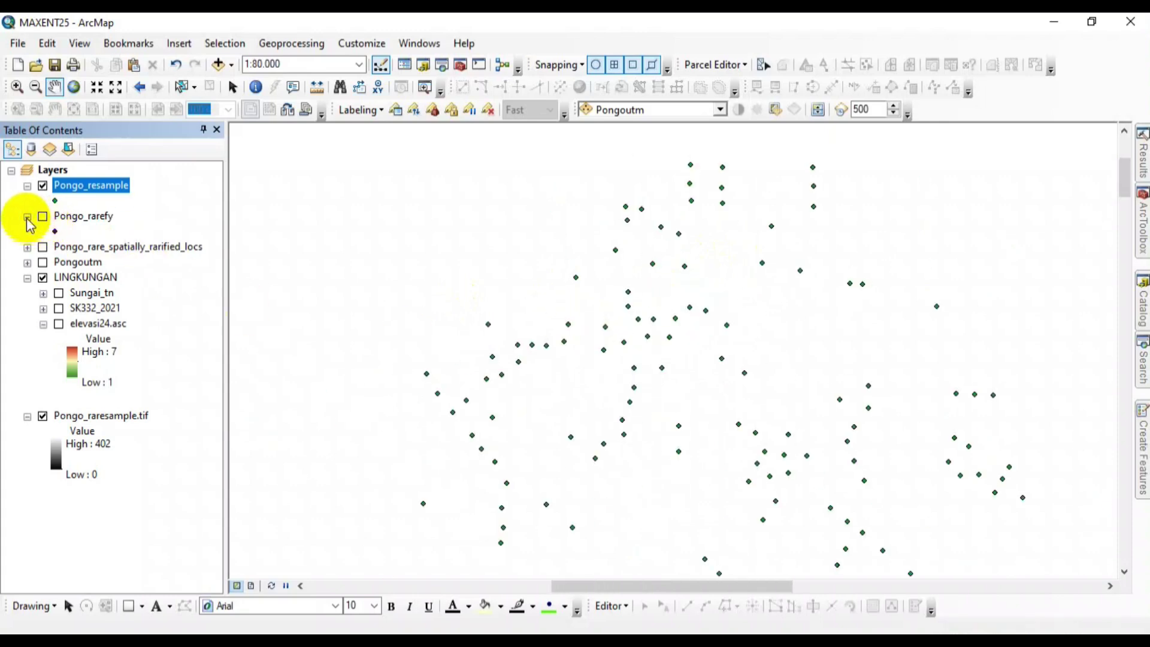
{"action": "left_click", "coordinate": [26, 218]}
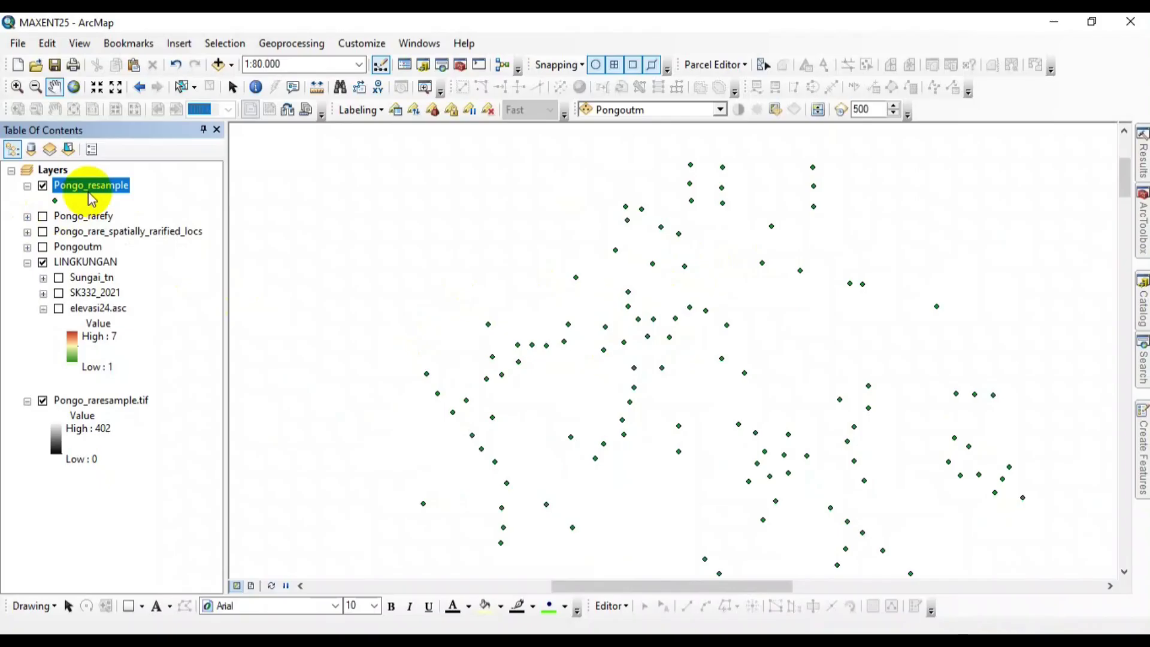
{"action": "scroll", "coordinate": [467, 221], "scroll_direction": "down", "scroll_amount": 3}
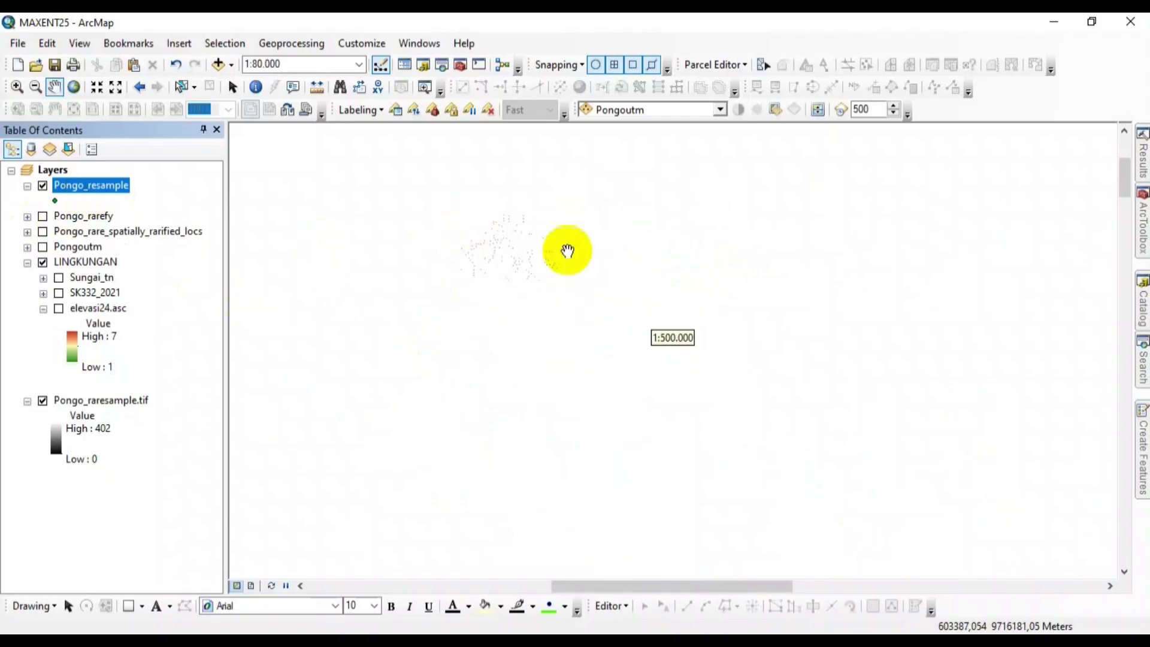
{"action": "scroll", "coordinate": [719, 219], "scroll_direction": "down", "scroll_amount": 2}
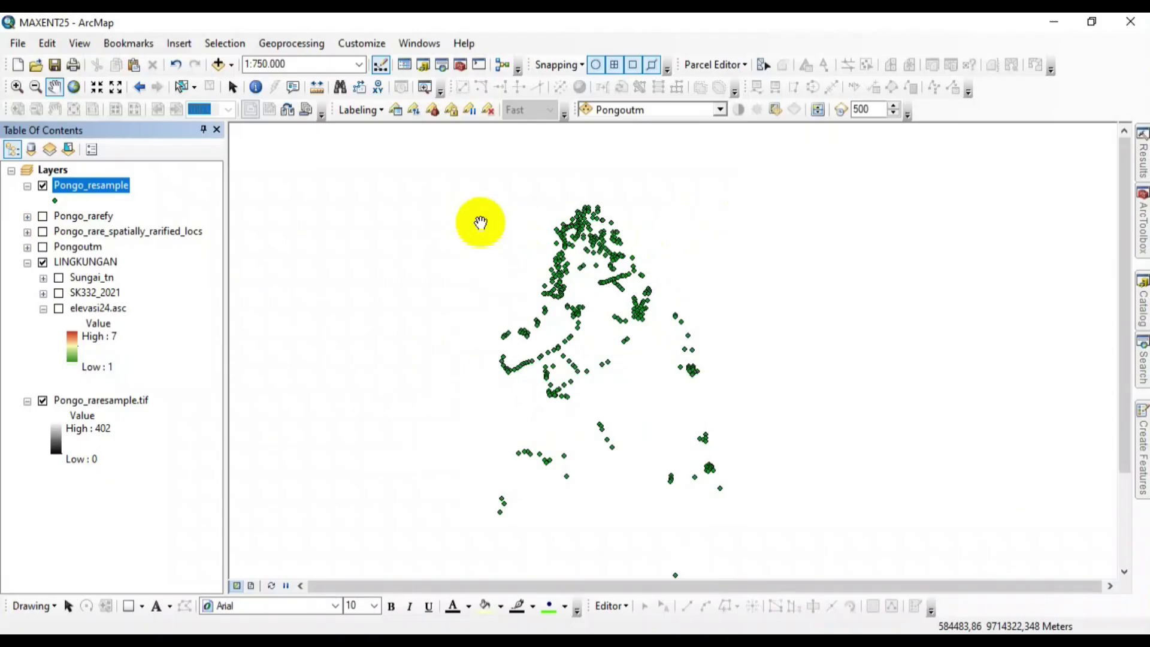
{"action": "left_click_drag", "start_coordinate": [681, 258], "coordinate": [710, 200]}
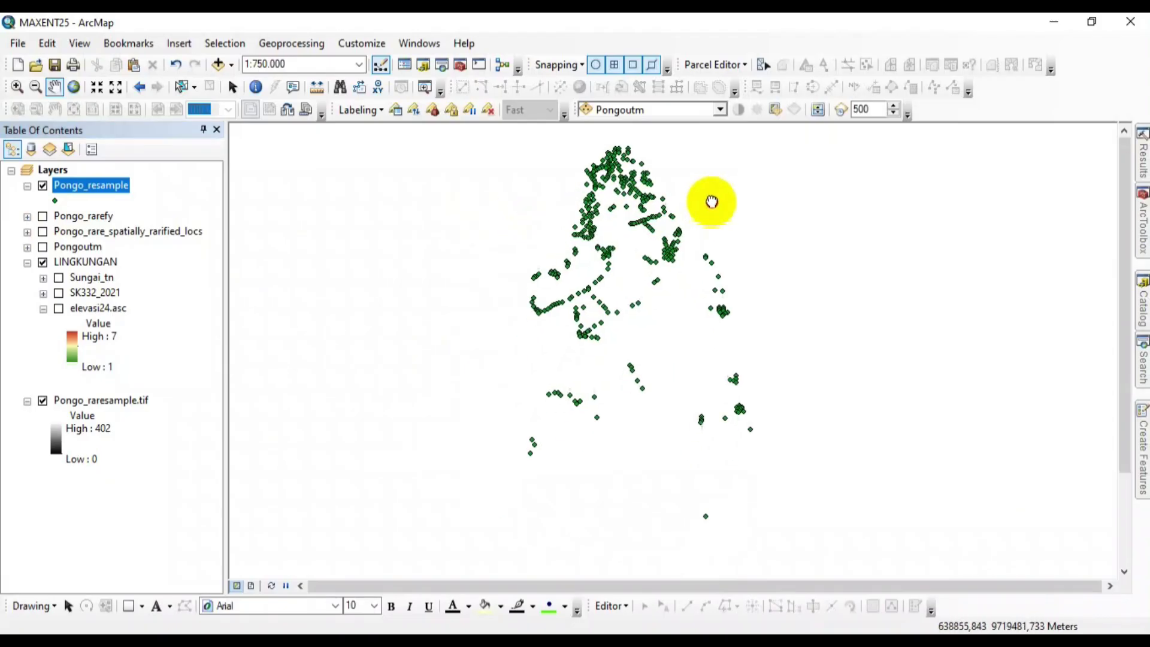
Step: Collapse the Pongo_raresample.tif legend, move that raster into the LINGKUNGAN group, and show the SK332_2021 layer
{"action": "left_click", "coordinate": [27, 401]}
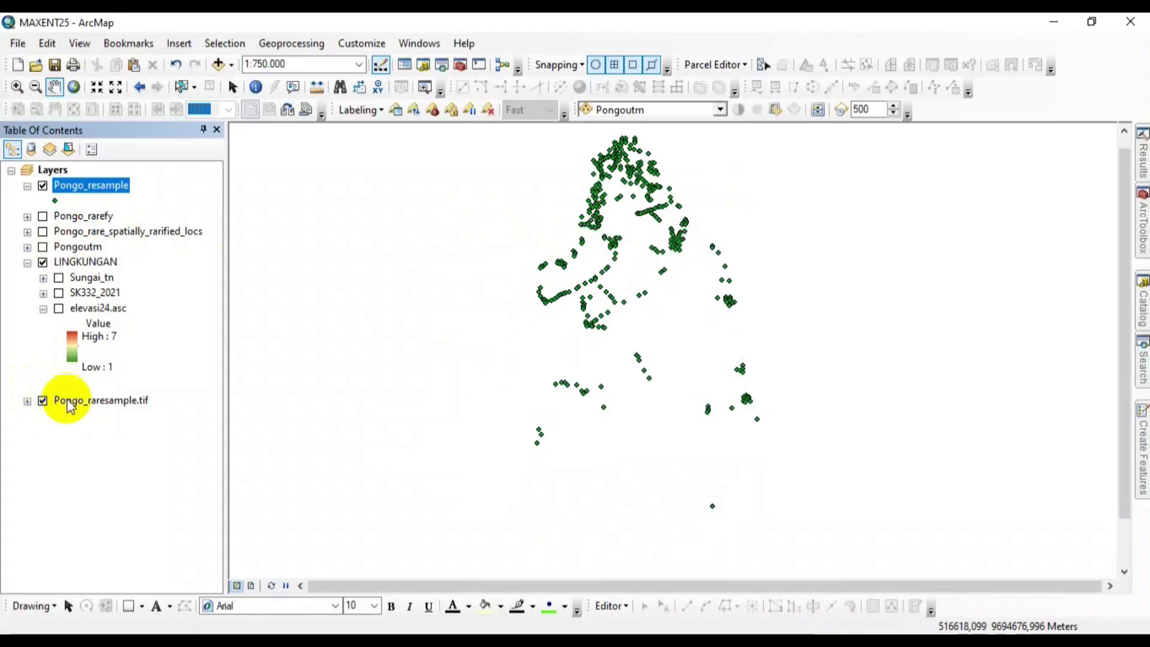
{"action": "left_click", "coordinate": [72, 405]}
{"action": "left_click_drag", "start_coordinate": [71, 411], "coordinate": [77, 337]}
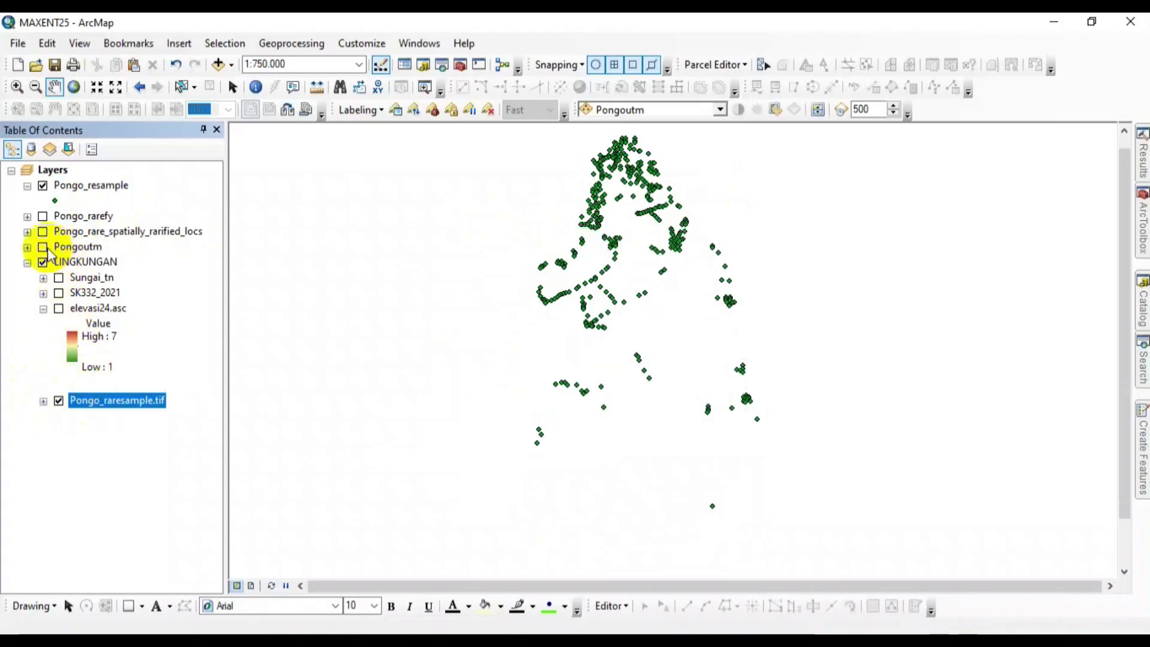
{"action": "left_click", "coordinate": [58, 293]}
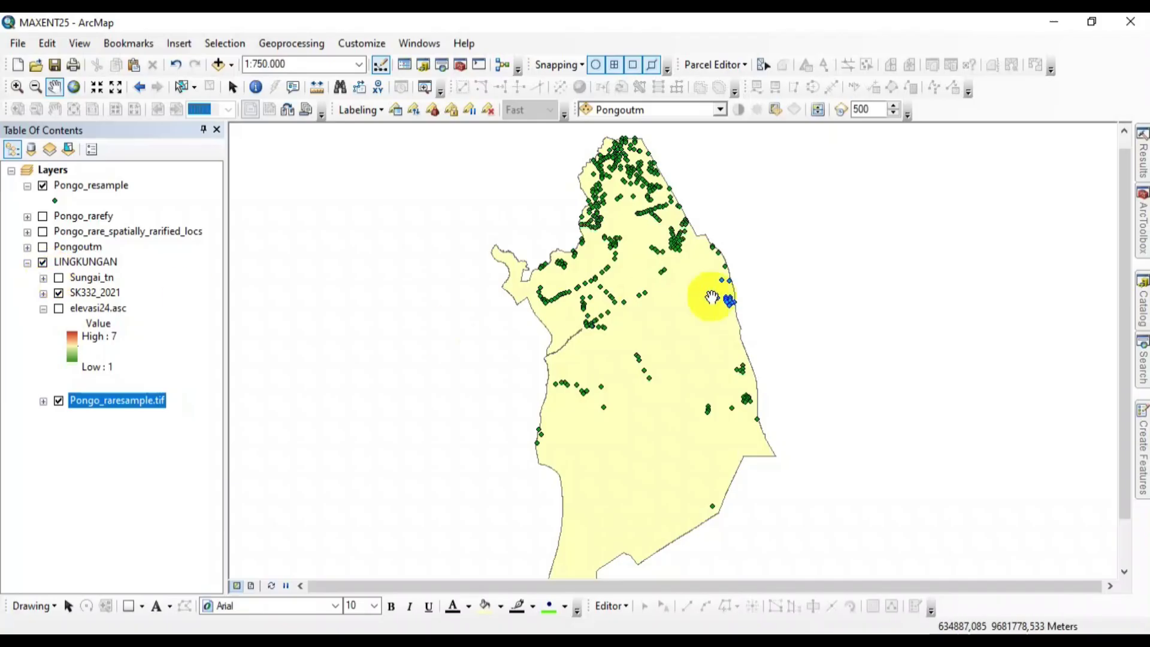
Step: Collapse Conversion Tools and Universal Tools in ArcToolbox, and expand the MaxEnt Tools toolset of SDM Toolbox v2.6
{"action": "left_click", "coordinate": [1142, 225]}
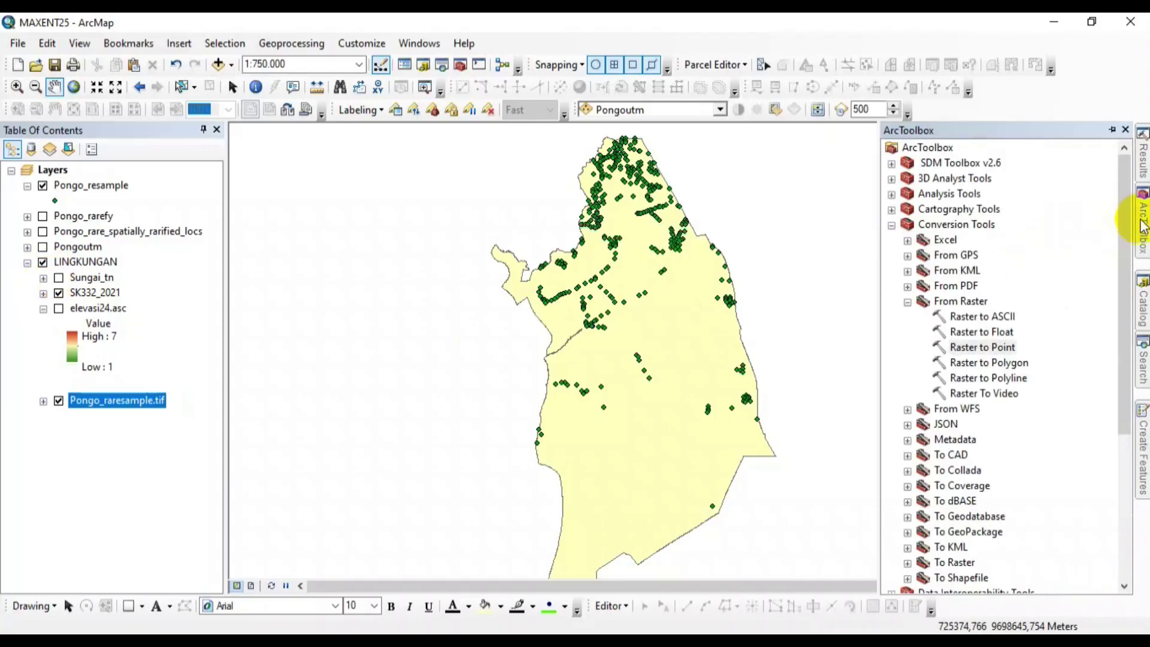
{"action": "left_click", "coordinate": [891, 225]}
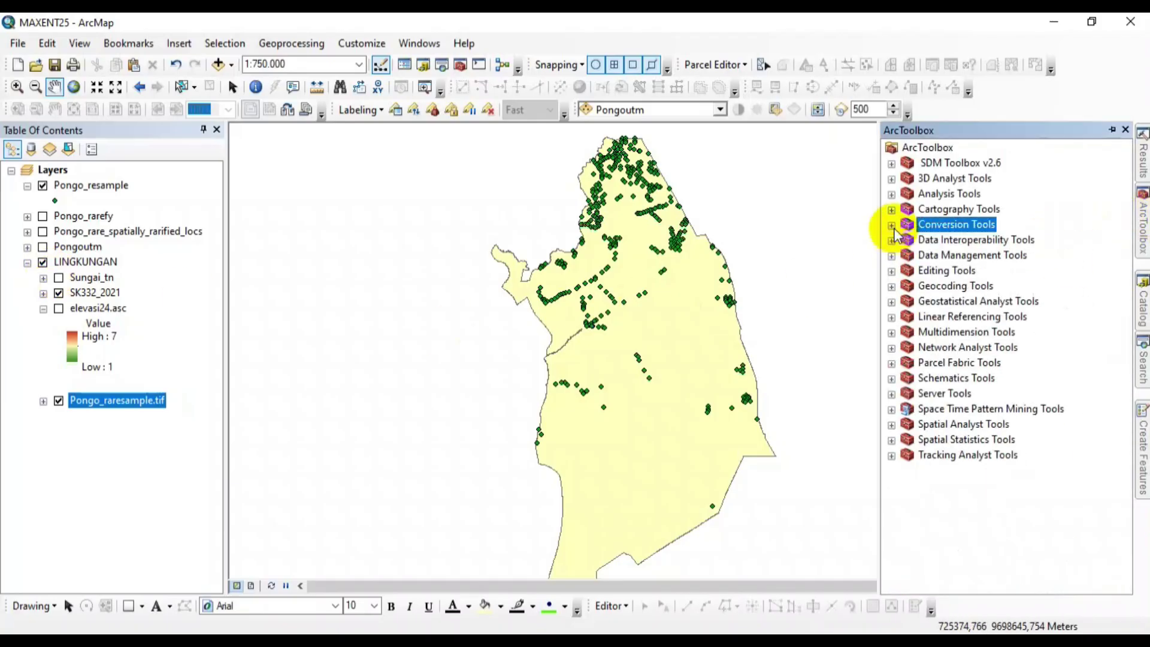
{"action": "left_click", "coordinate": [904, 164]}
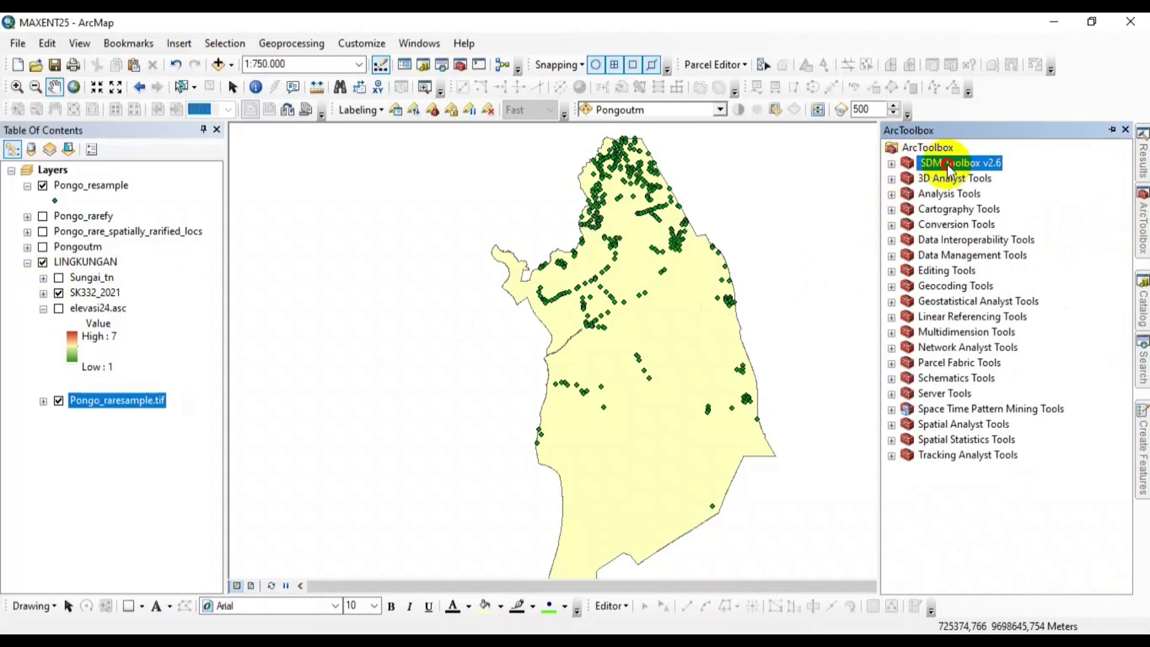
{"action": "left_click", "coordinate": [892, 164]}
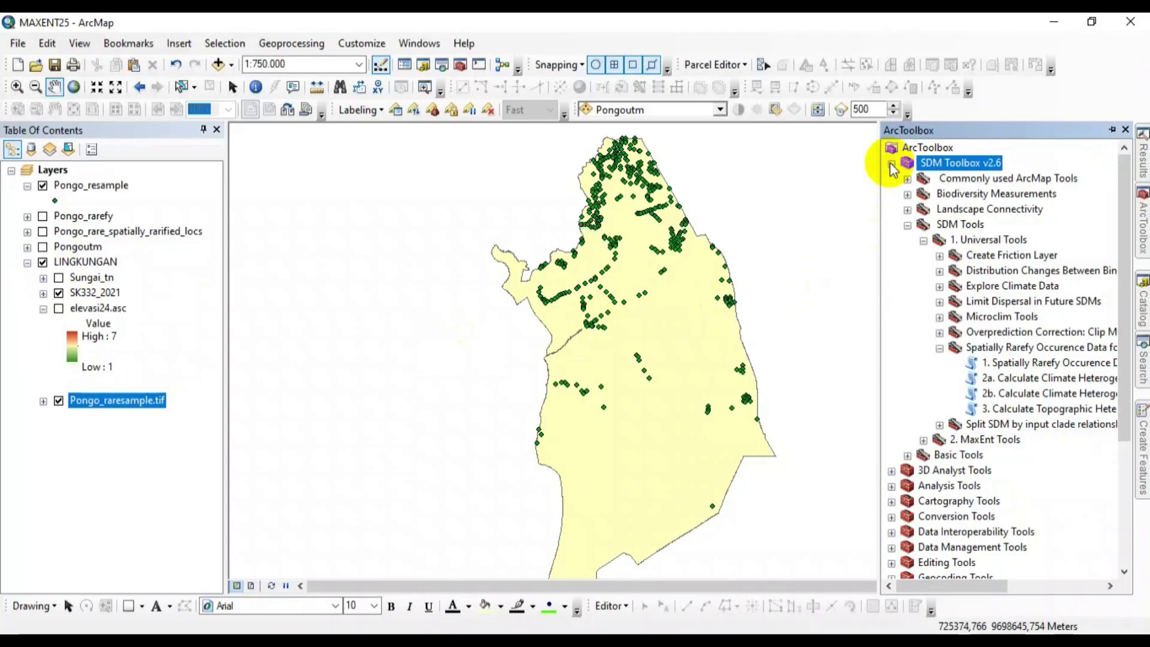
{"action": "left_click", "coordinate": [957, 225]}
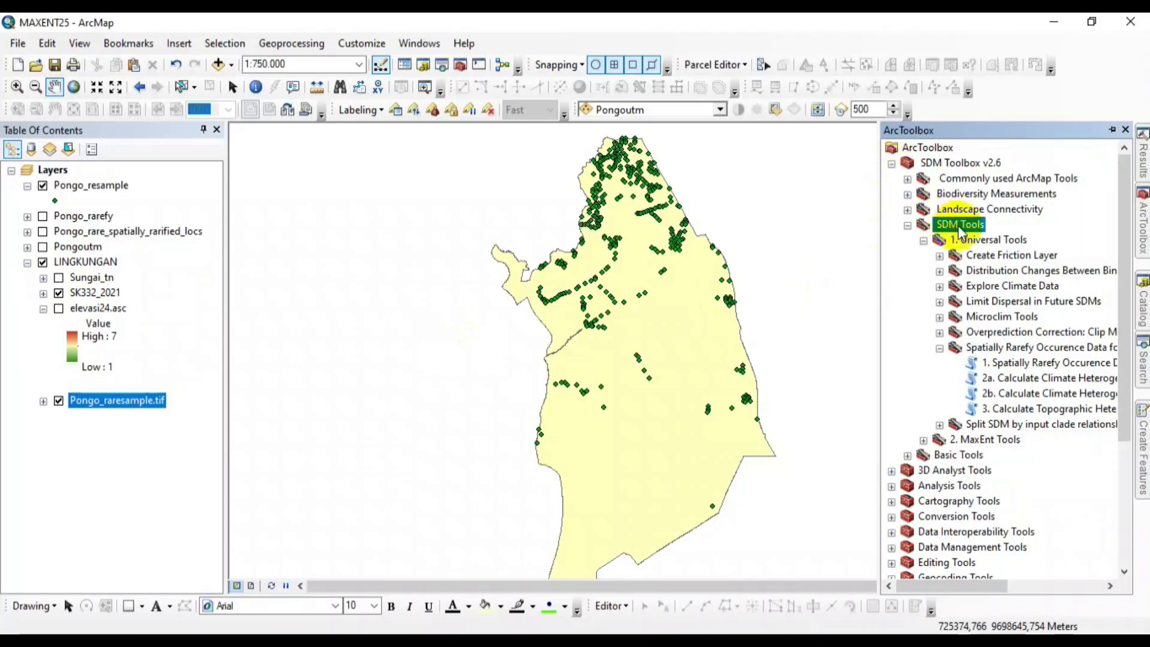
{"action": "left_click", "coordinate": [922, 240]}
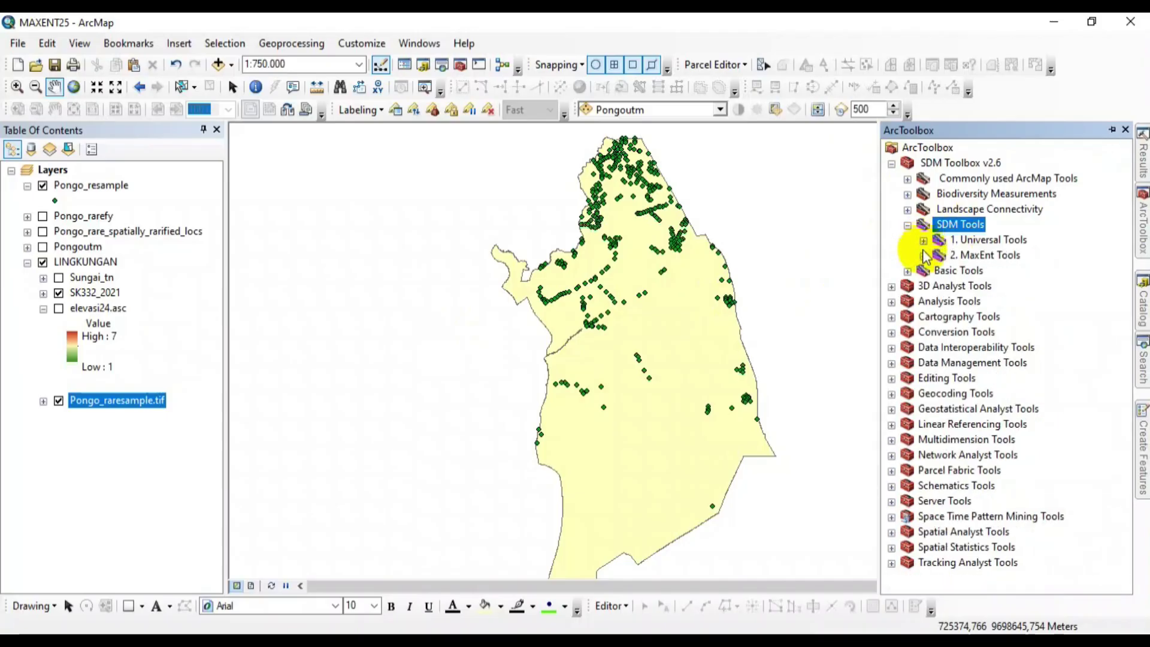
{"action": "left_click", "coordinate": [965, 261]}
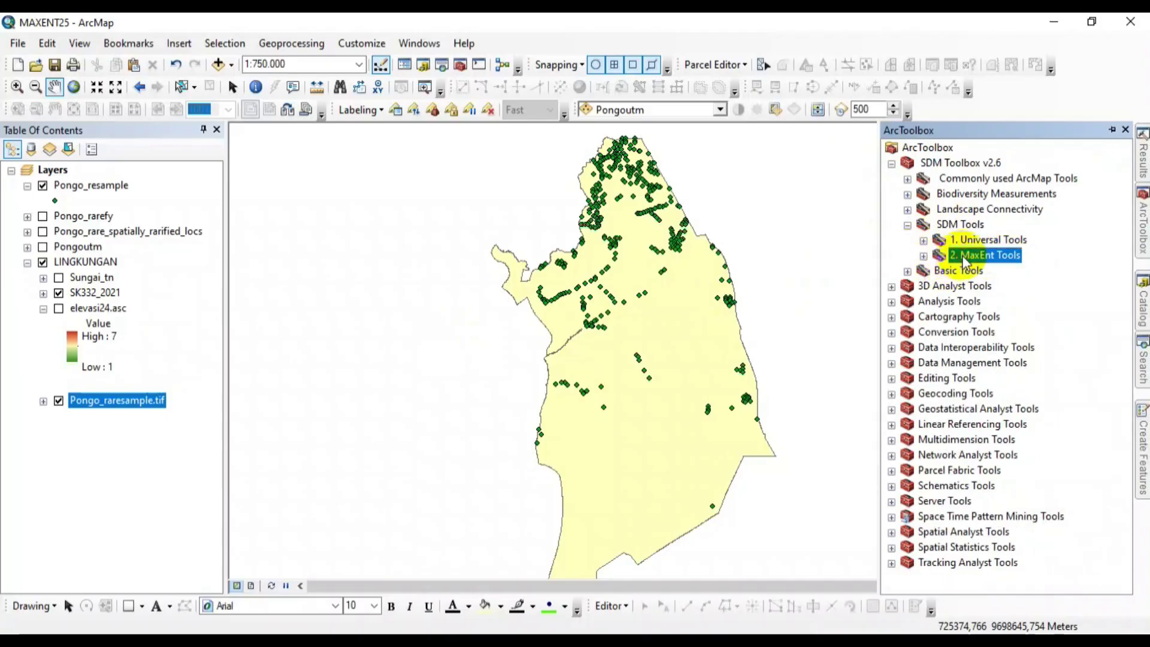
{"action": "left_click", "coordinate": [923, 257]}
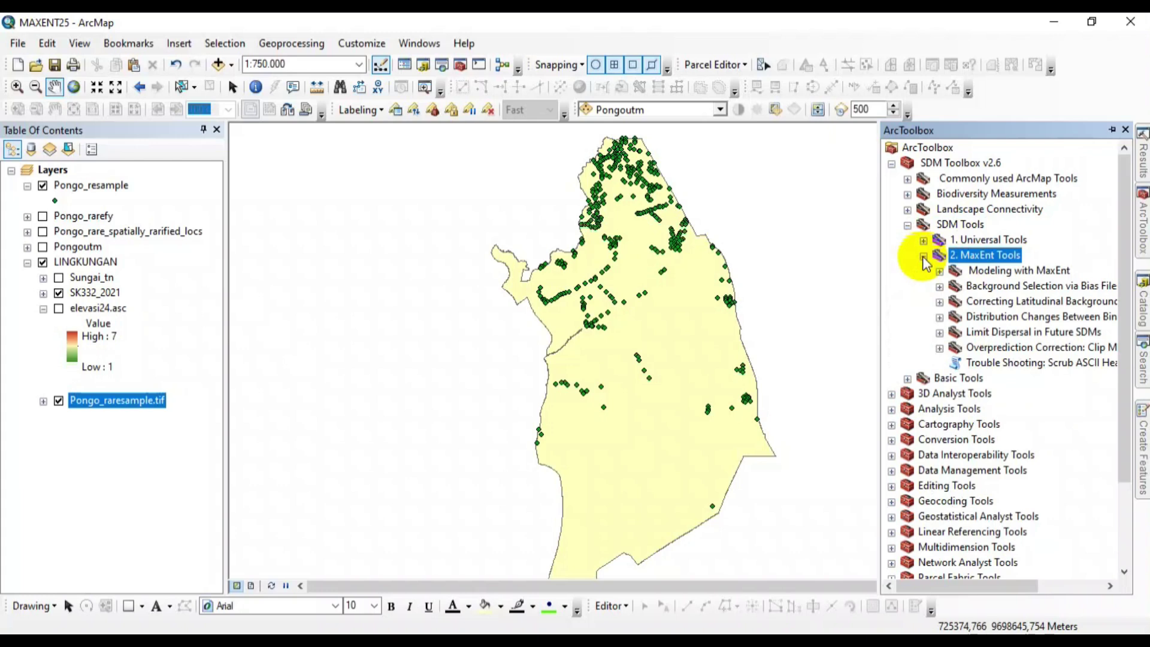
Step: Open the Gaussian Kernel Density of Sampling Localities tool from the Background Selection via Bias Files toolset
{"action": "left_click", "coordinate": [985, 287]}
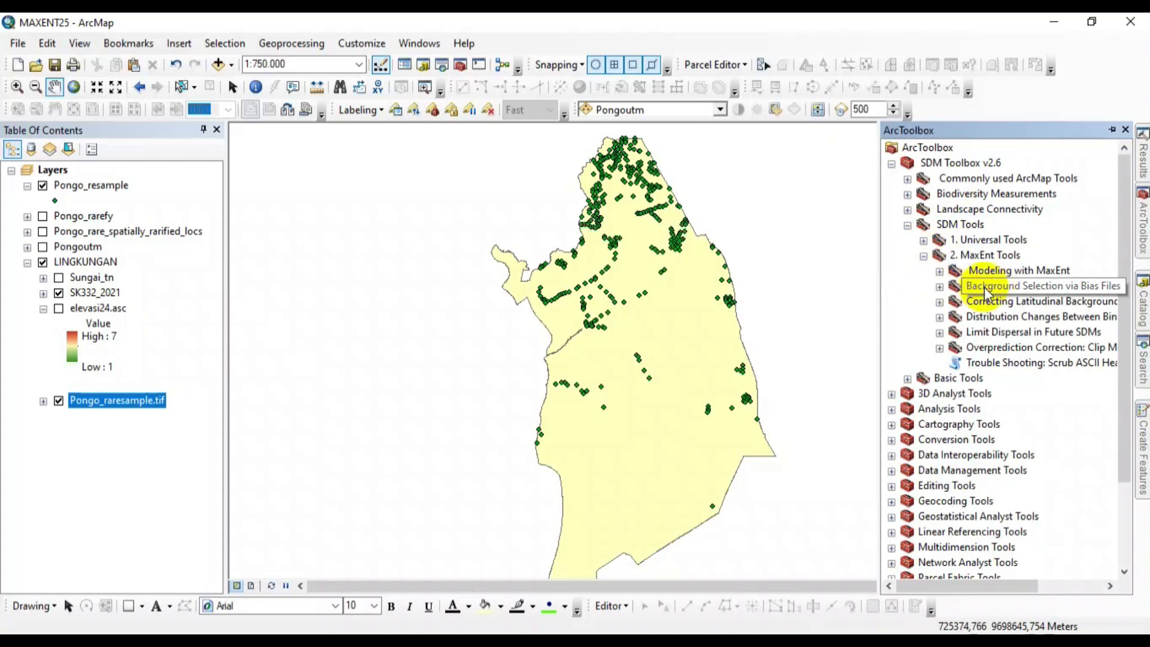
{"action": "left_click", "coordinate": [939, 287]}
{"action": "left_click_drag", "start_coordinate": [945, 588], "coordinate": [975, 591]}
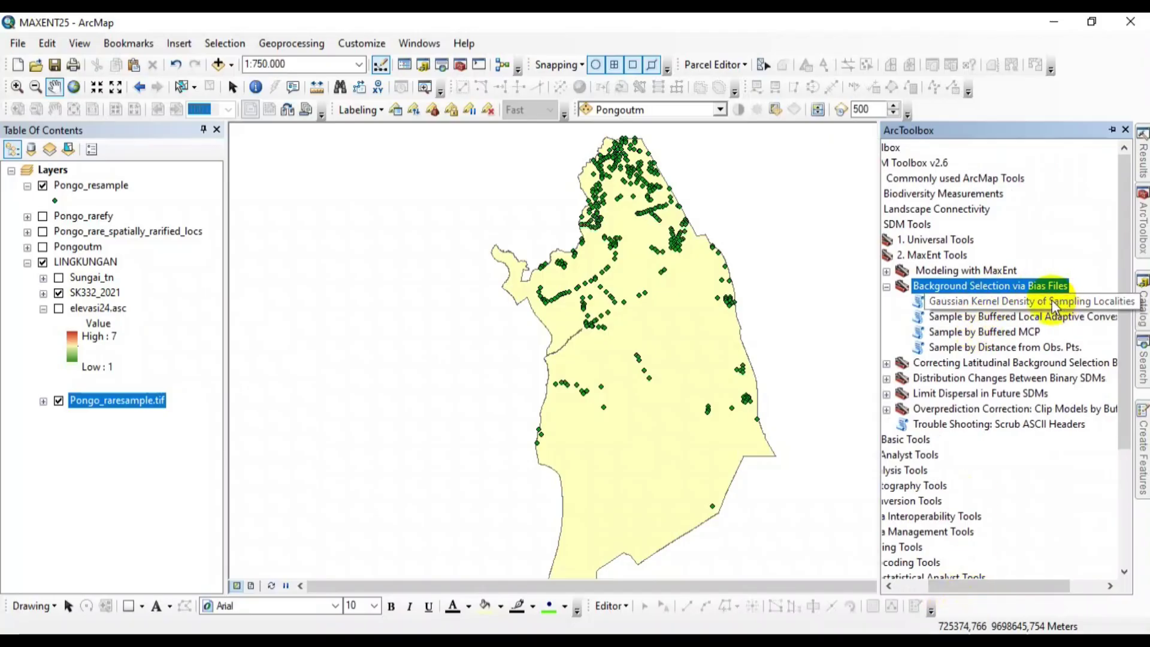
{"action": "left_click", "coordinate": [954, 304]}
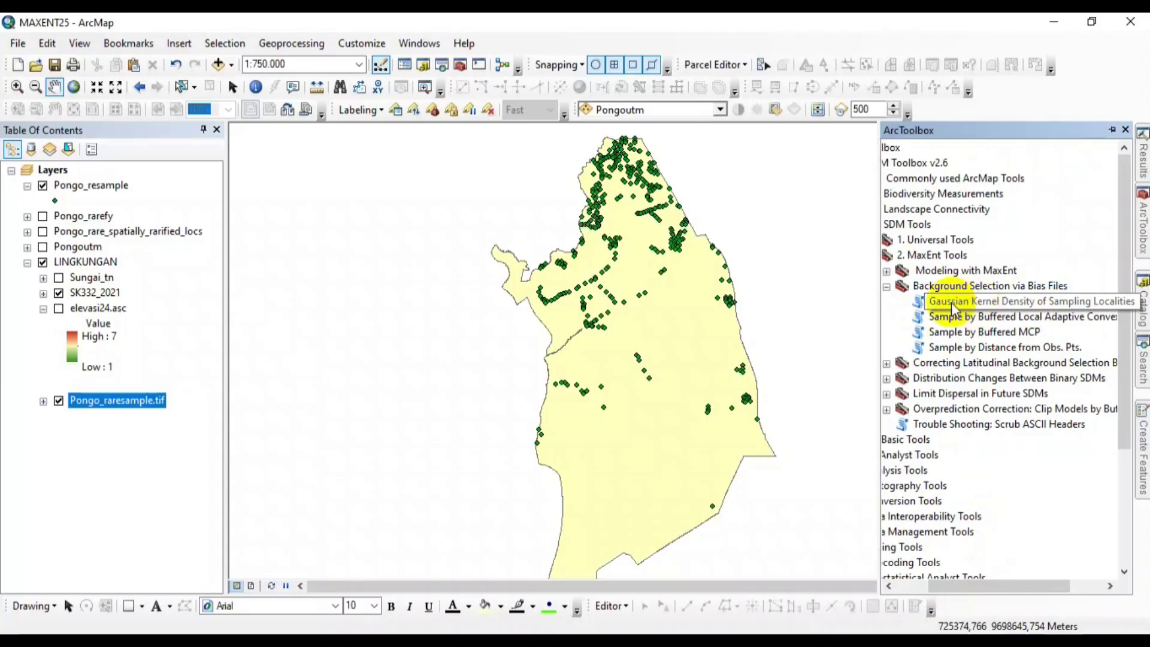
{"action": "double_click", "coordinate": [953, 304]}
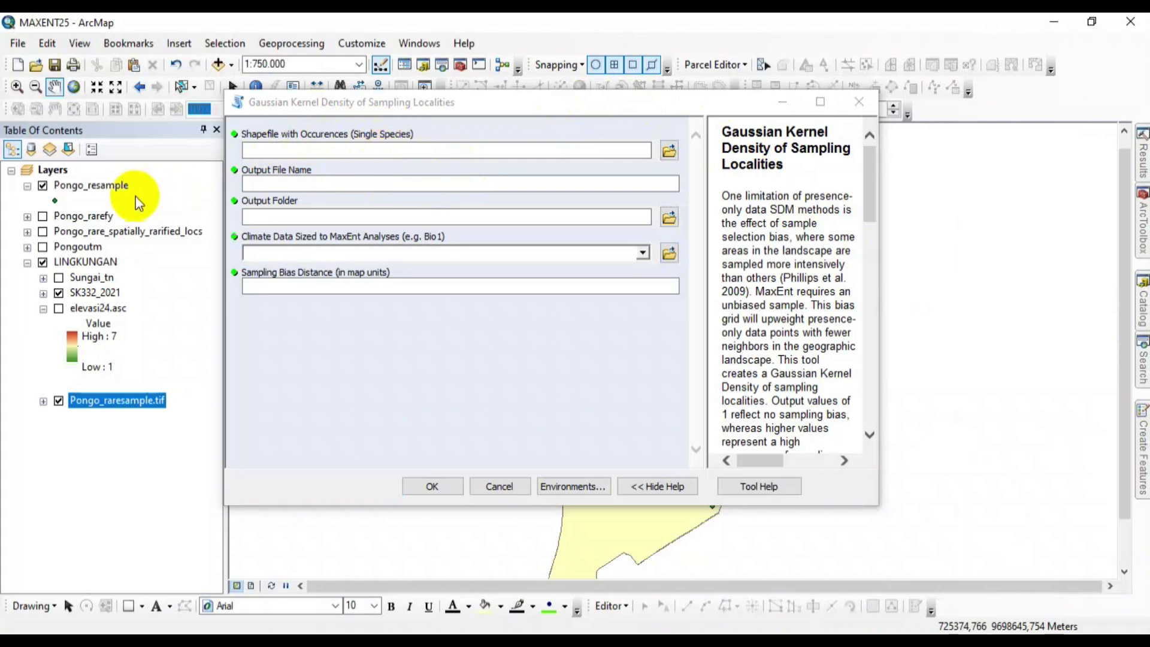
Step: Set Pongo_resample.shp from the 3.Process folder as the occurrence shapefile
{"action": "left_click_drag", "start_coordinate": [104, 189], "coordinate": [297, 152]}
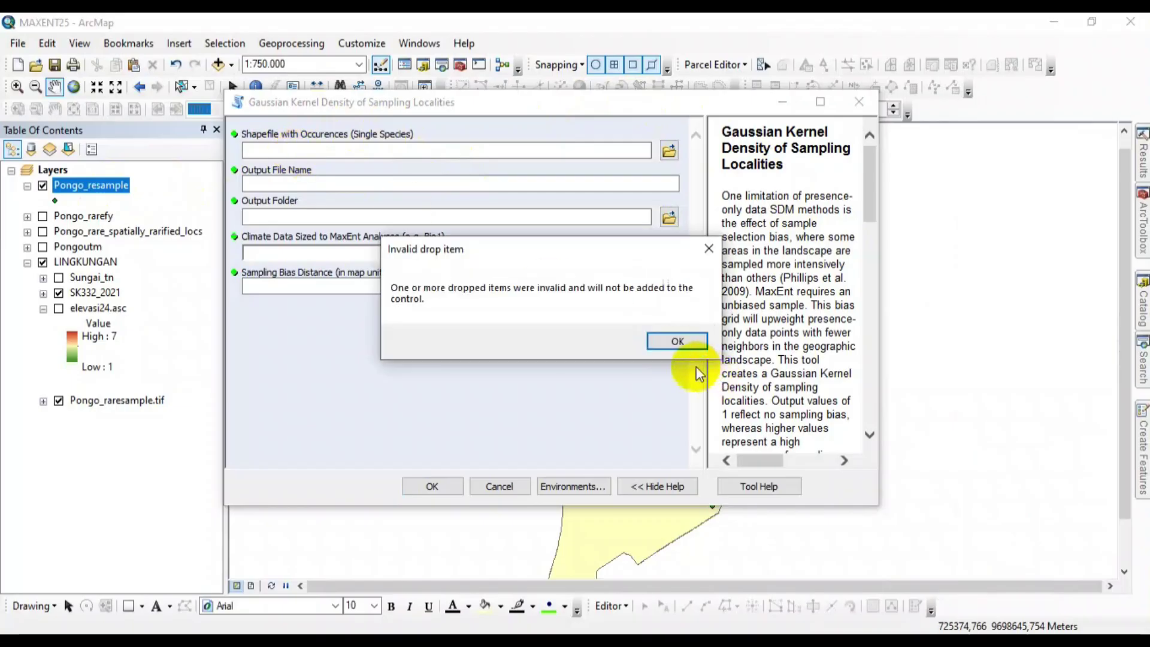
{"action": "left_click", "coordinate": [677, 342]}
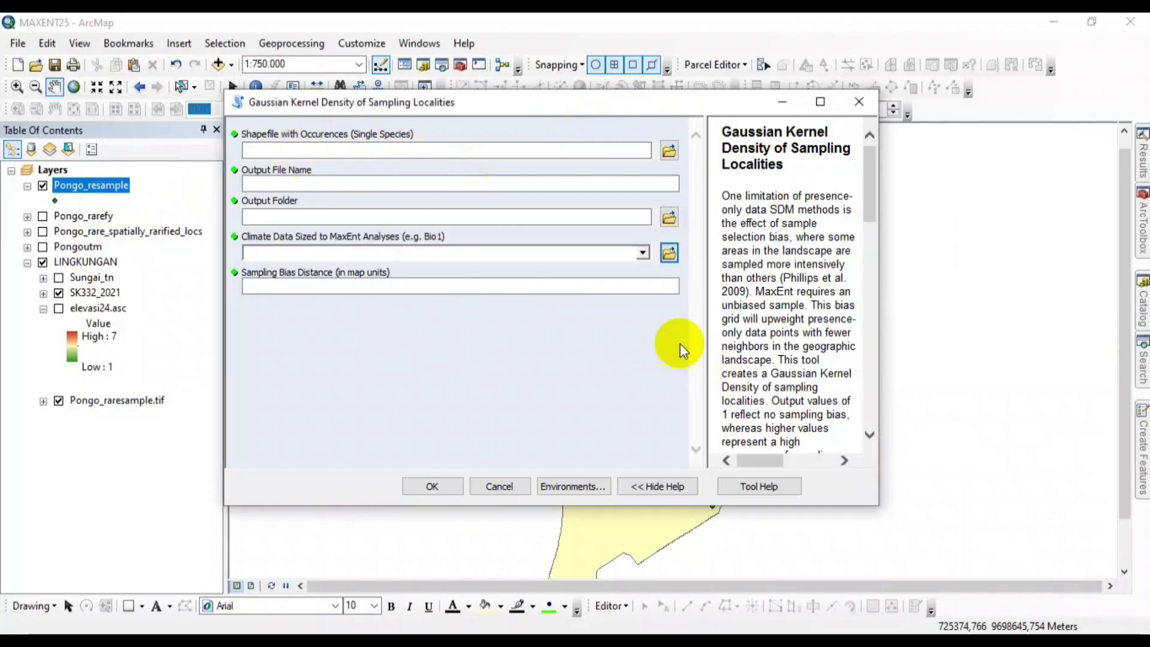
{"action": "left_click", "coordinate": [669, 150]}
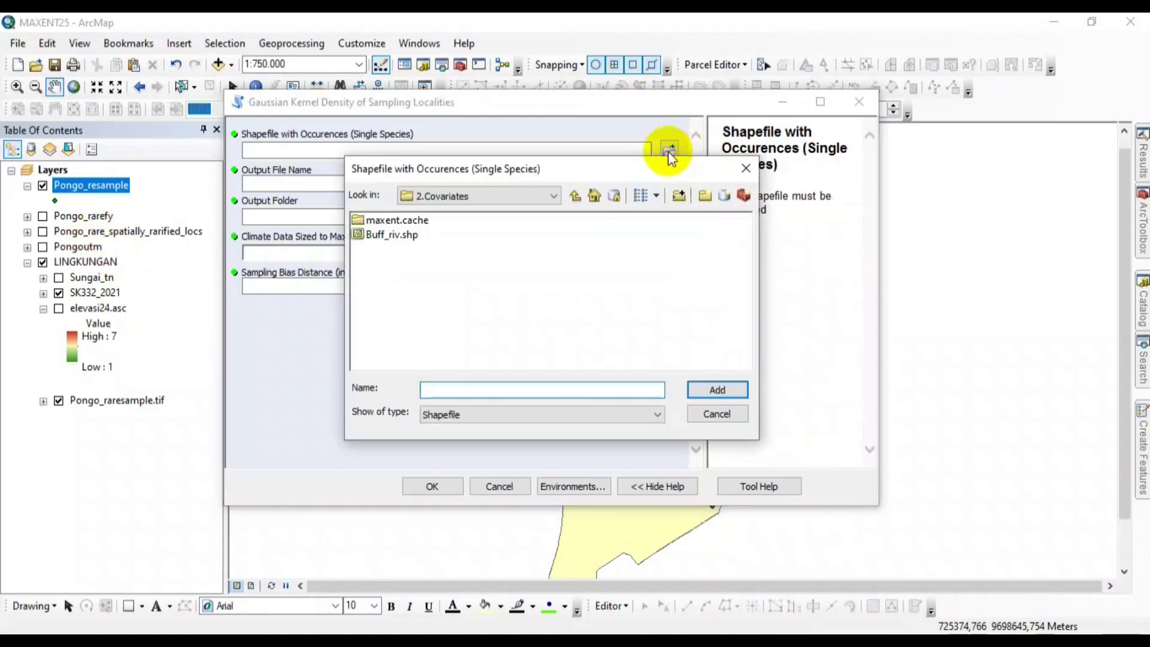
{"action": "left_click", "coordinate": [589, 193]}
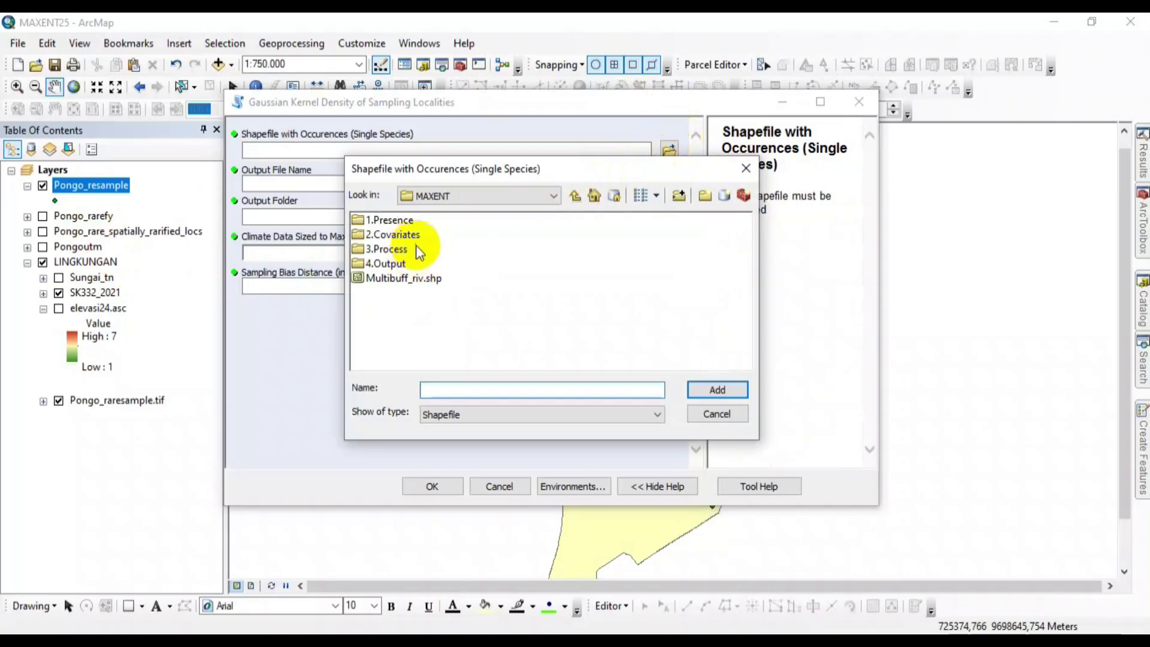
{"action": "double_click", "coordinate": [396, 254]}
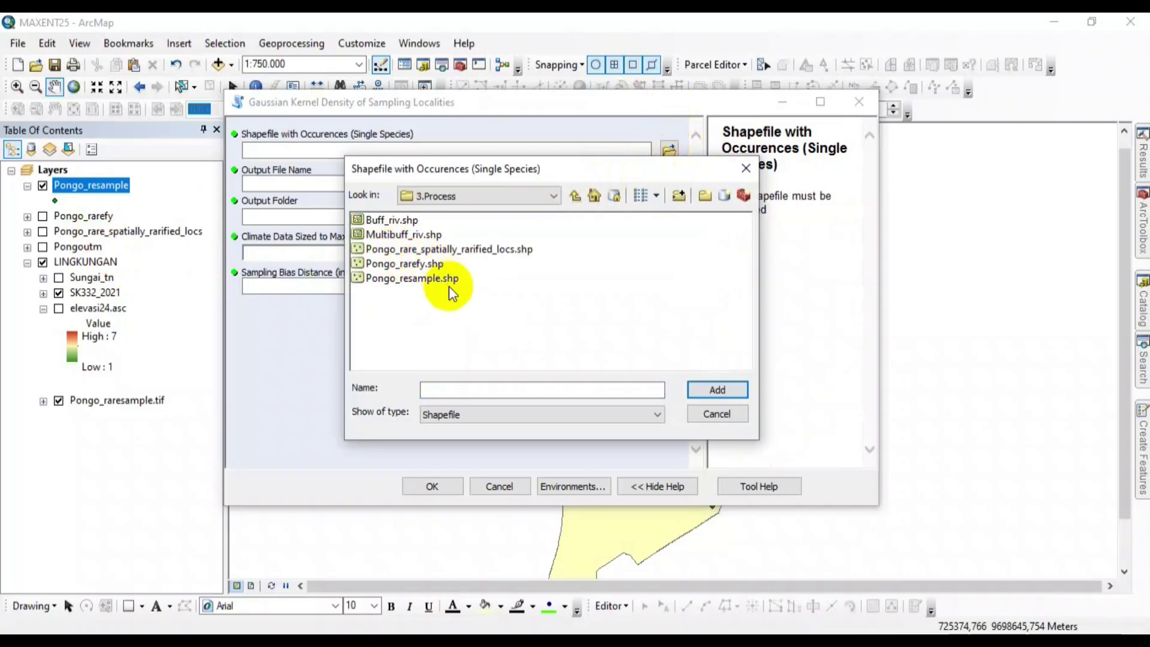
{"action": "left_click", "coordinate": [430, 279]}
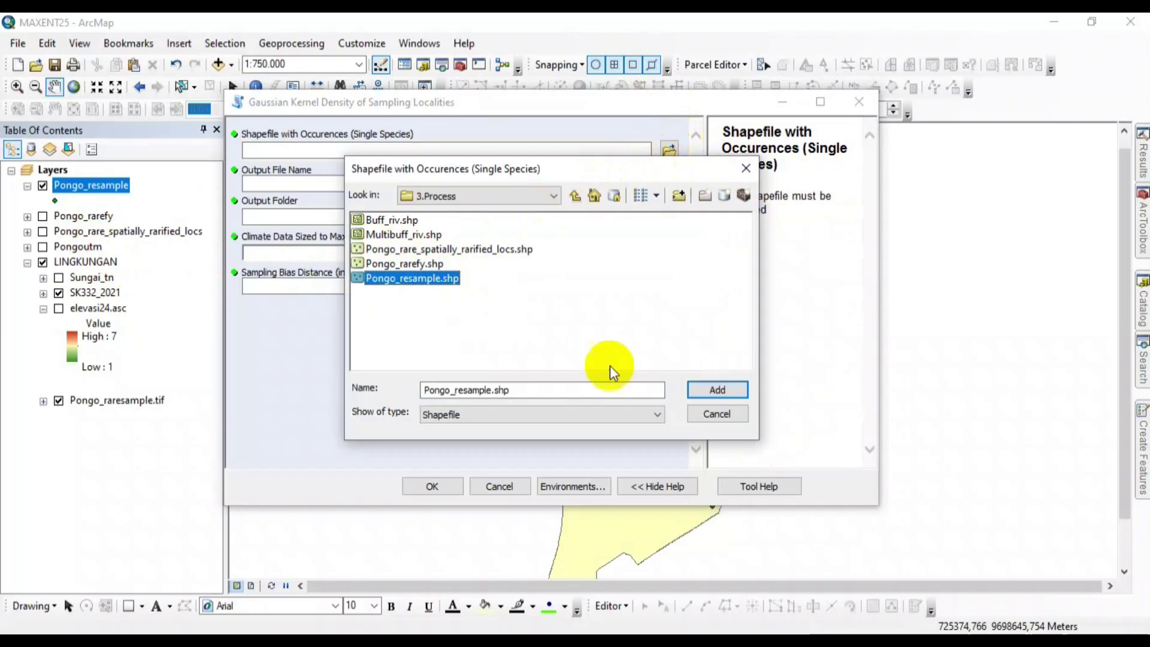
{"action": "left_click", "coordinate": [723, 390]}
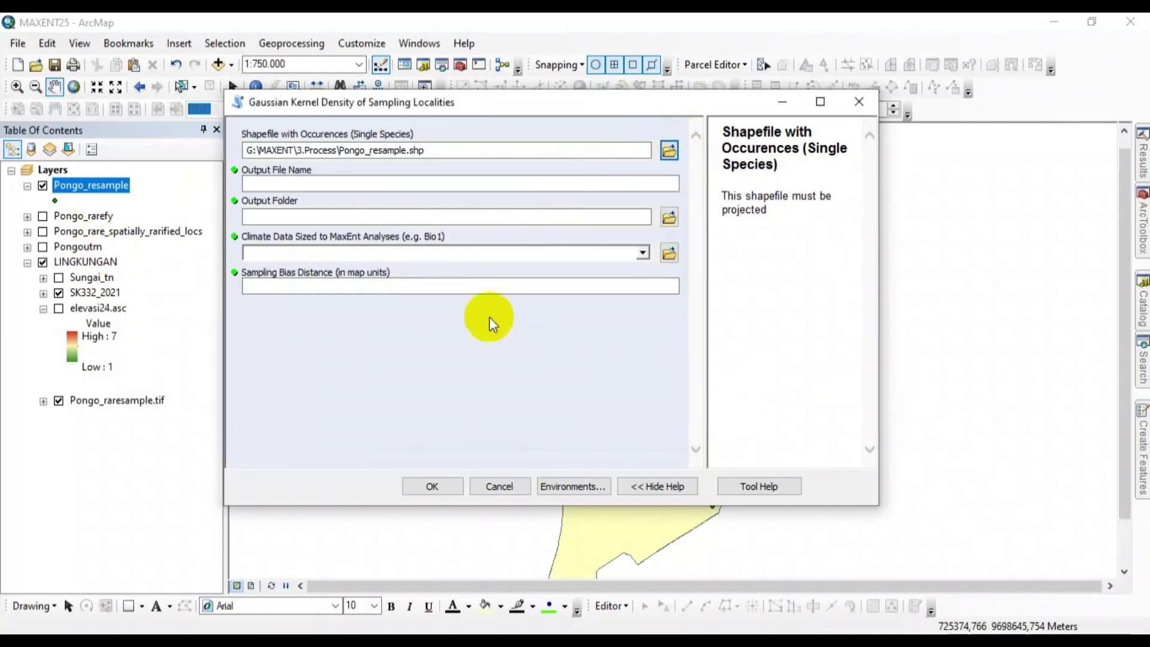
Step: Name the kernel density output file Bias_pongo
{"action": "left_click", "coordinate": [294, 183]}
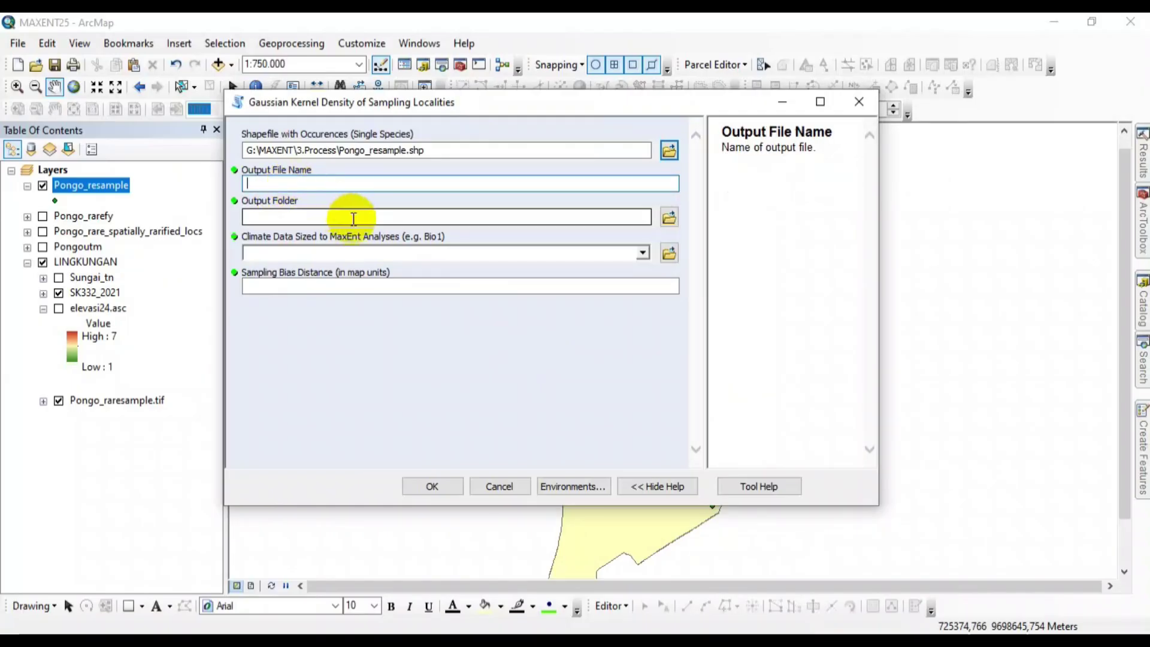
{"action": "type", "text": "Bias_pongo"}
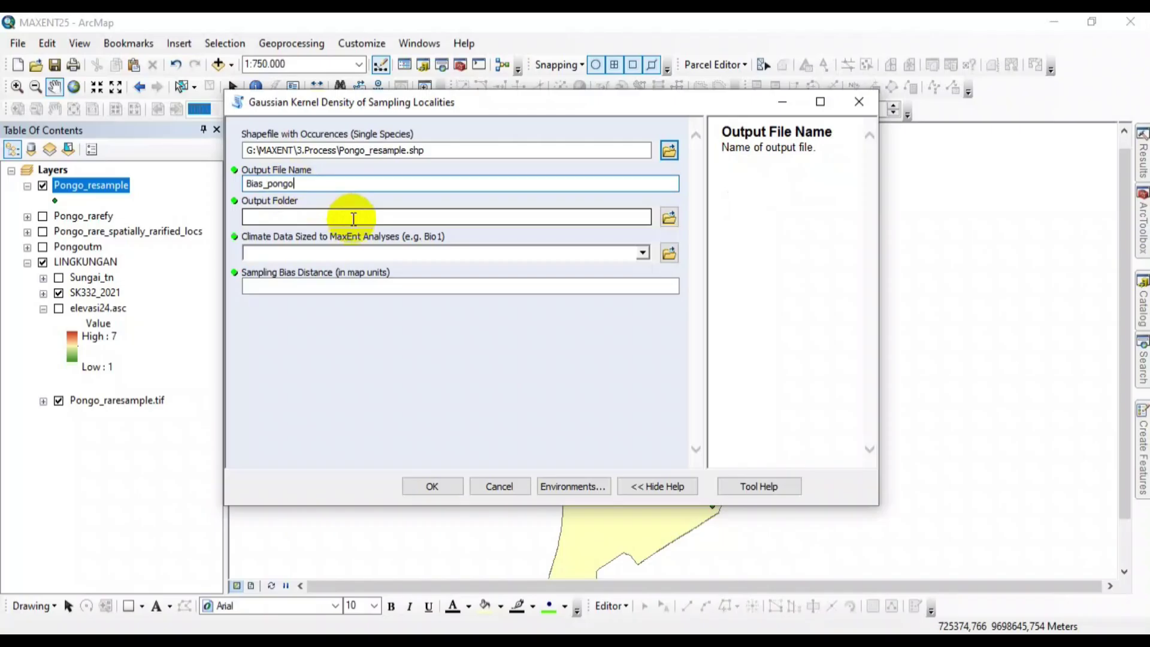
{"action": "type", "text": "pygmekus"}
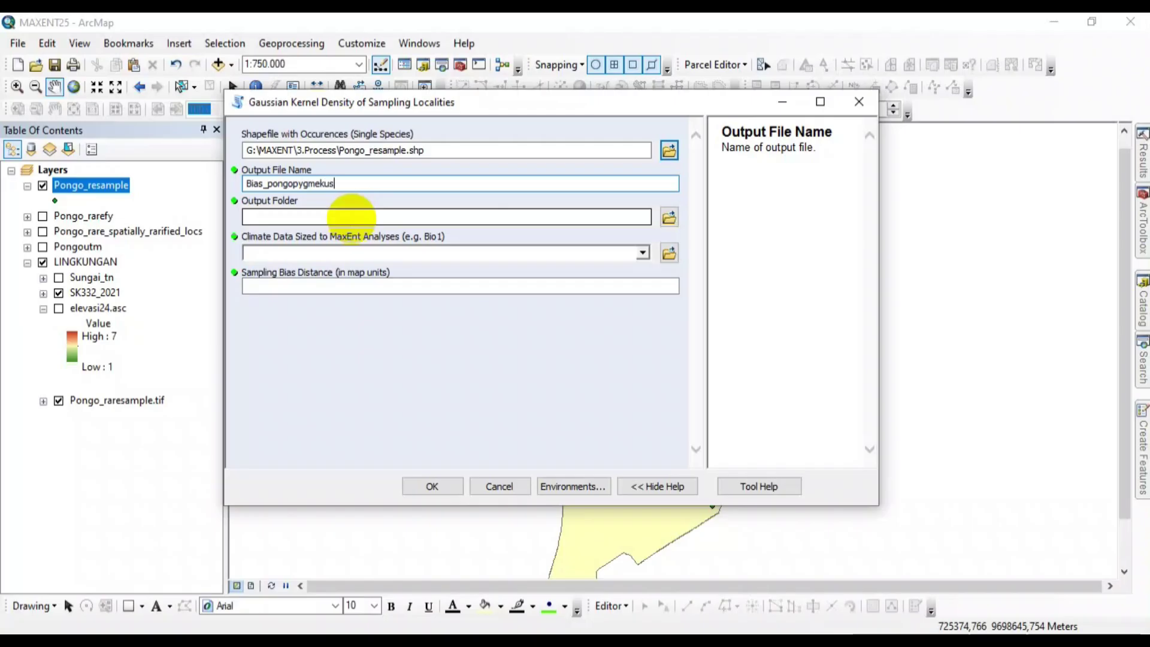
{"action": "key", "text": "BackSpace"}
{"action": "key", "text": "BackSpace"}
{"action": "key", "text": "BackSpace"}
{"action": "key", "text": "BackSpace"}
{"action": "key", "text": "BackSpace"}
{"action": "key", "text": "BackSpace"}
{"action": "key", "text": "BackSpace"}
{"action": "key", "text": "BackSpace"}
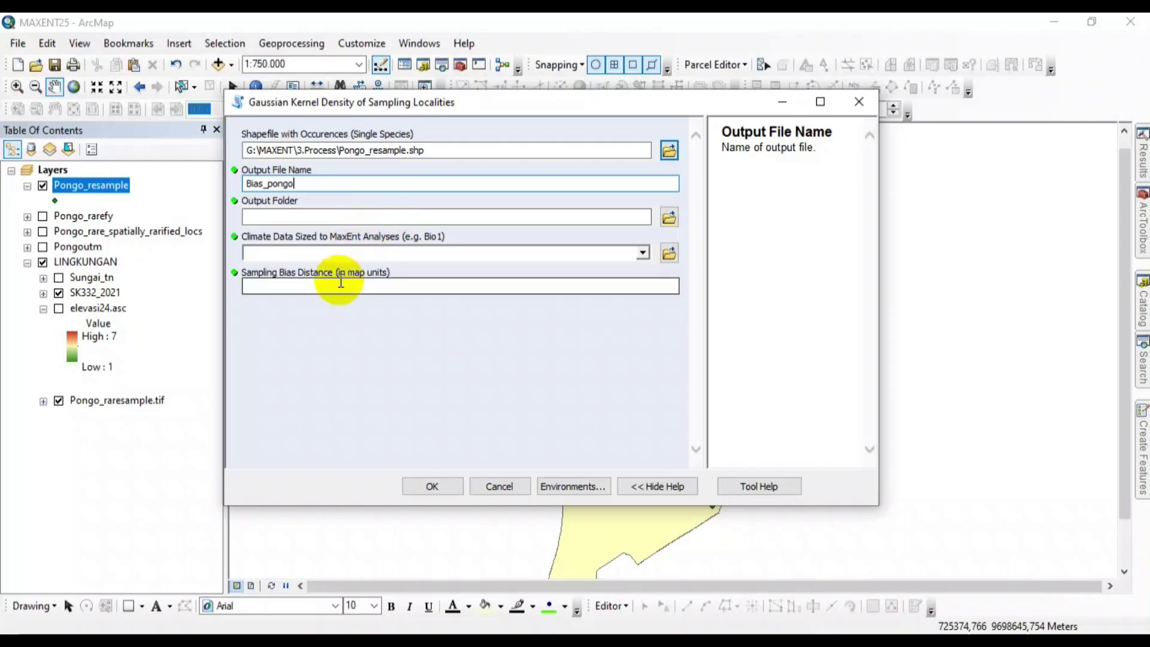
Step: Switch to File Explorer and create a folder named 5.Bias inside the MAXENT folder on the MAP (G:) drive
{"action": "left_click", "coordinate": [215, 617]}
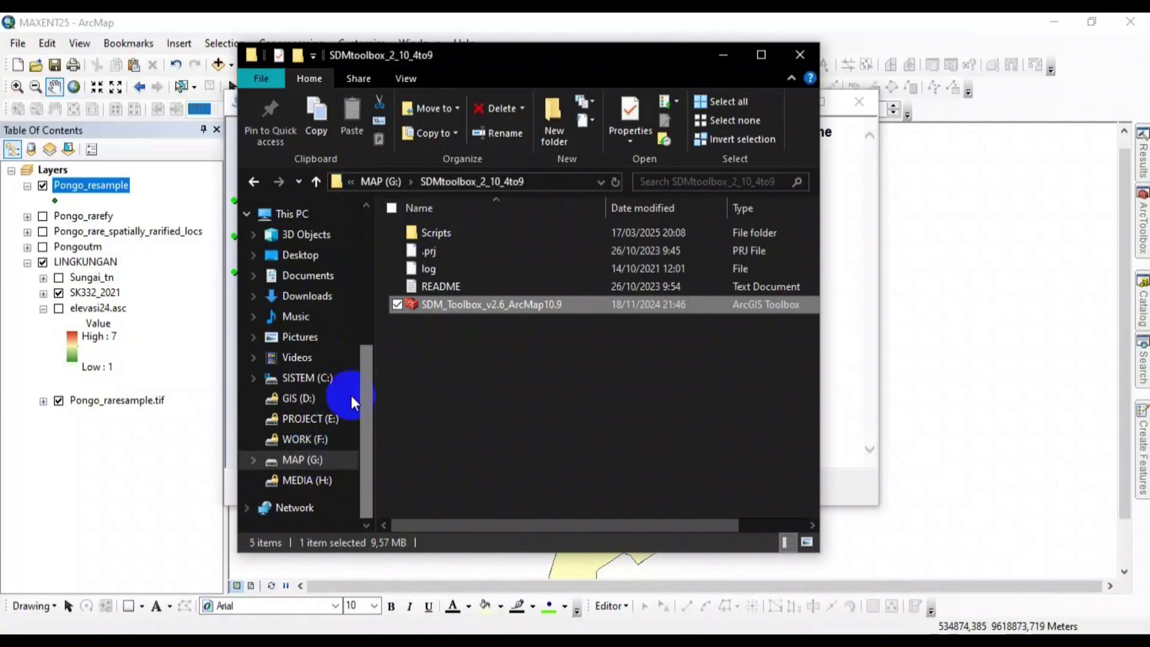
{"action": "left_click", "coordinate": [316, 182]}
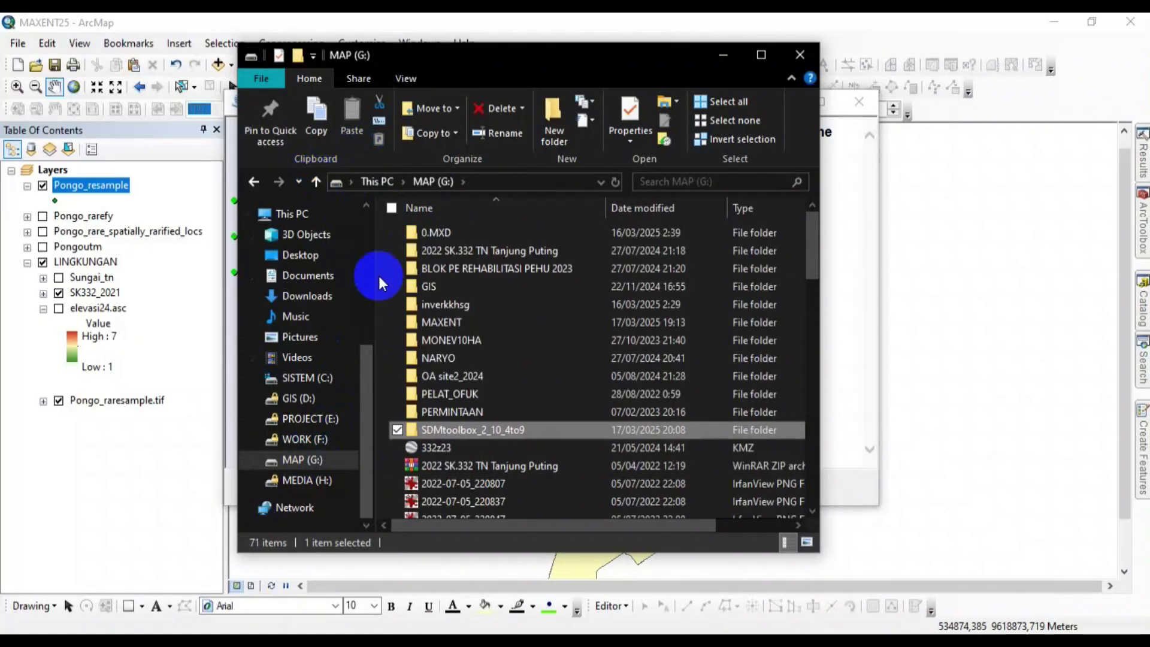
{"action": "double_click", "coordinate": [440, 321]}
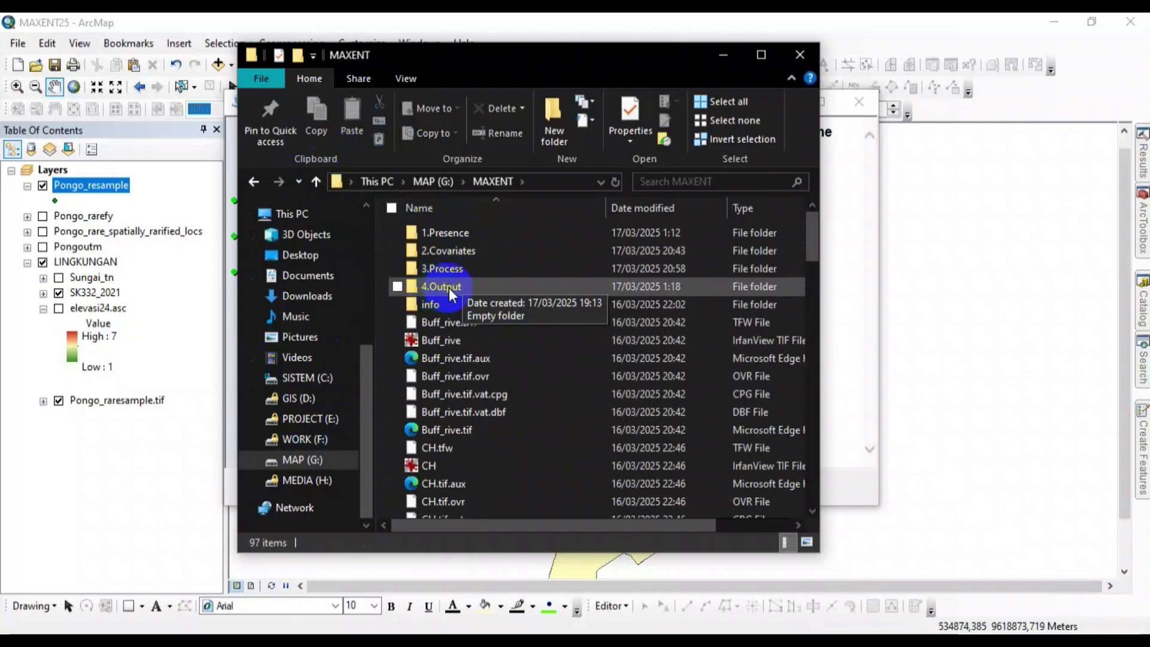
{"action": "left_click", "coordinate": [552, 139]}
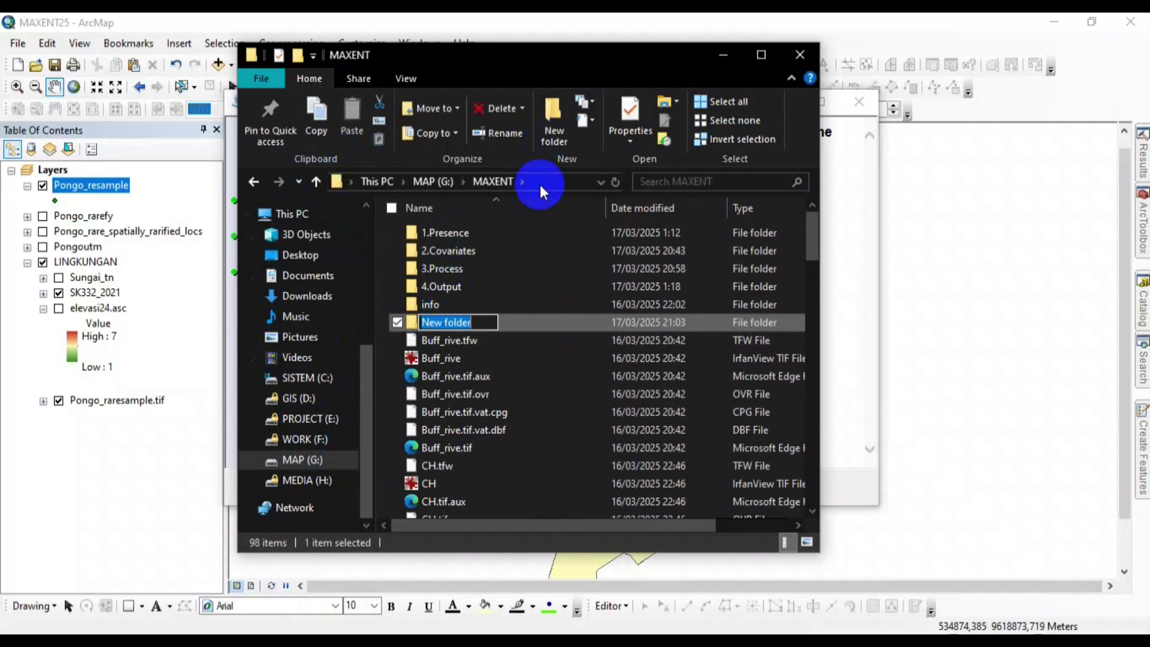
{"action": "type", "text": "5."}
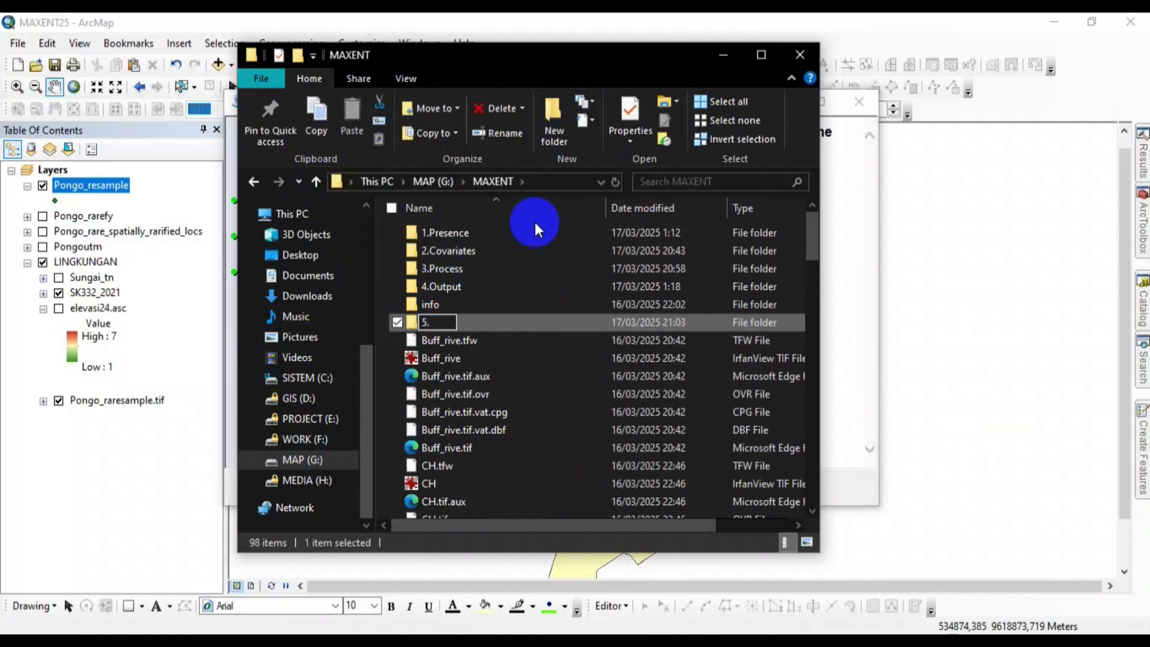
{"action": "type", "text": "Bias"}
{"action": "left_click", "coordinate": [540, 260]}
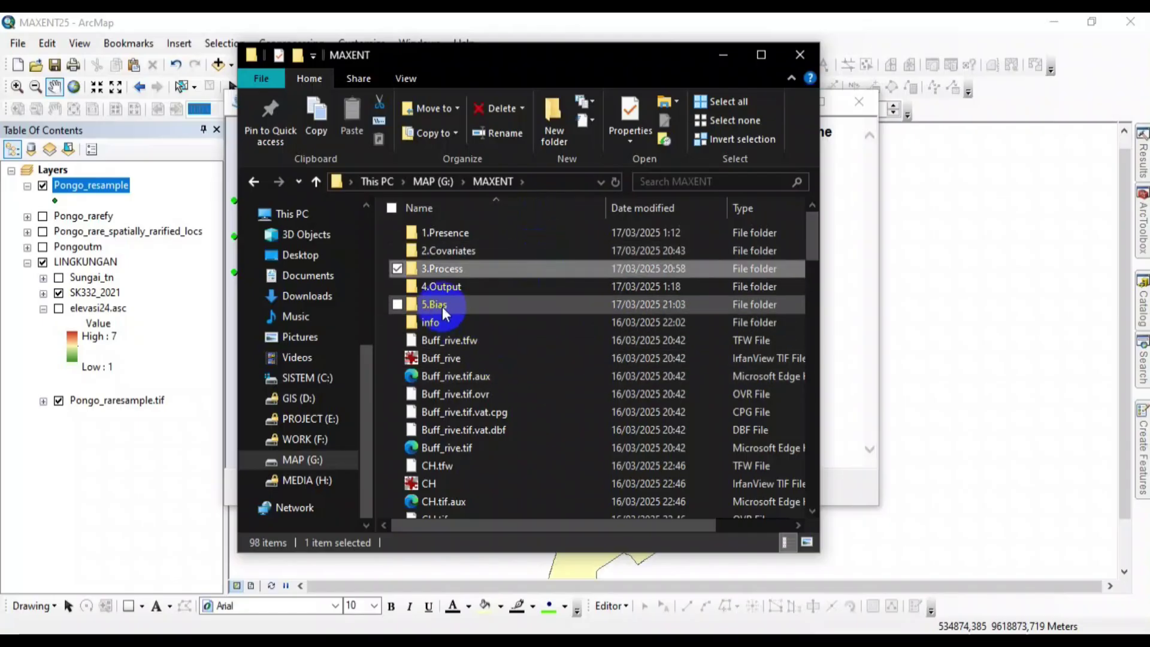
{"action": "left_click", "coordinate": [727, 49]}
Step: Set the output folder to G:\MAXENT\5.Bias and use elevasi24.asc from the LINGKUNGAN group as the climate data
{"action": "left_click", "coordinate": [669, 217]}
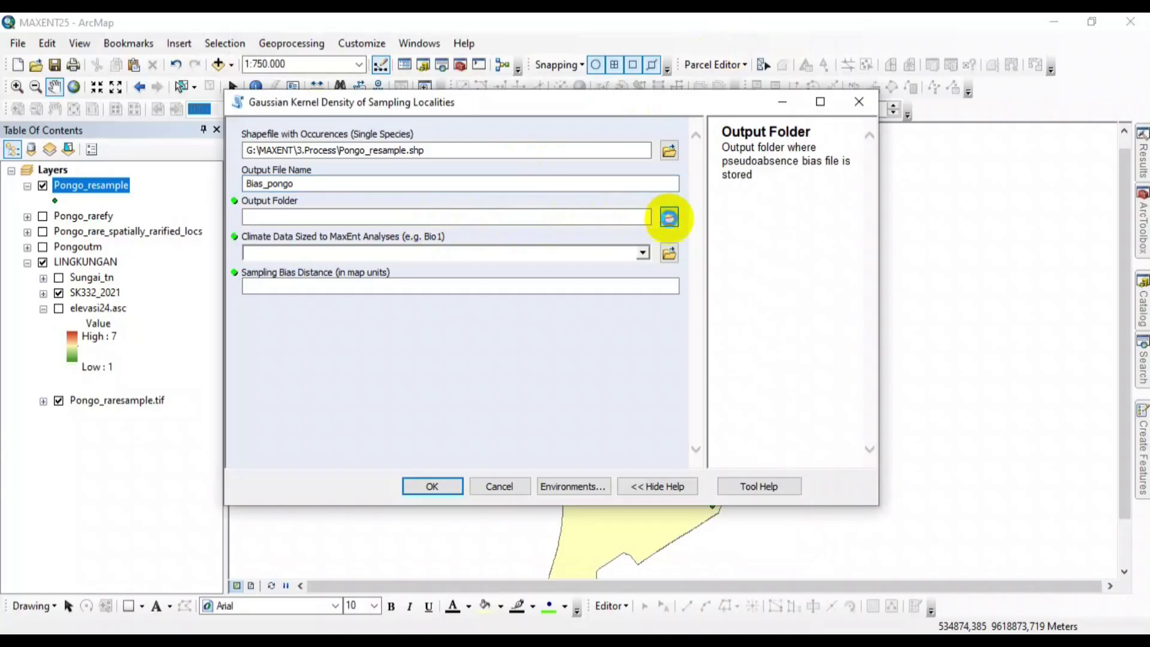
{"action": "left_click", "coordinate": [573, 195]}
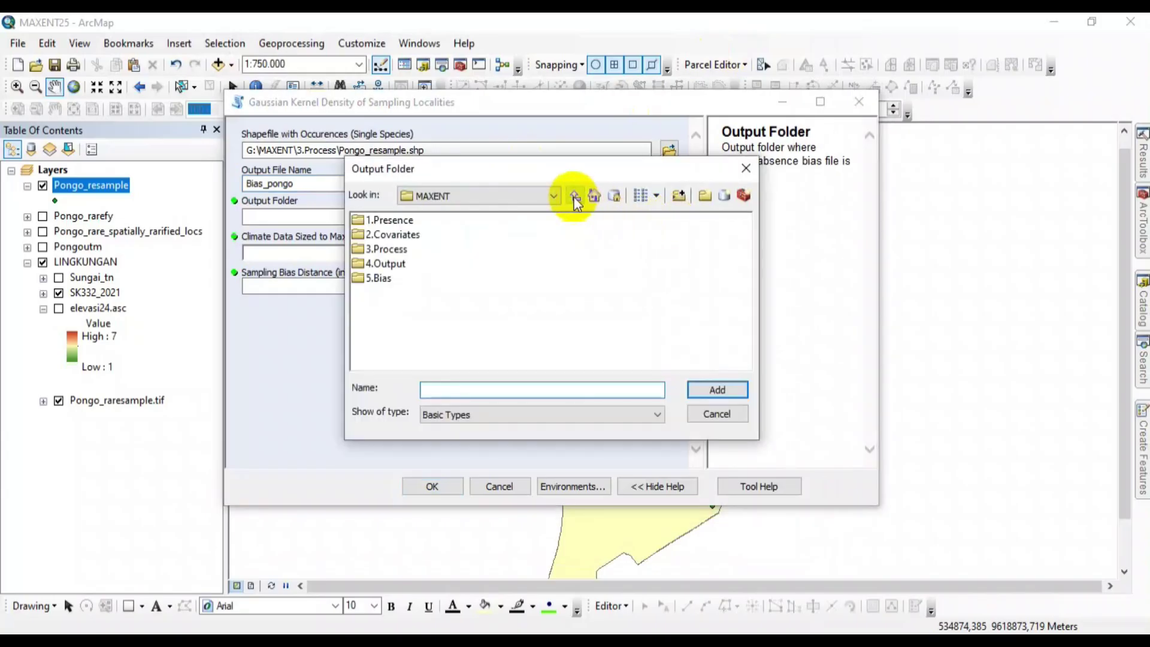
{"action": "left_click", "coordinate": [379, 277]}
{"action": "left_click", "coordinate": [715, 389]}
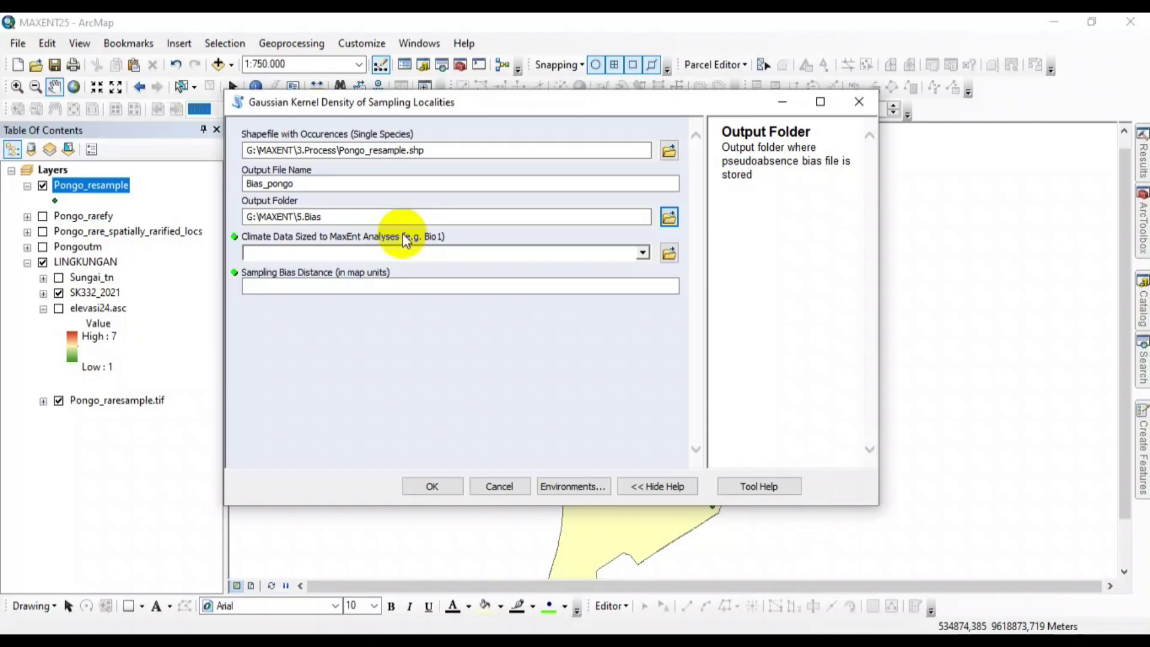
{"action": "left_click", "coordinate": [643, 253]}
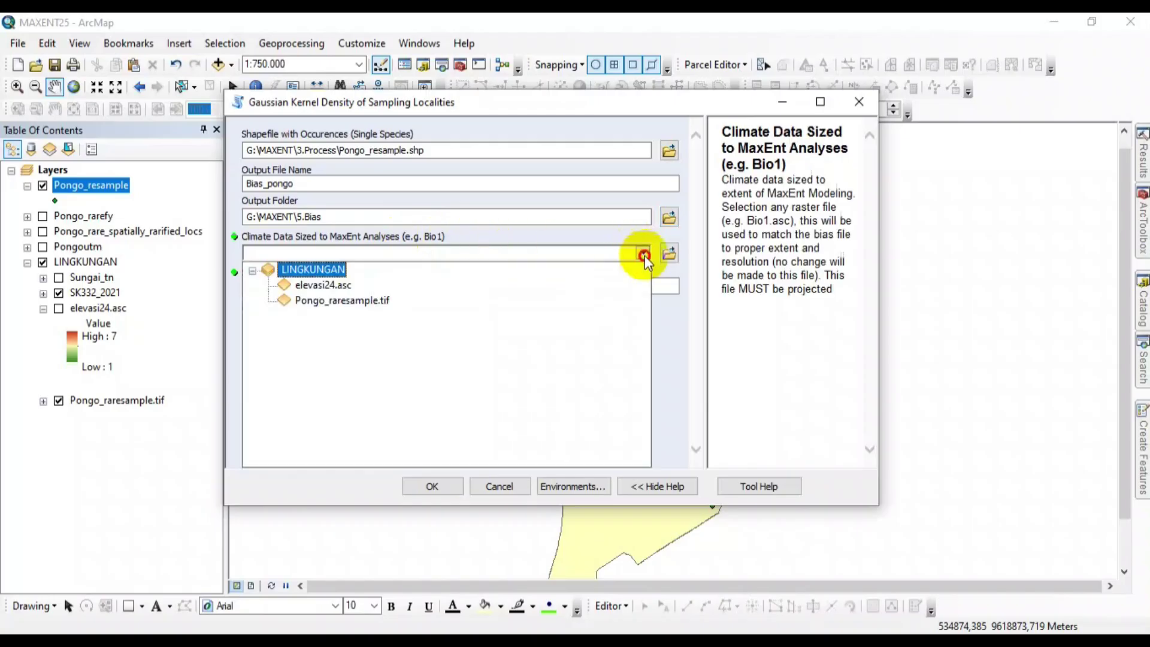
{"action": "left_click", "coordinate": [311, 285]}
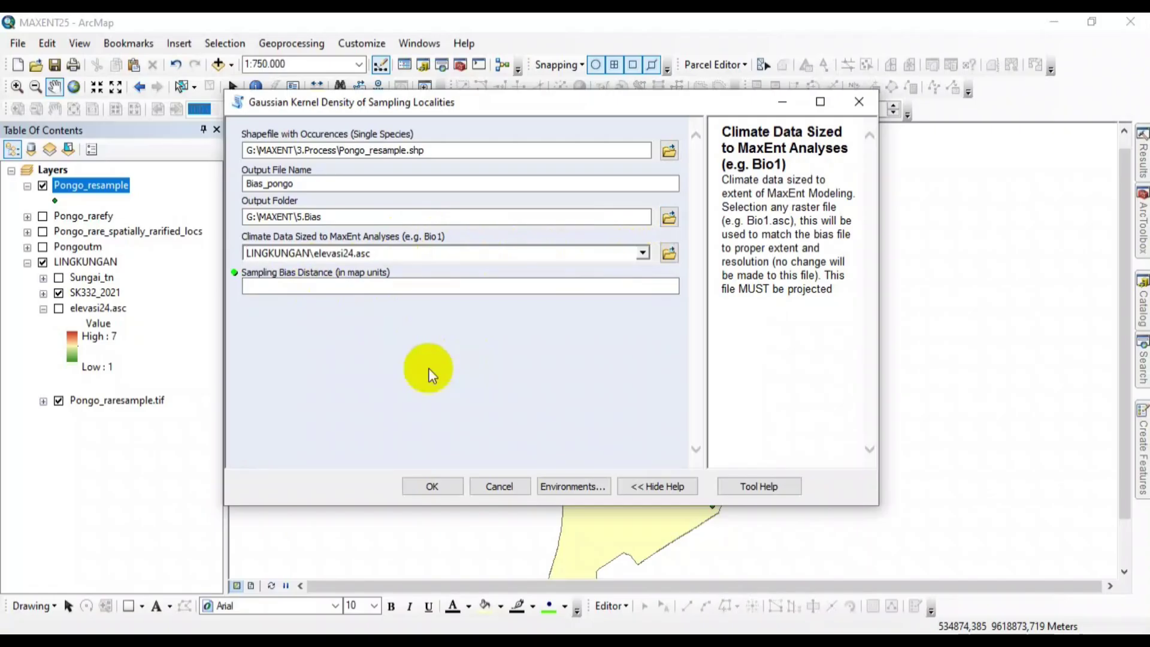
Step: Set the sampling bias distance to 30000 map units, run the Gaussian kernel density tool and dismiss its completion report
{"action": "left_click", "coordinate": [587, 284]}
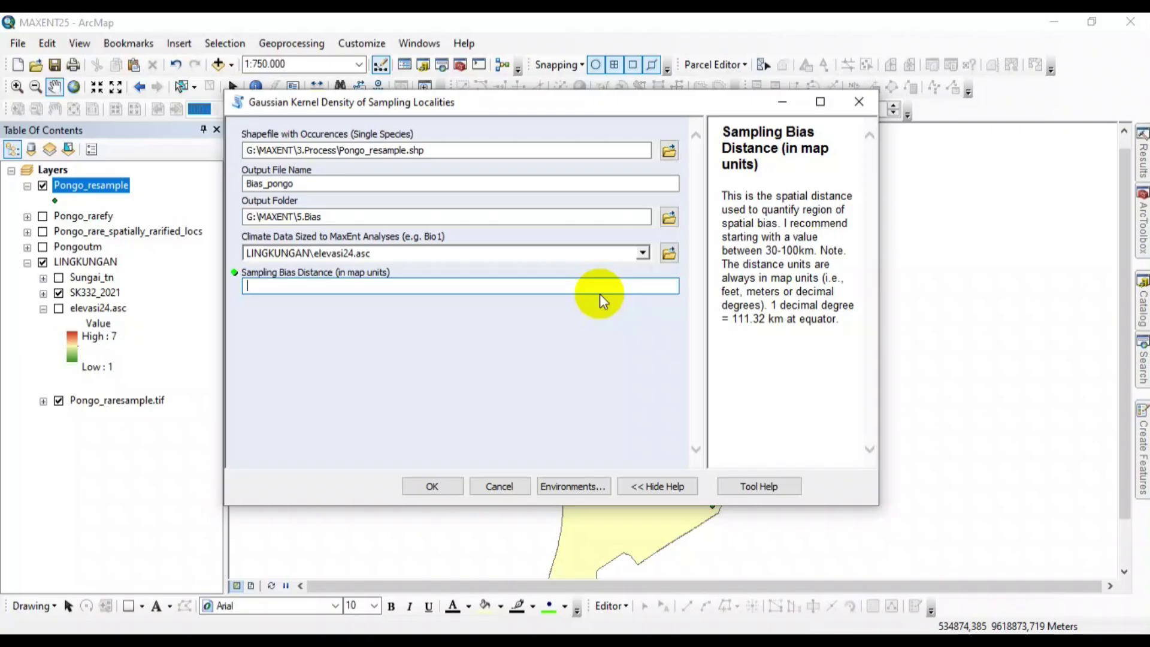
{"action": "type", "text": "30000"}
{"action": "left_click", "coordinate": [433, 486]}
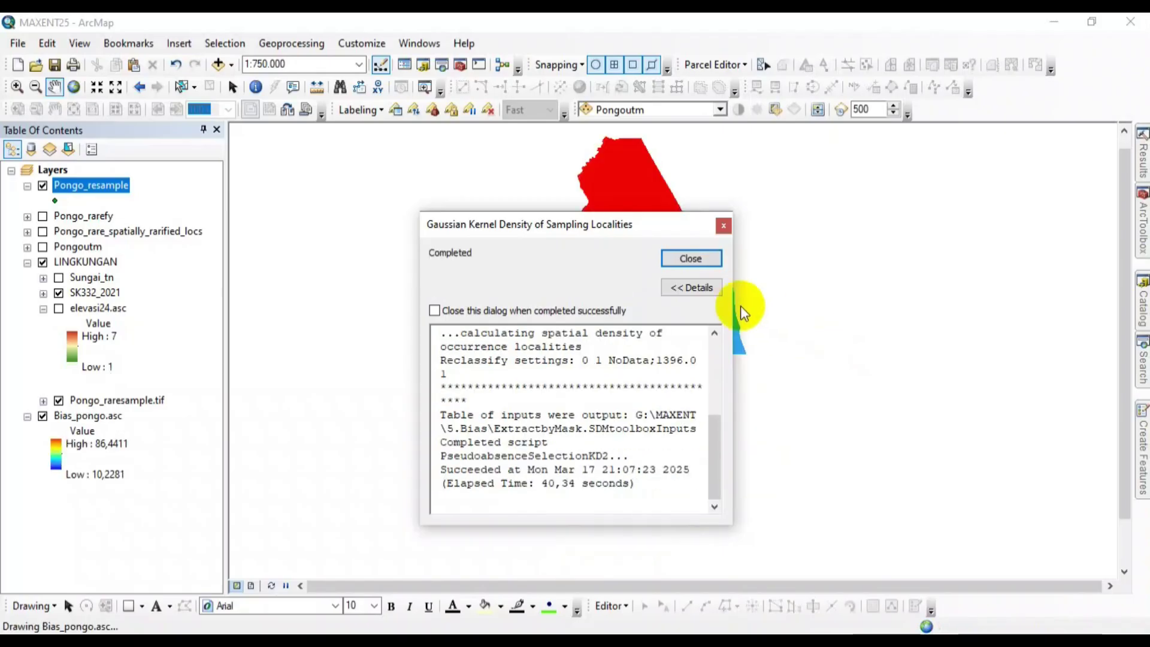
{"action": "left_click_drag", "start_coordinate": [590, 225], "coordinate": [403, 192]}
{"action": "left_click", "coordinate": [482, 214]}
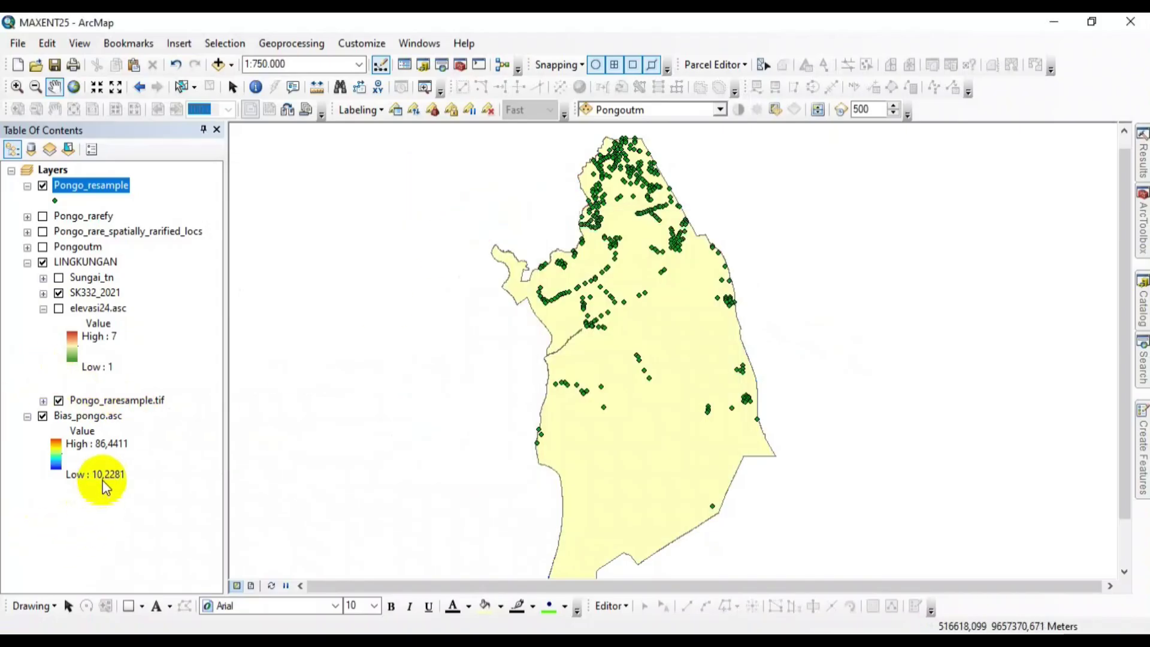
Step: Hide the LINGKUNGAN group to view the Bias_pongo.asc raster beneath the Pongo_resample points
{"action": "left_click", "coordinate": [42, 262]}
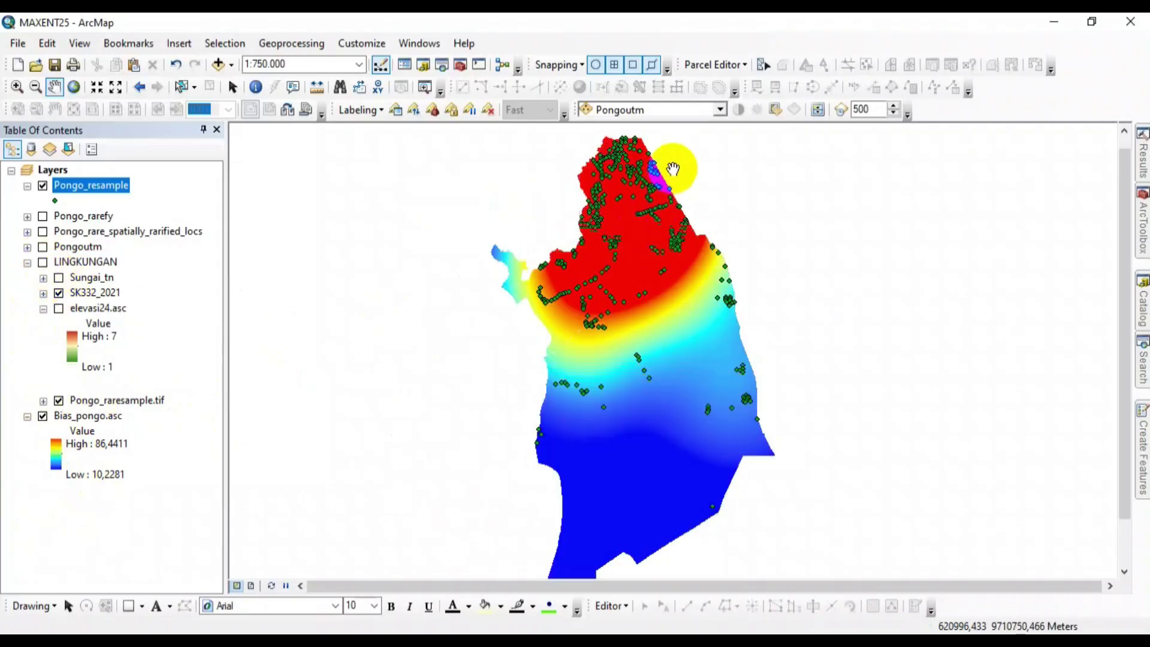
{"action": "scroll", "coordinate": [673, 171], "scroll_direction": "down", "scroll_amount": 1}
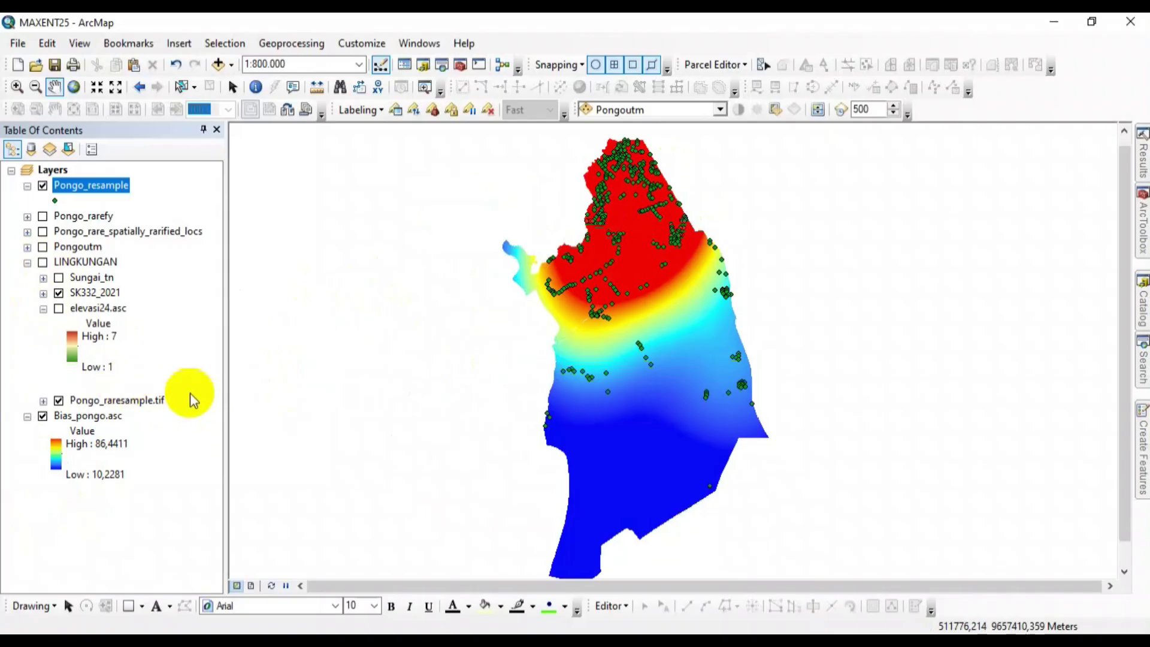
{"action": "left_click", "coordinate": [584, 286]}
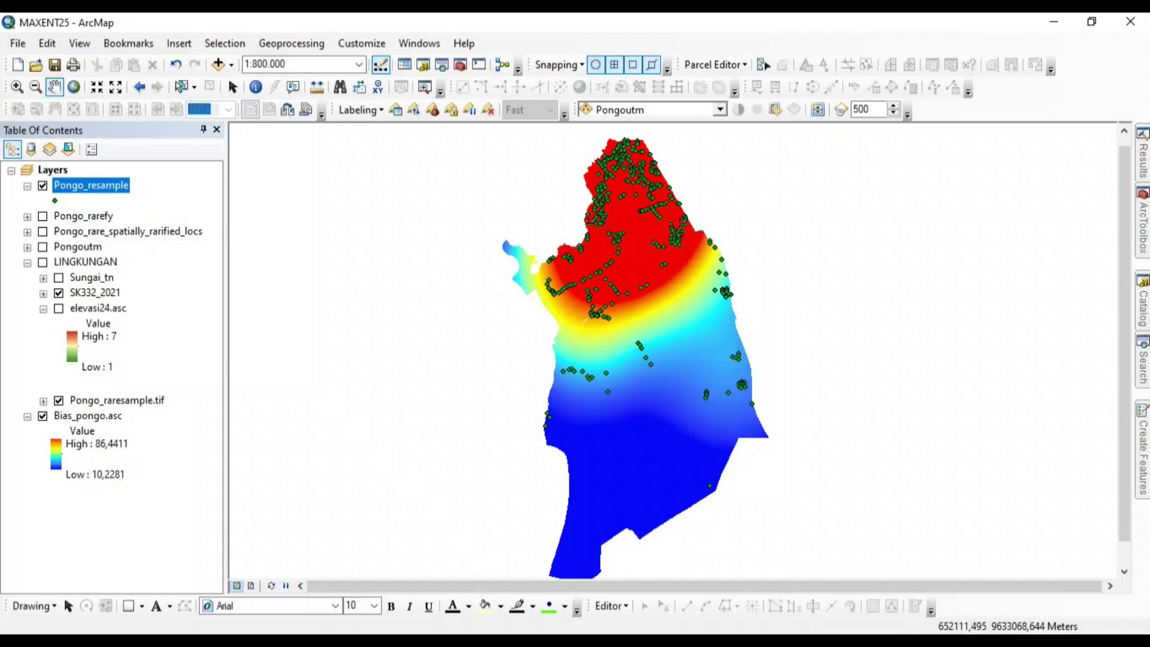
Step: Switch to File Explorer and launch the MaxEnt executable jar from the maxent folder in Documents
{"action": "left_click", "coordinate": [224, 569]}
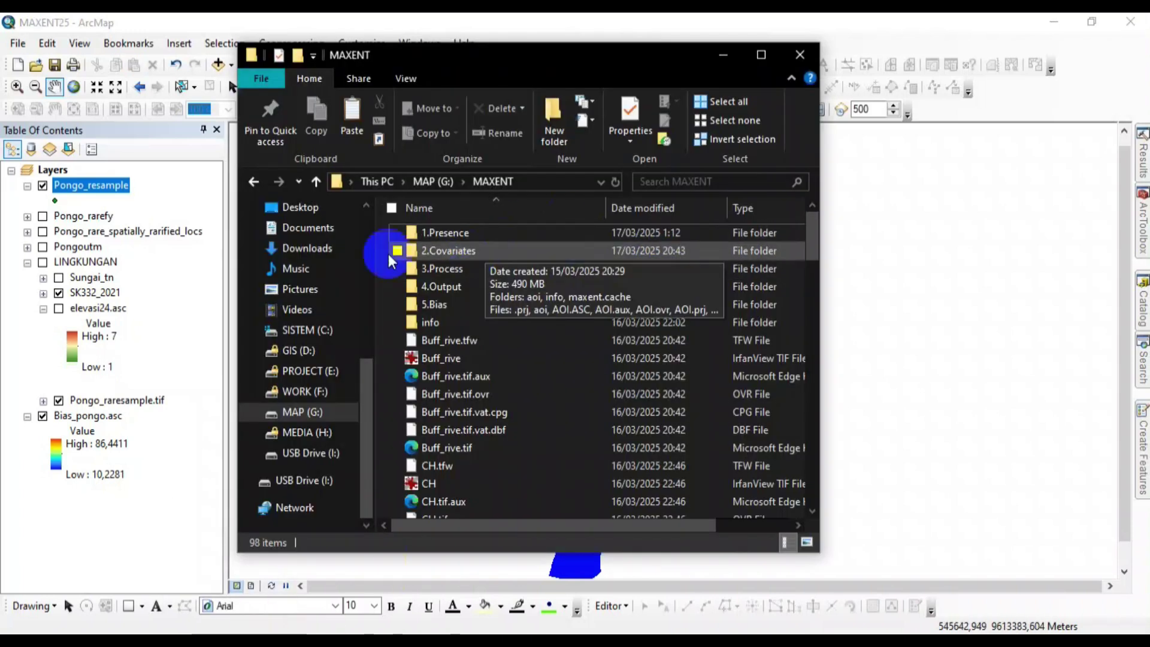
{"action": "left_click", "coordinate": [311, 229]}
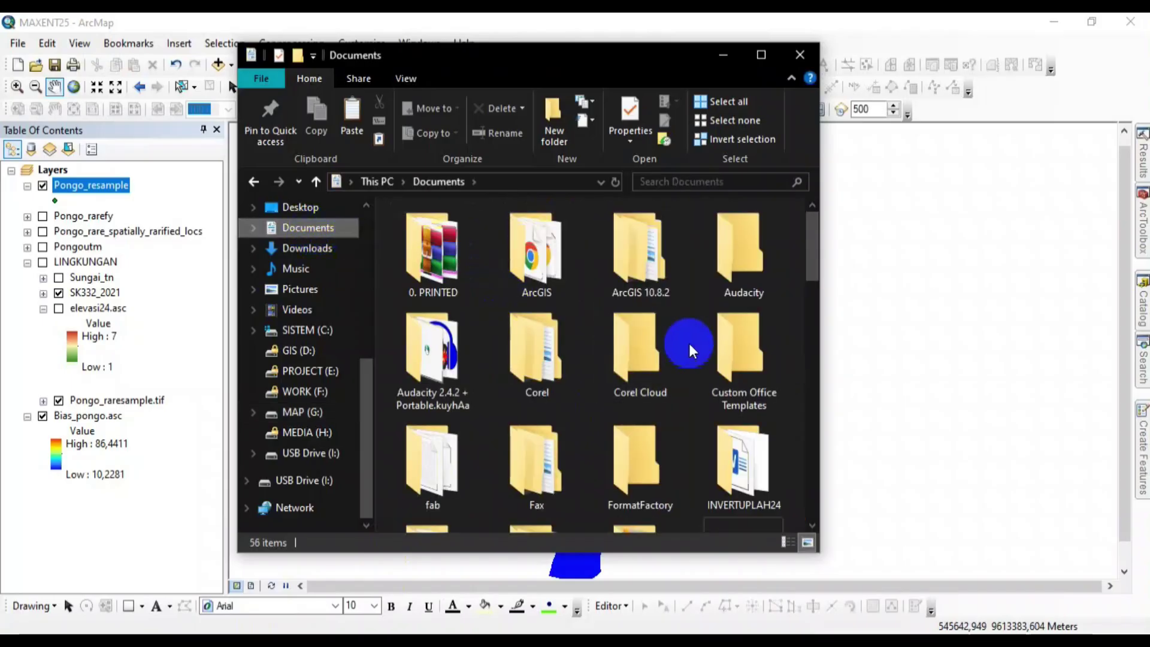
{"action": "scroll", "coordinate": [692, 328], "scroll_direction": "down", "scroll_amount": 1}
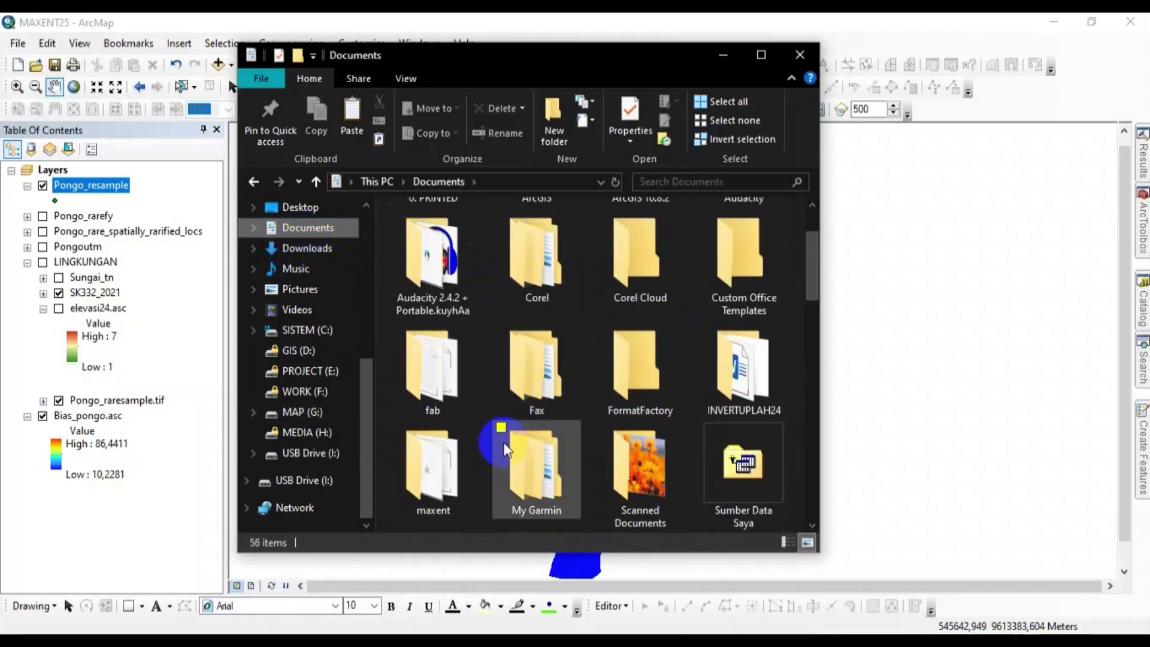
{"action": "double_click", "coordinate": [432, 479]}
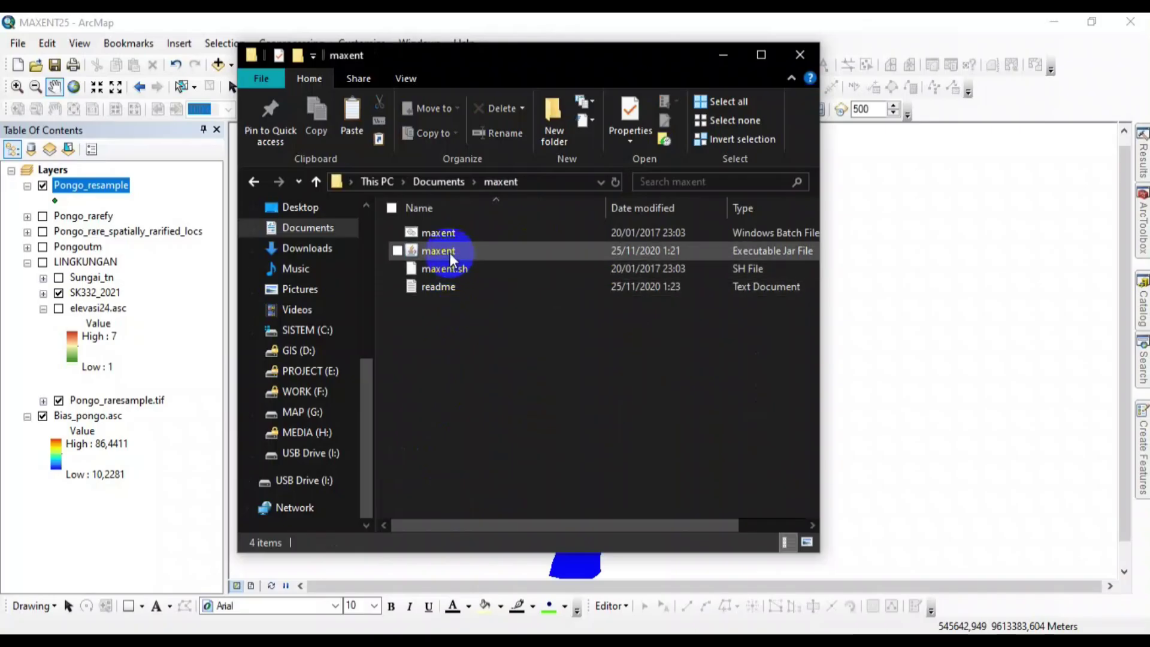
{"action": "left_click", "coordinate": [448, 252]}
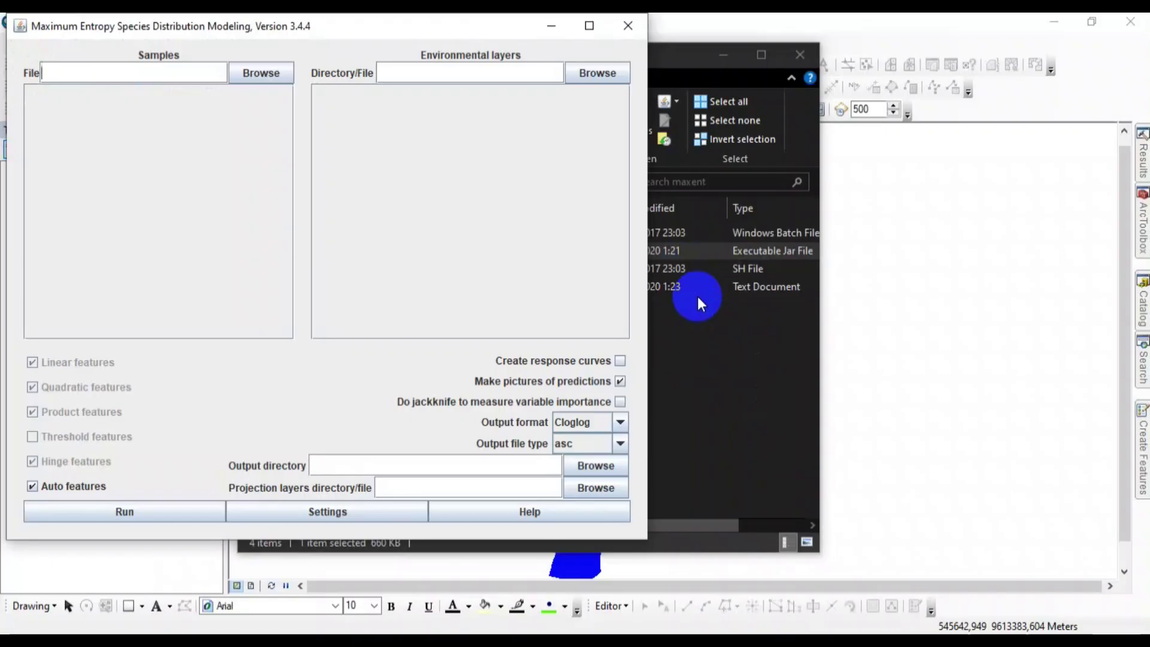
Step: Examine MaxEnt's advanced parameters and the file chooser for the bias file, leaving both without selecting a file
{"action": "left_click", "coordinate": [316, 512]}
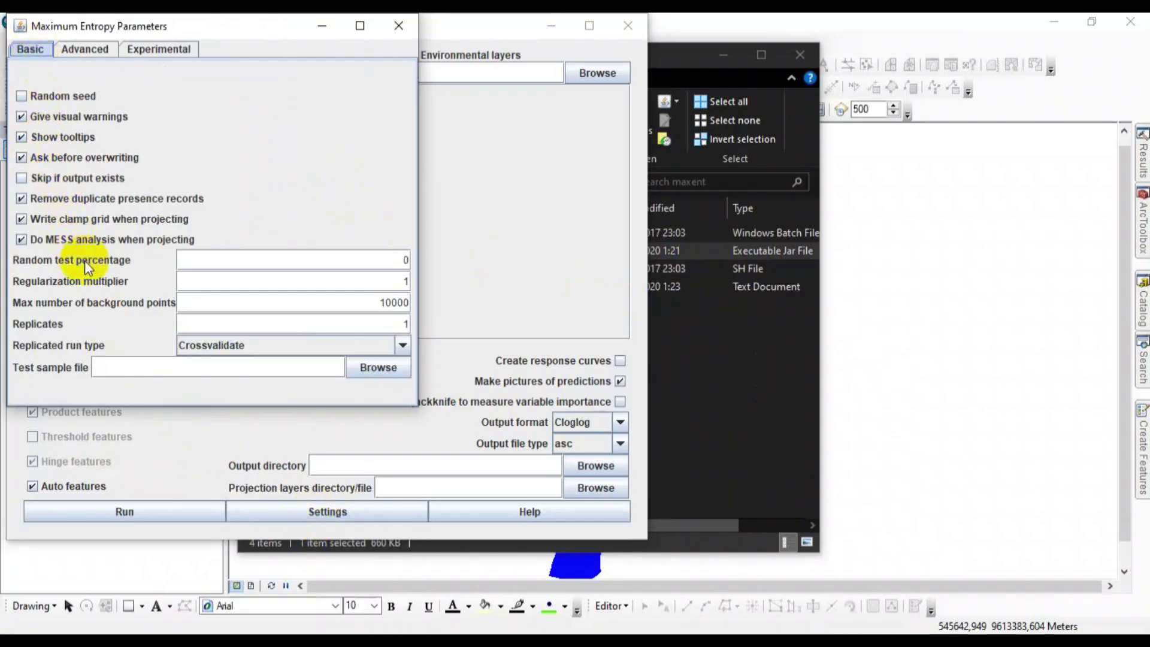
{"action": "left_click", "coordinate": [85, 49]}
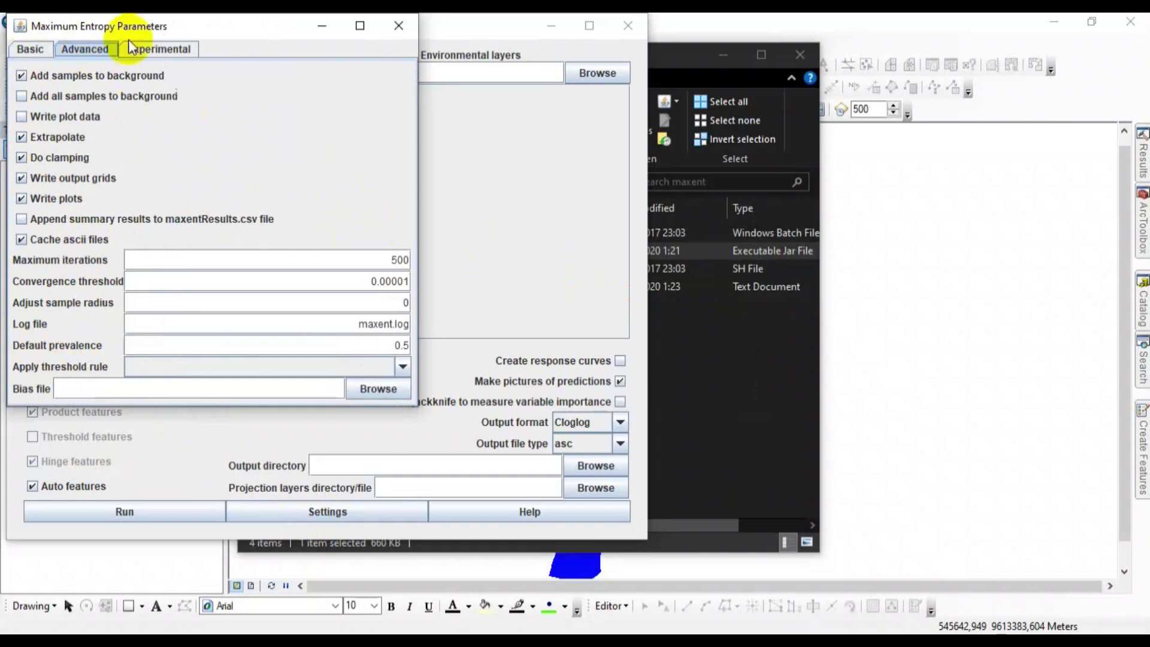
{"action": "left_click_drag", "start_coordinate": [226, 24], "coordinate": [741, 38]}
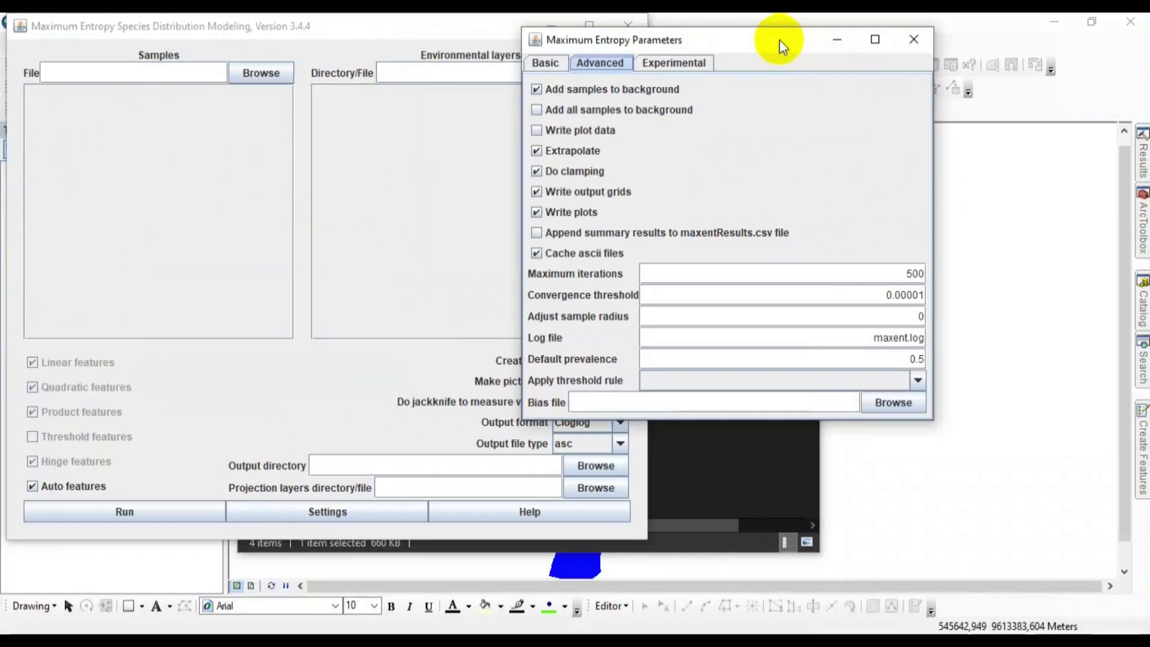
{"action": "left_click_drag", "start_coordinate": [762, 40], "coordinate": [812, 59]}
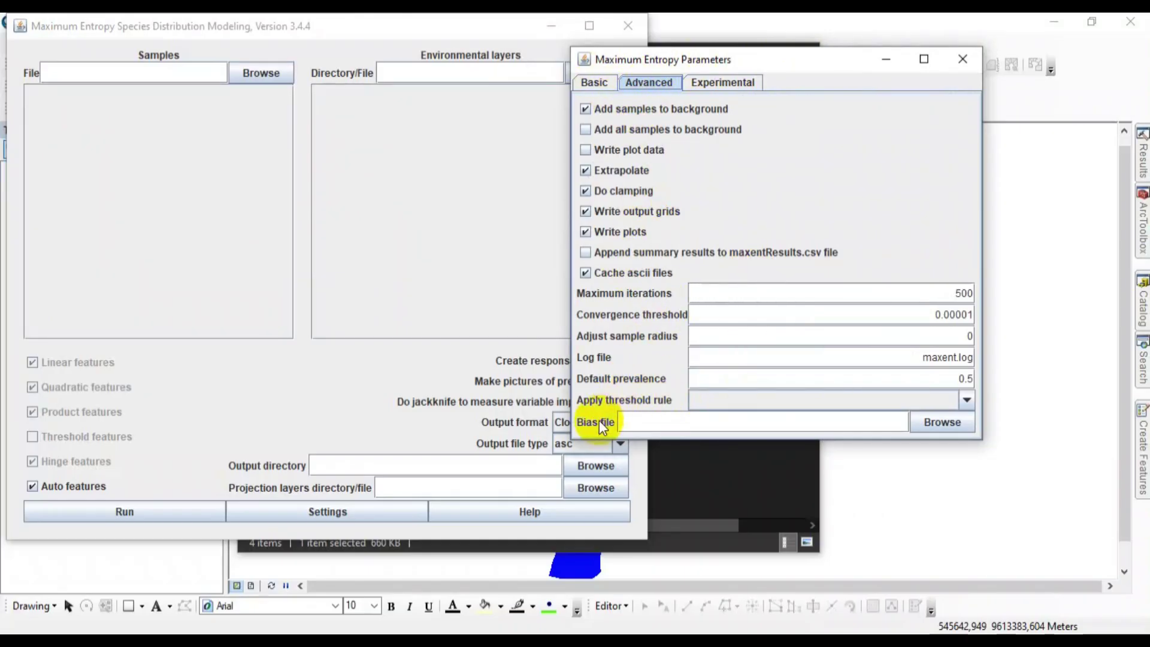
{"action": "left_click", "coordinate": [939, 423]}
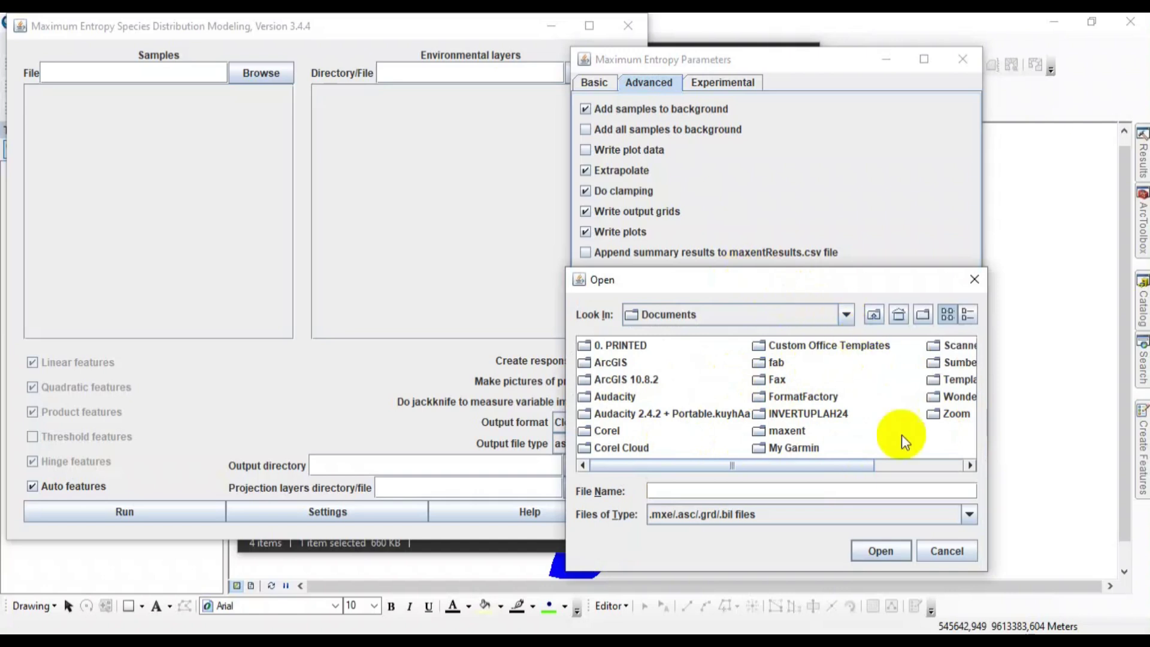
{"action": "left_click", "coordinate": [934, 551]}
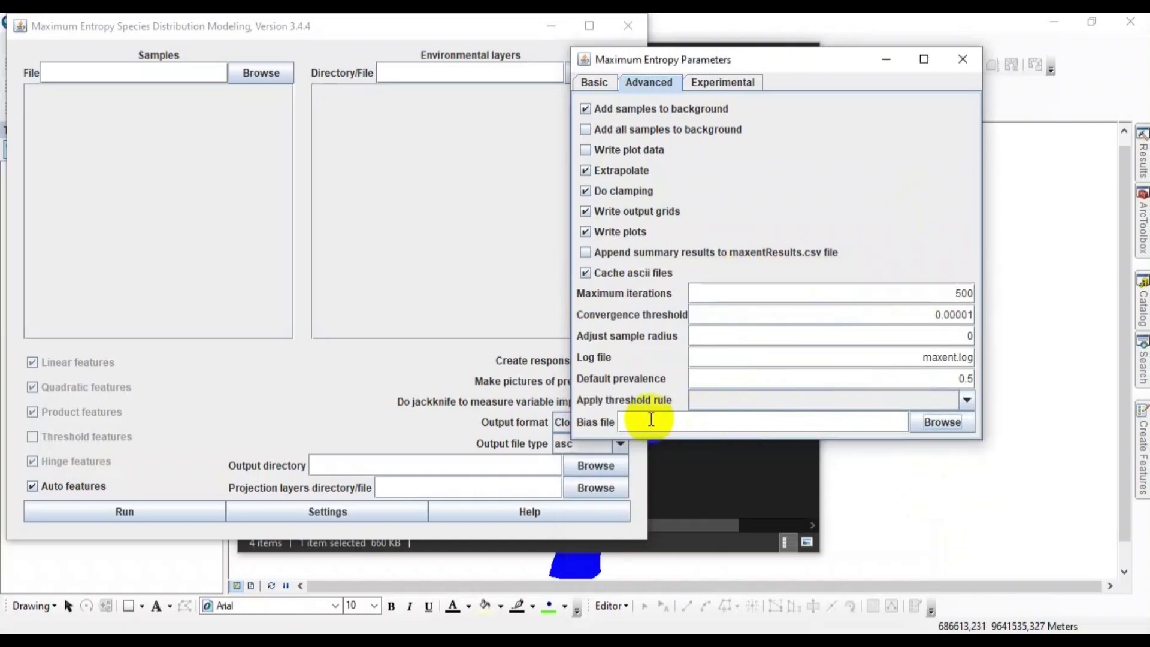
{"action": "left_click", "coordinate": [961, 59]}
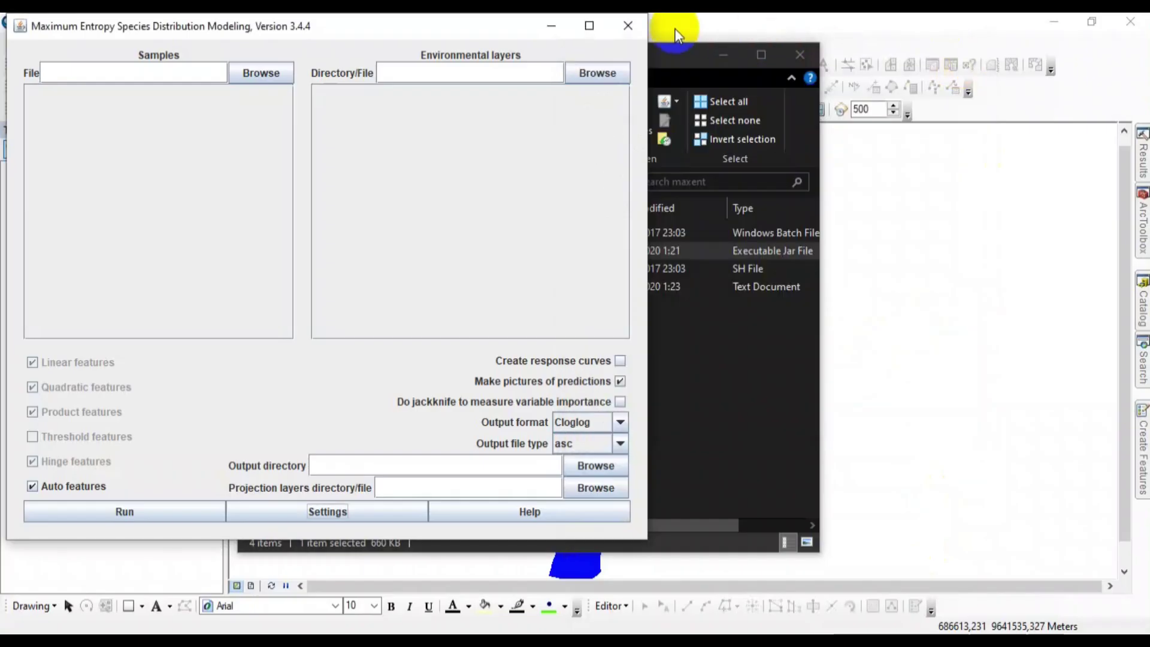
Step: Close MaxEnt and minimize the maxent folder window to return to the MAXENT25 map in ArcMap
{"action": "left_click", "coordinate": [627, 25]}
{"action": "left_click", "coordinate": [722, 55]}
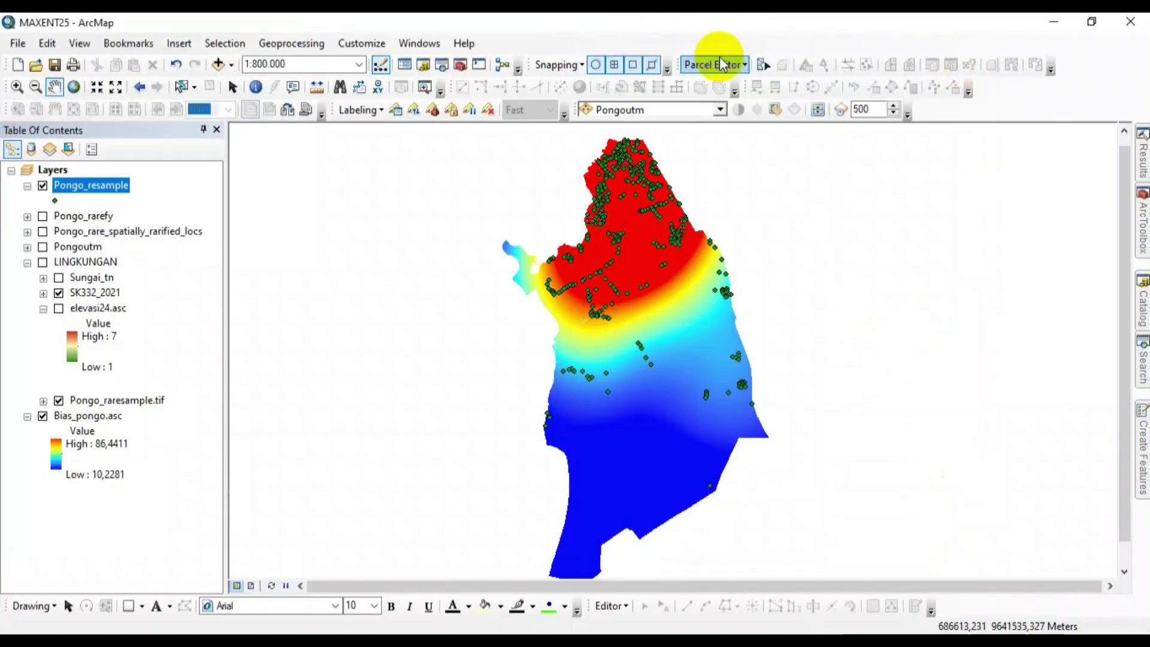